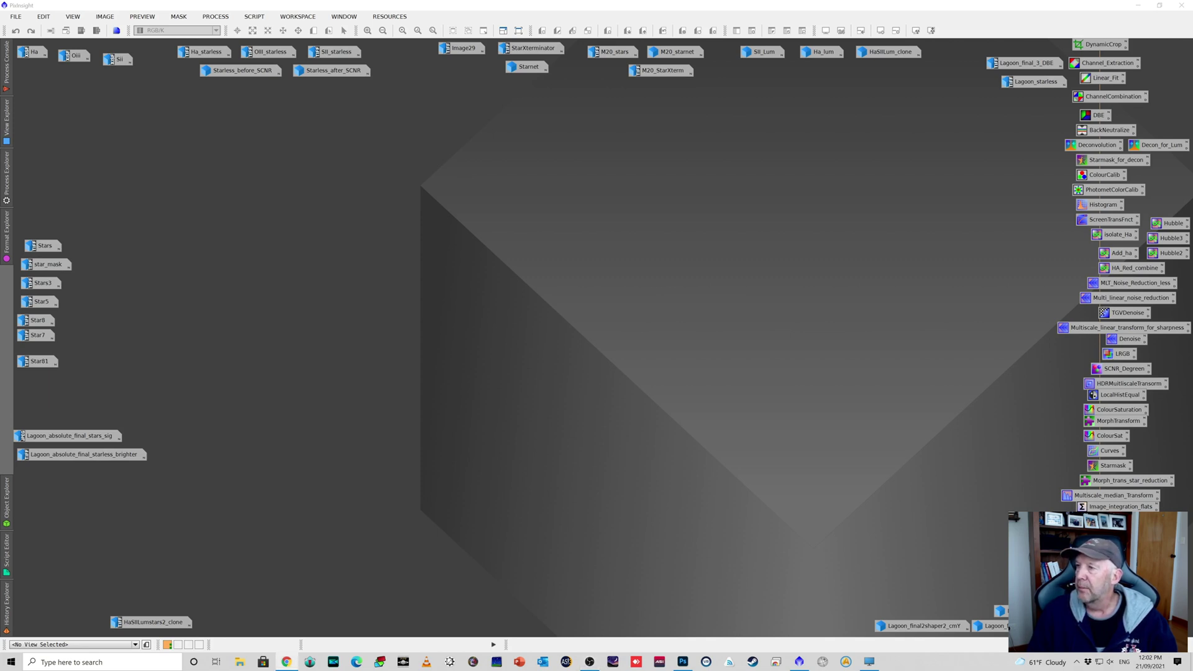
Center the Chrome window and scroll through the StarXTerminator page to its starless nebula example
left_click_drag(1192, 62, 601, 53)
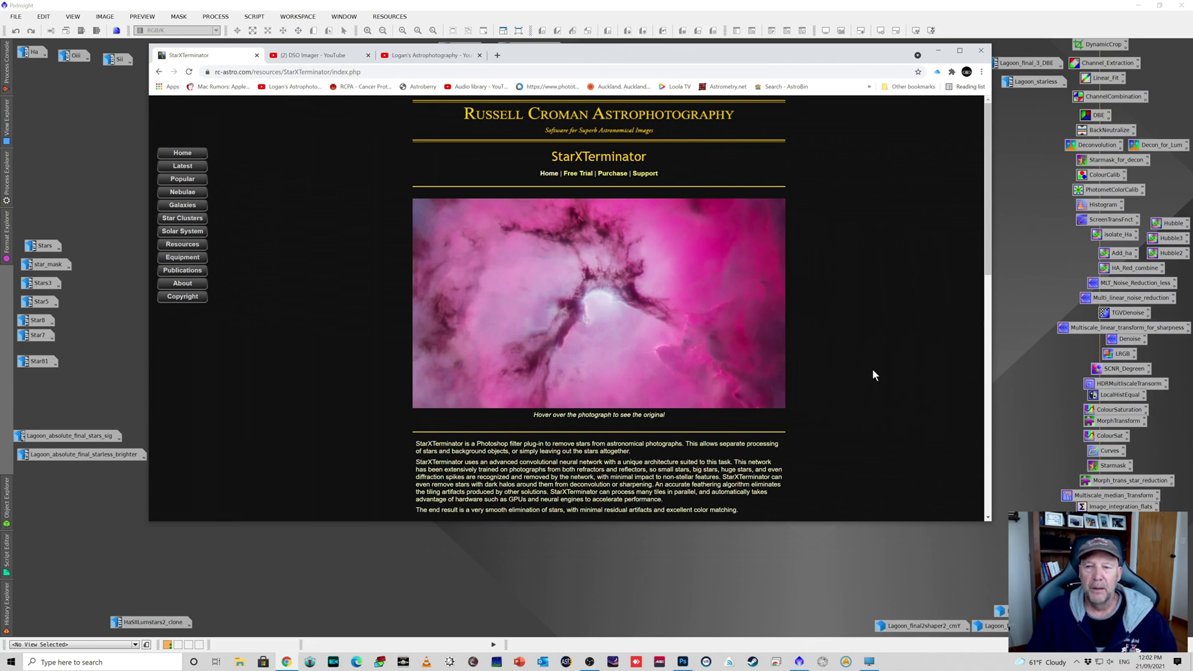
scroll(874, 371, "down", 15)
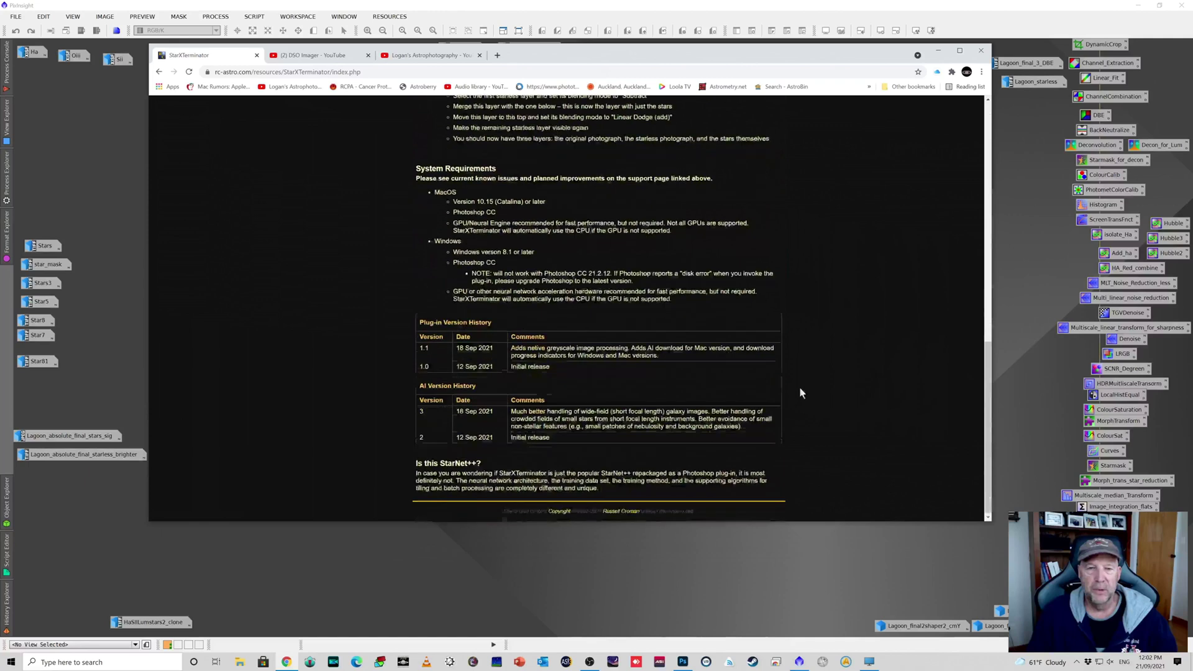
scroll(836, 326, "up", 15)
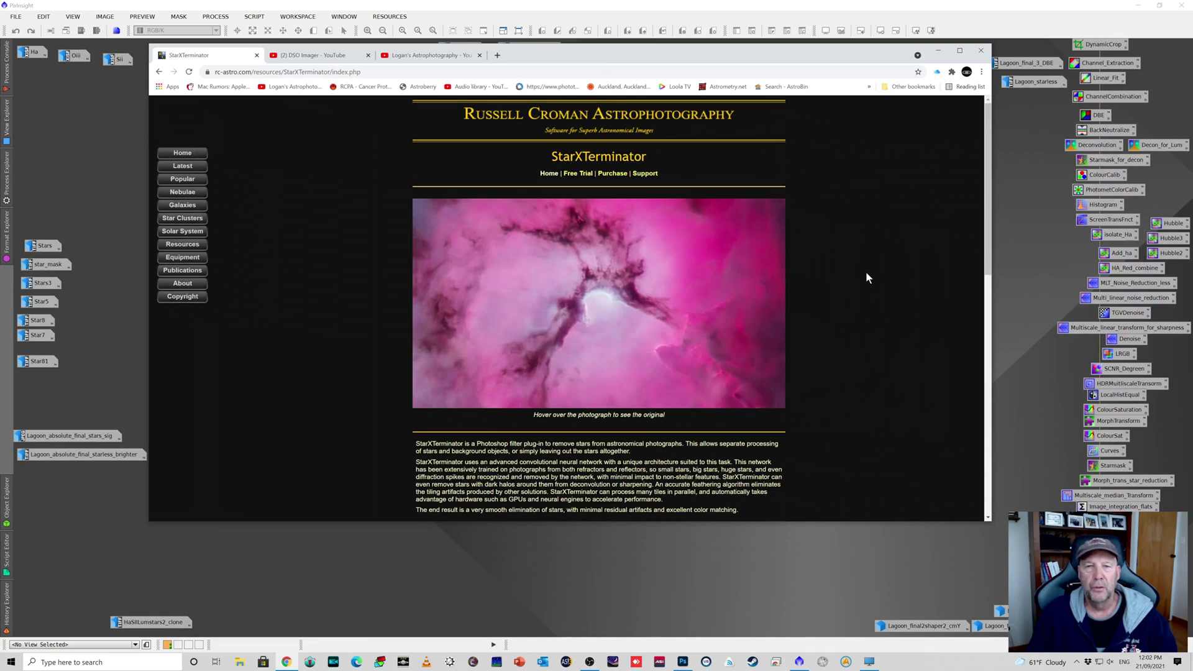
mouse_move(638, 301)
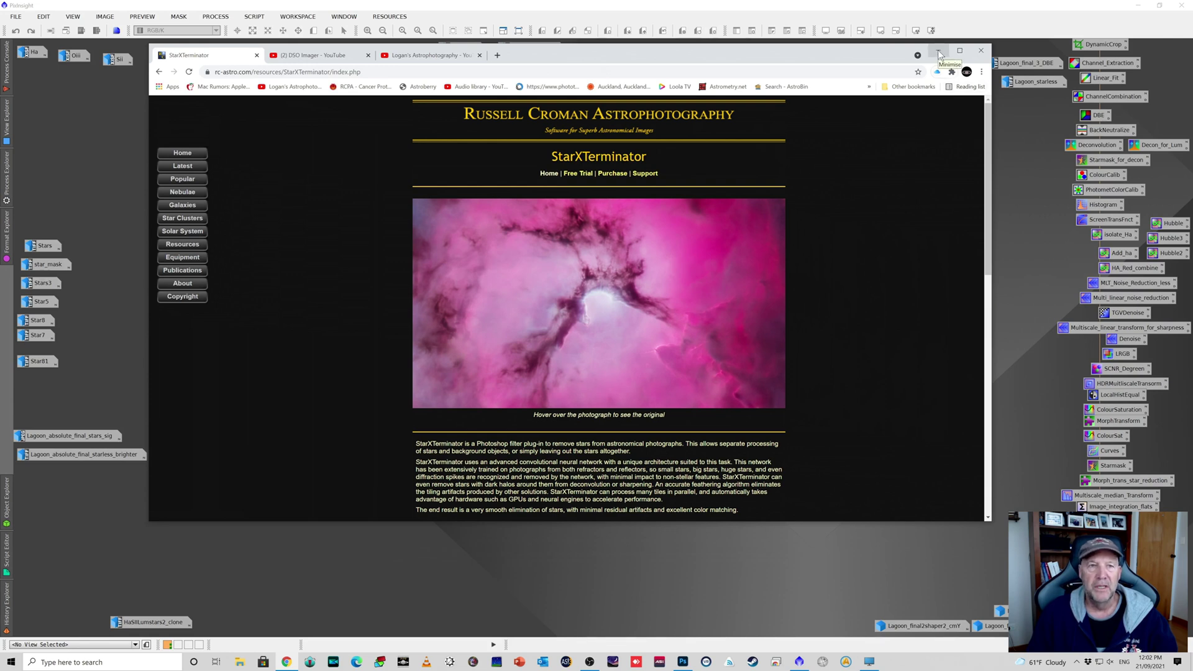
Switch to the DSO Imager YouTube tab, then minimize Chrome to return to PixInsight
left_click(312, 54)
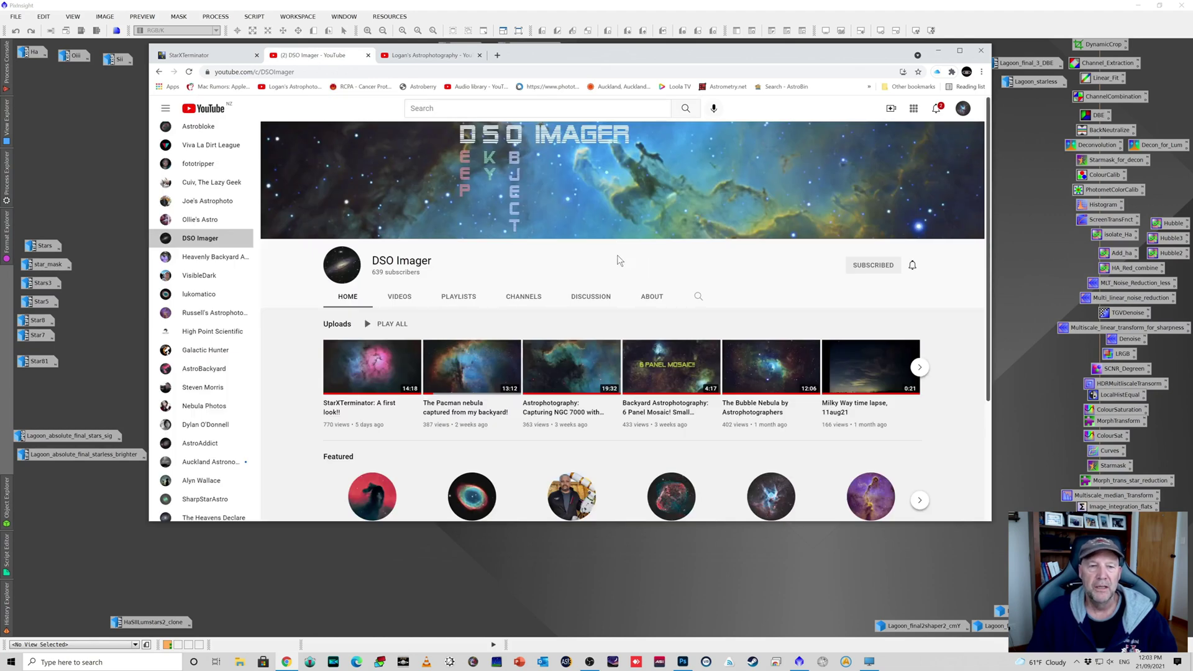
mouse_move(371, 403)
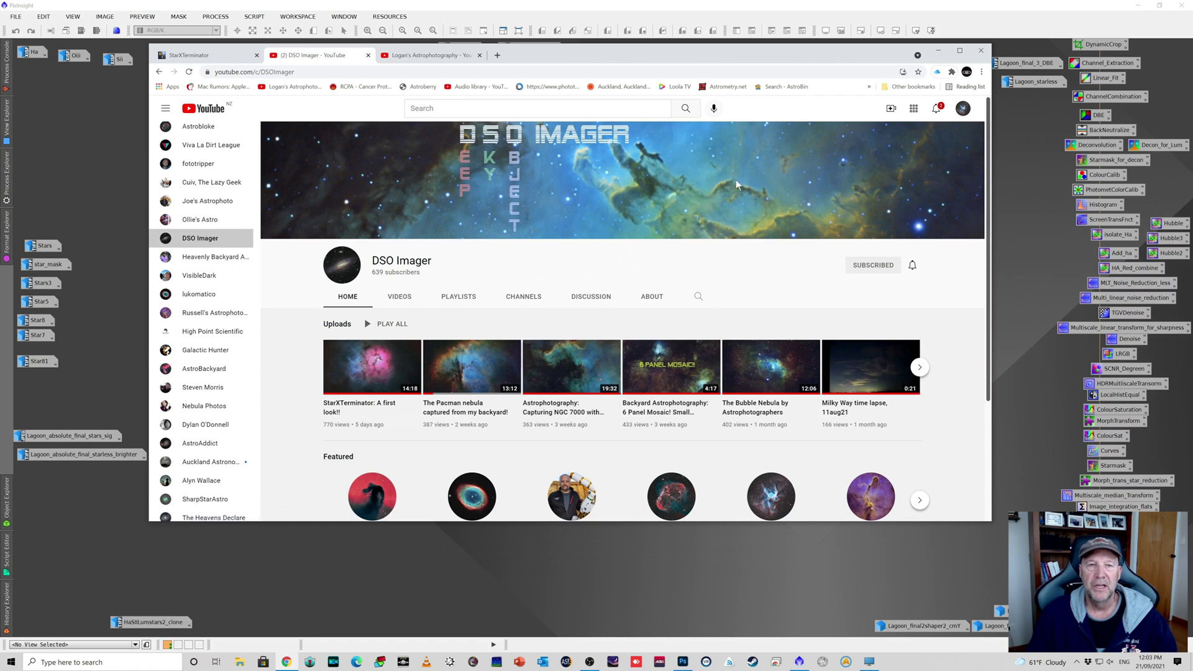
left_click(937, 53)
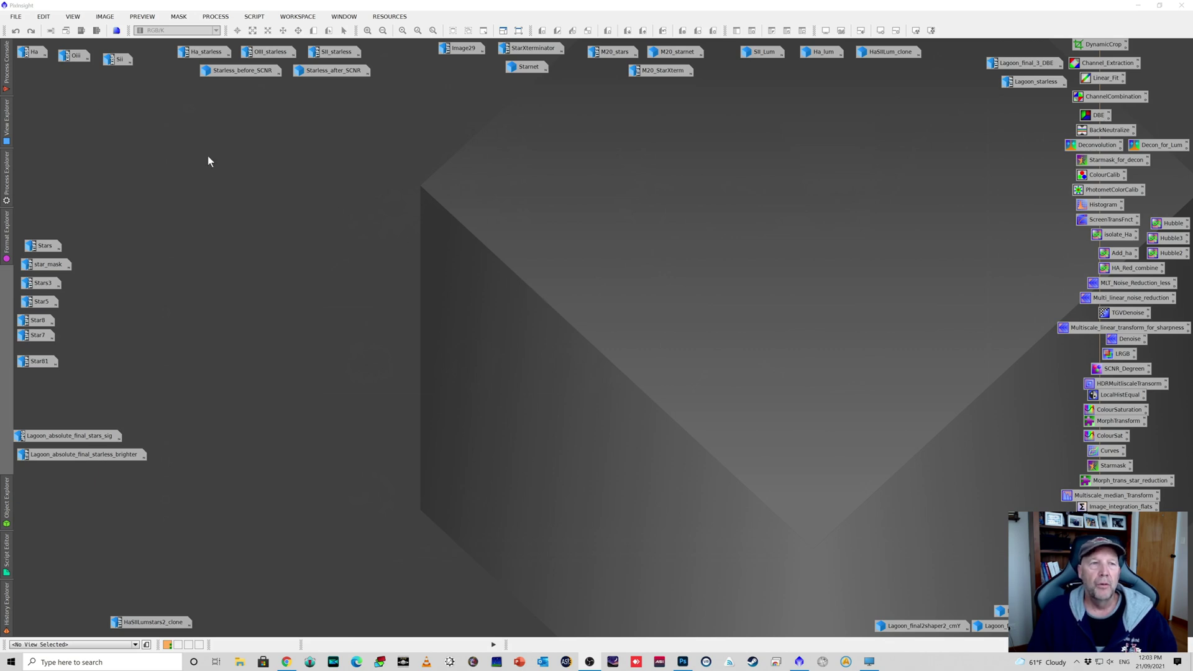
Open the Ha, Oiii and Sii images and zoom in to compare them
double_click(32, 51)
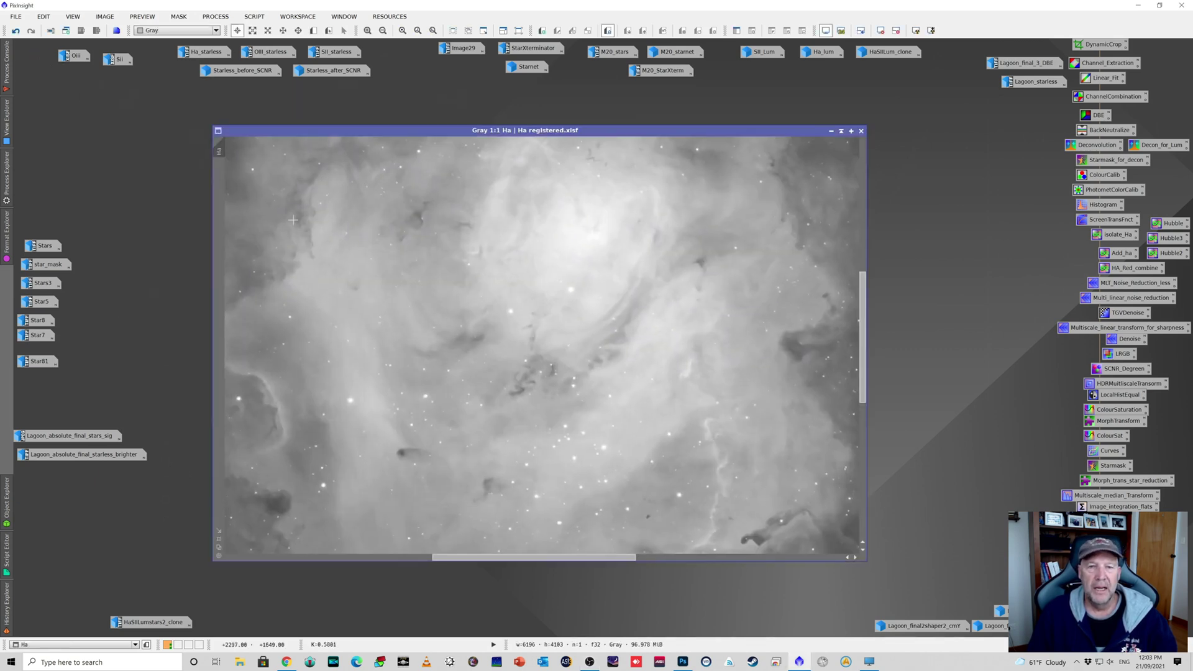
scroll(362, 271, "up", 1)
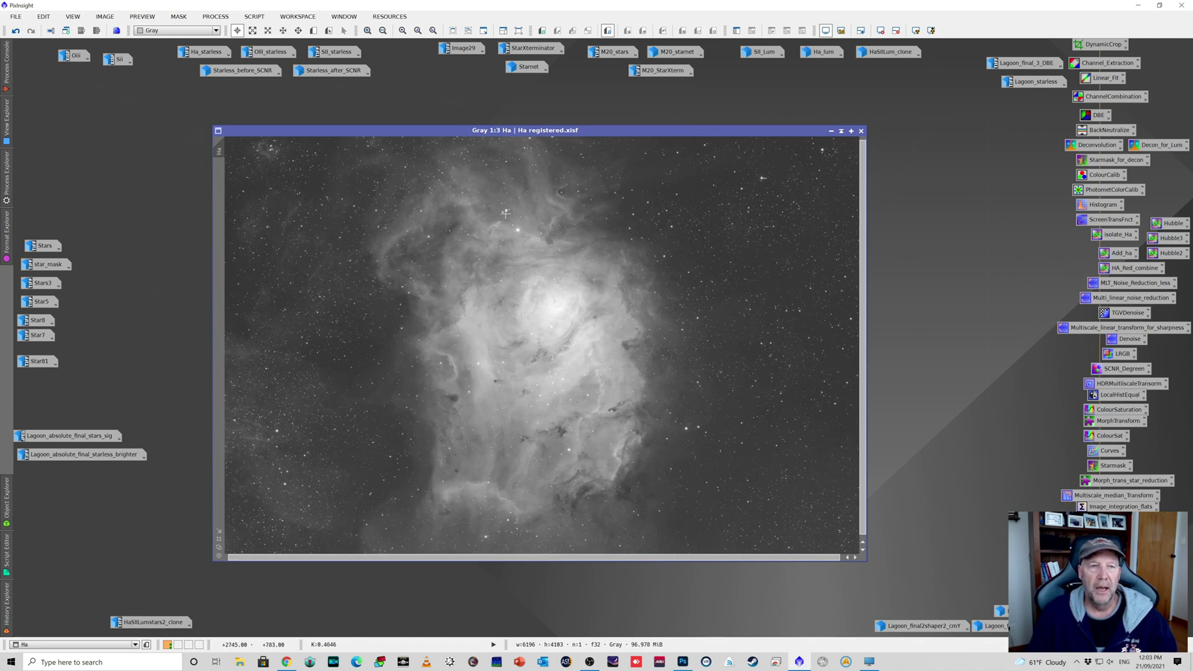
mouse_move(77, 55)
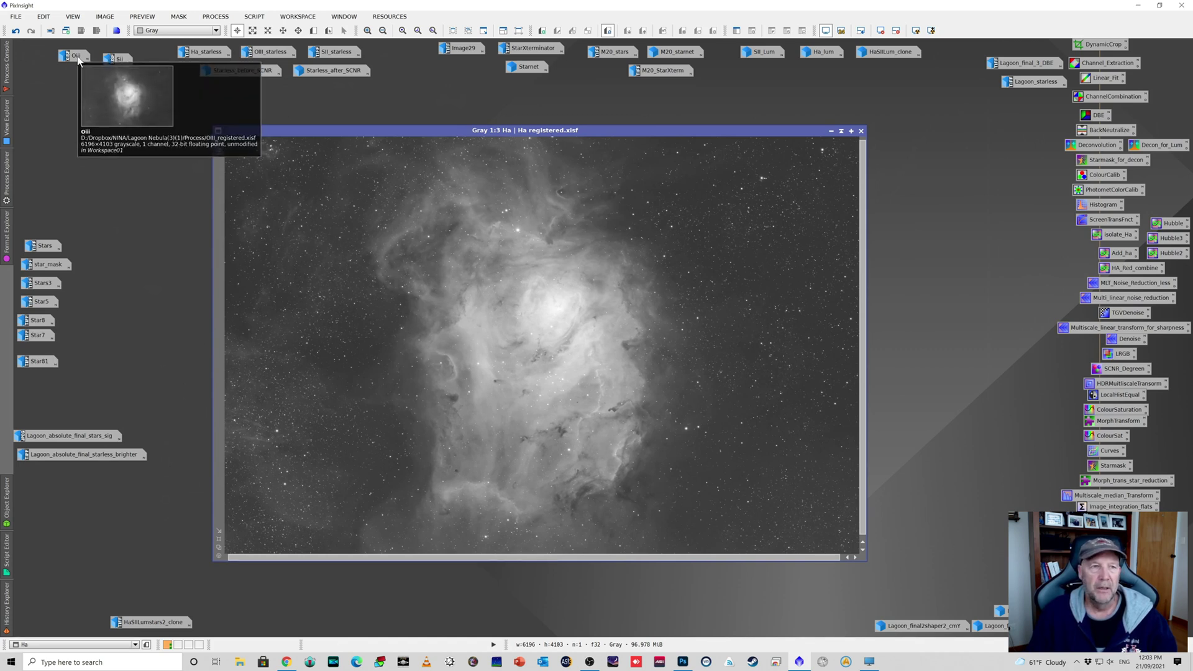
double_click(77, 56)
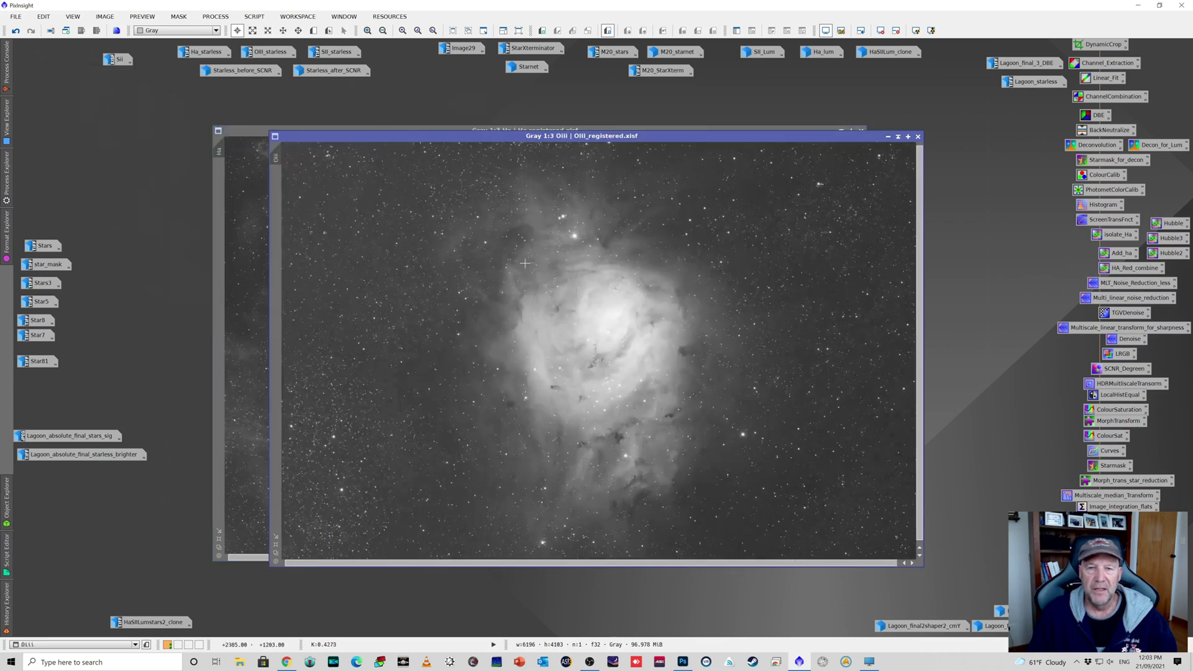
left_click(128, 62)
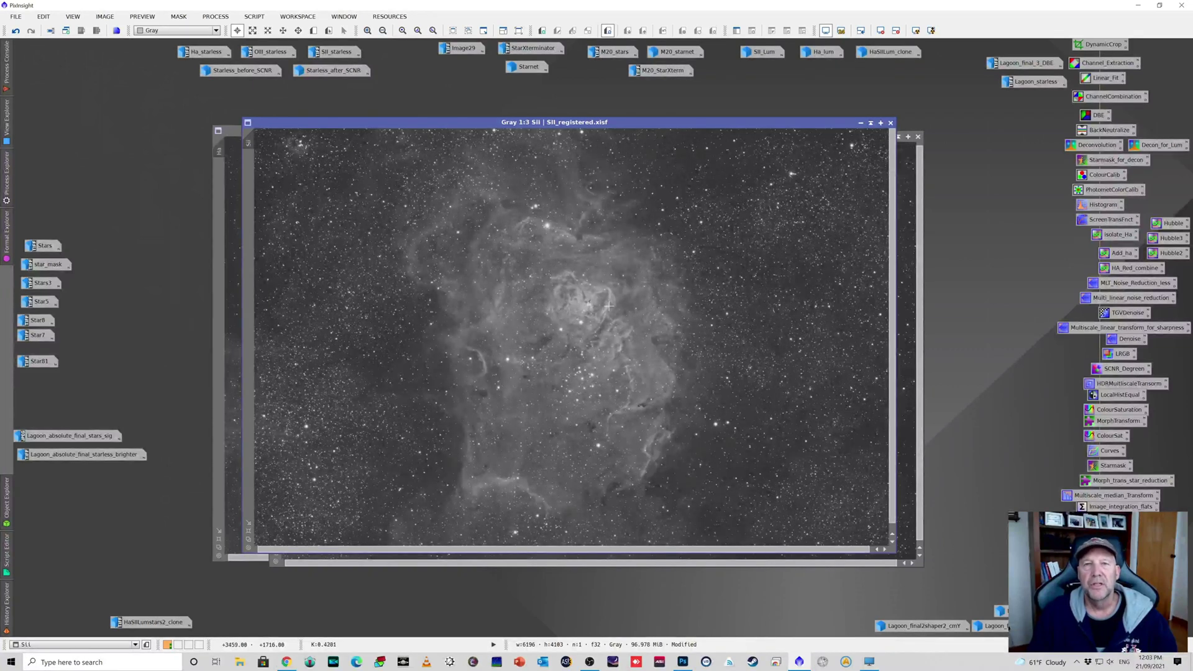
scroll(591, 293, "up", 2)
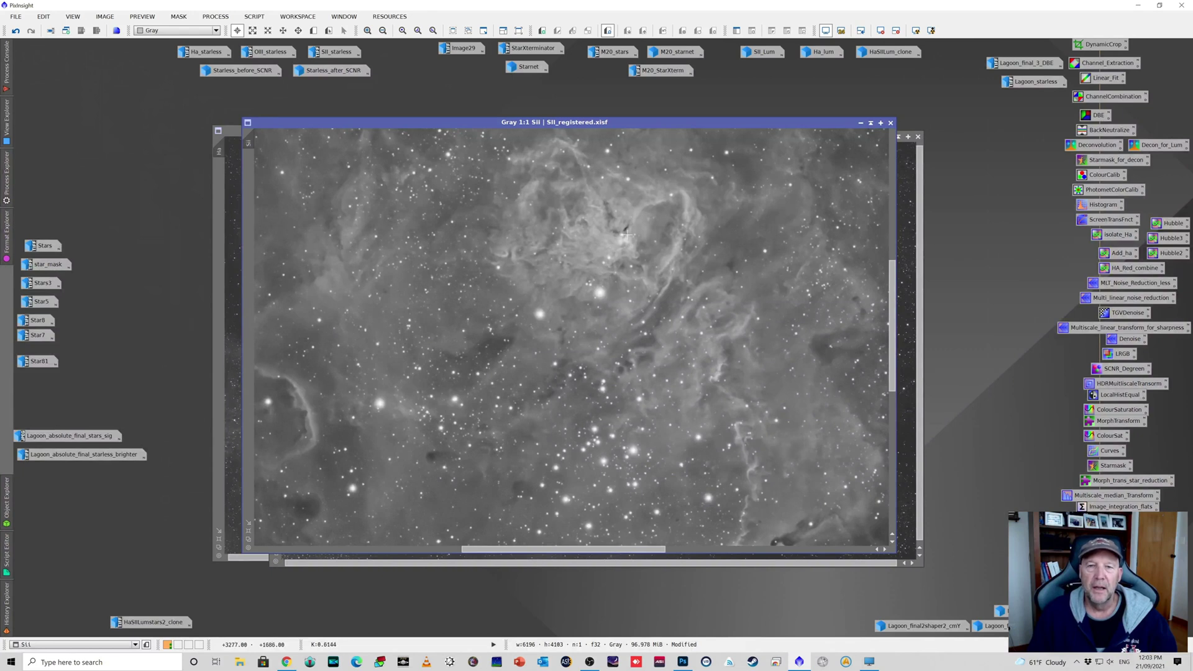
Iconize the Sii, Oiii and Ha image windows, leaving the workspace empty
left_click(861, 123)
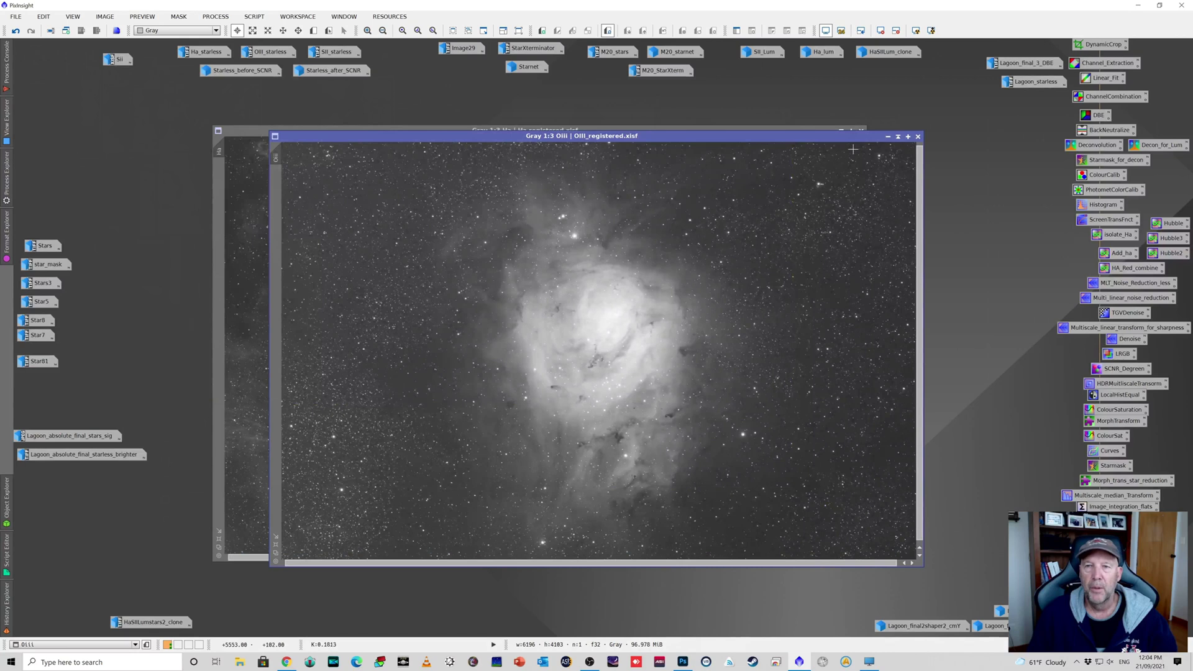
left_click(886, 136)
left_click(548, 328)
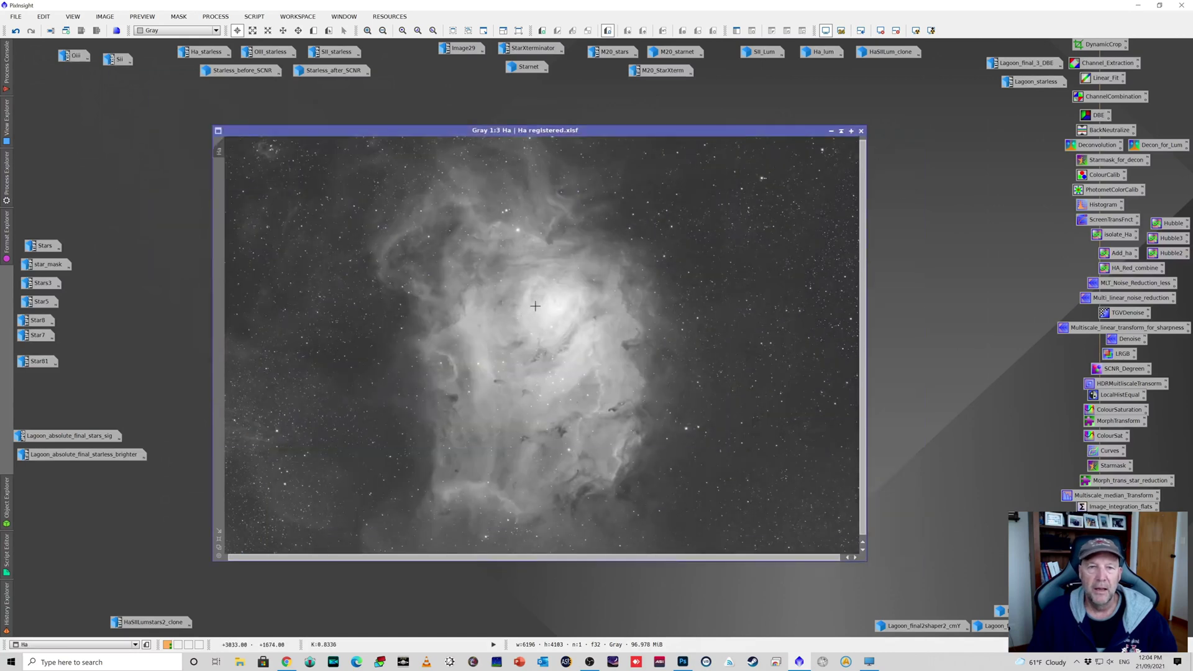
scroll(535, 305, "up", 1)
scroll(536, 305, "up", 1)
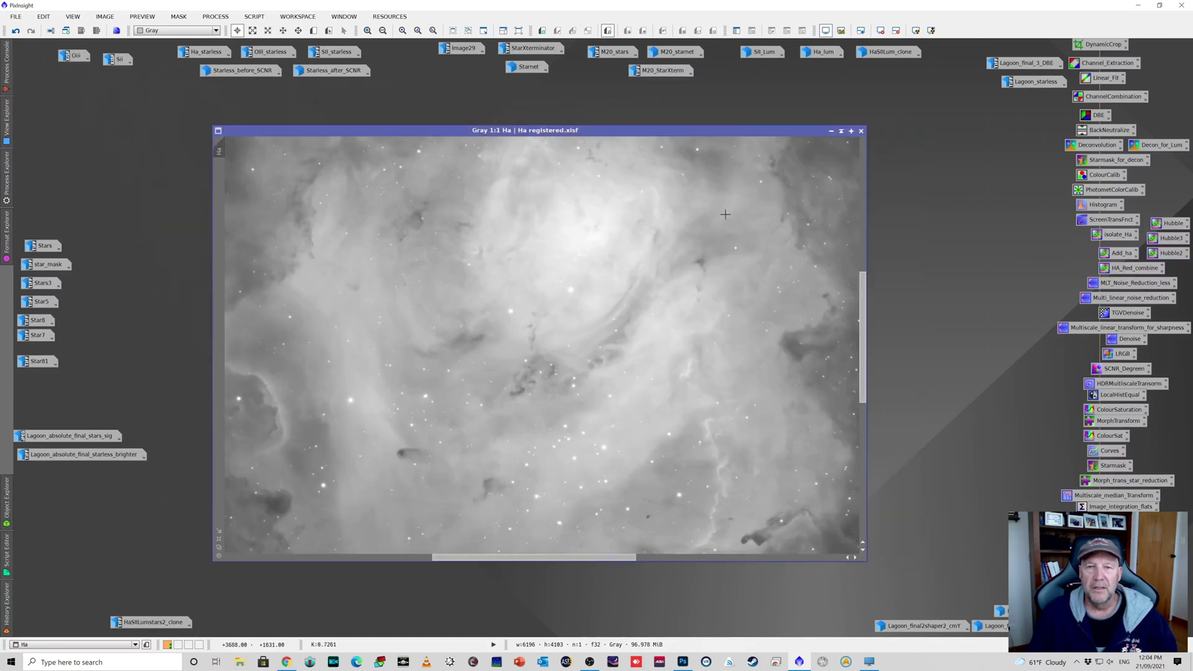
left_click(831, 131)
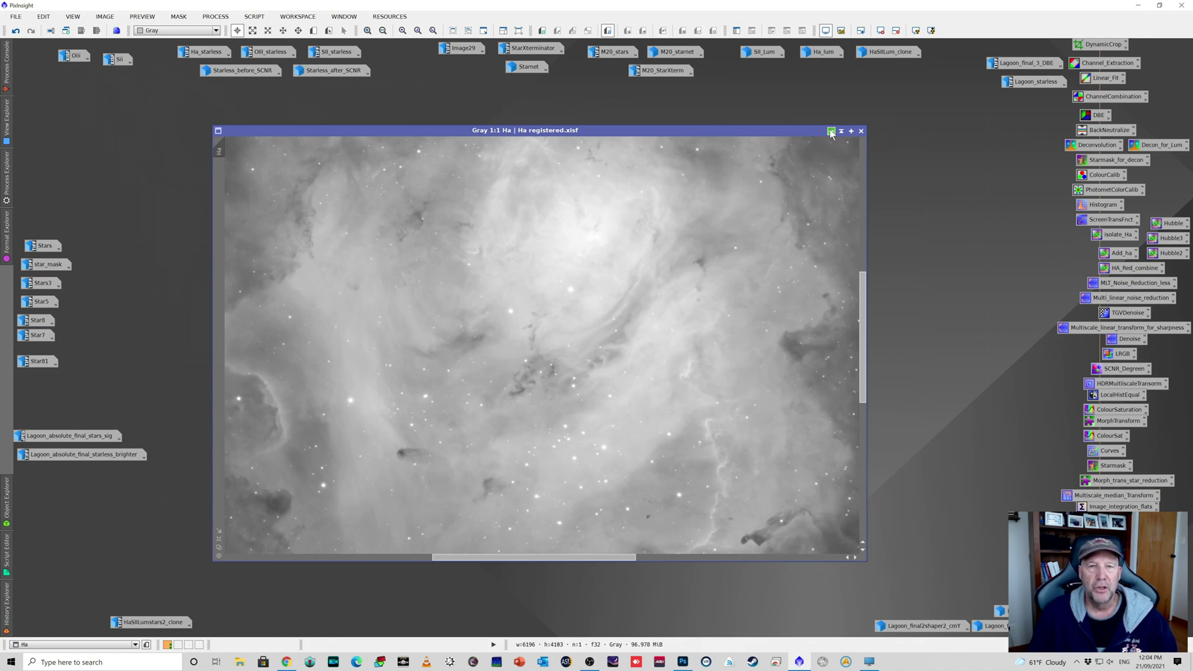
left_click(831, 132)
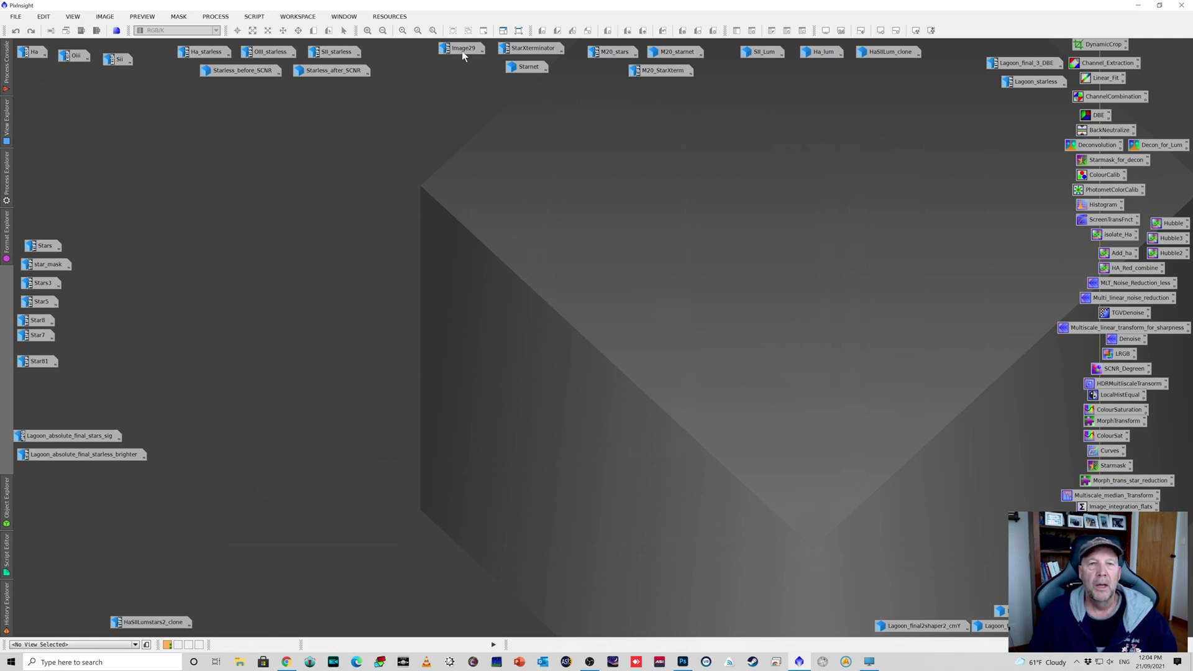
mouse_move(463, 51)
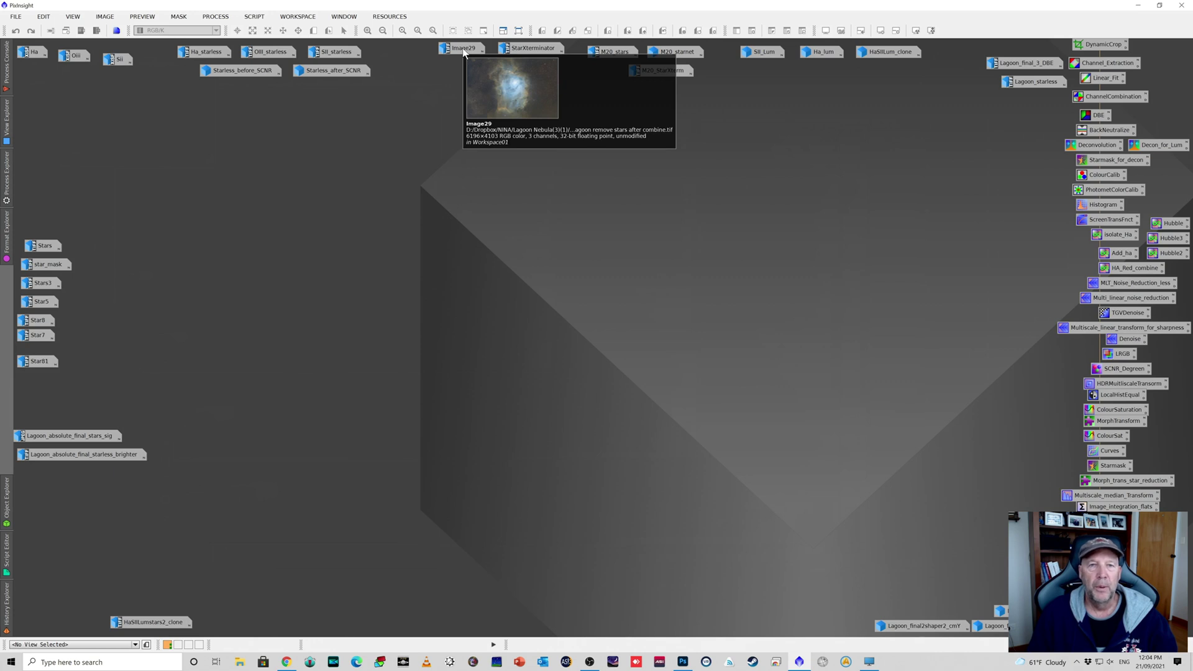
double_click(462, 48)
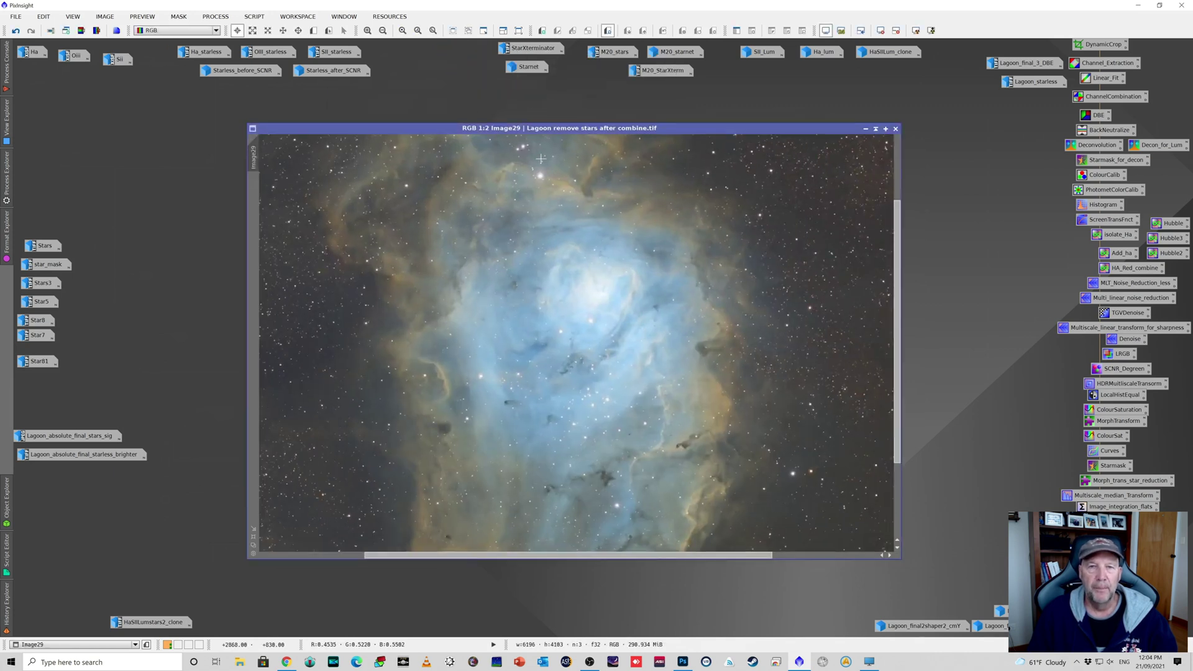
scroll(554, 215, "down", 1)
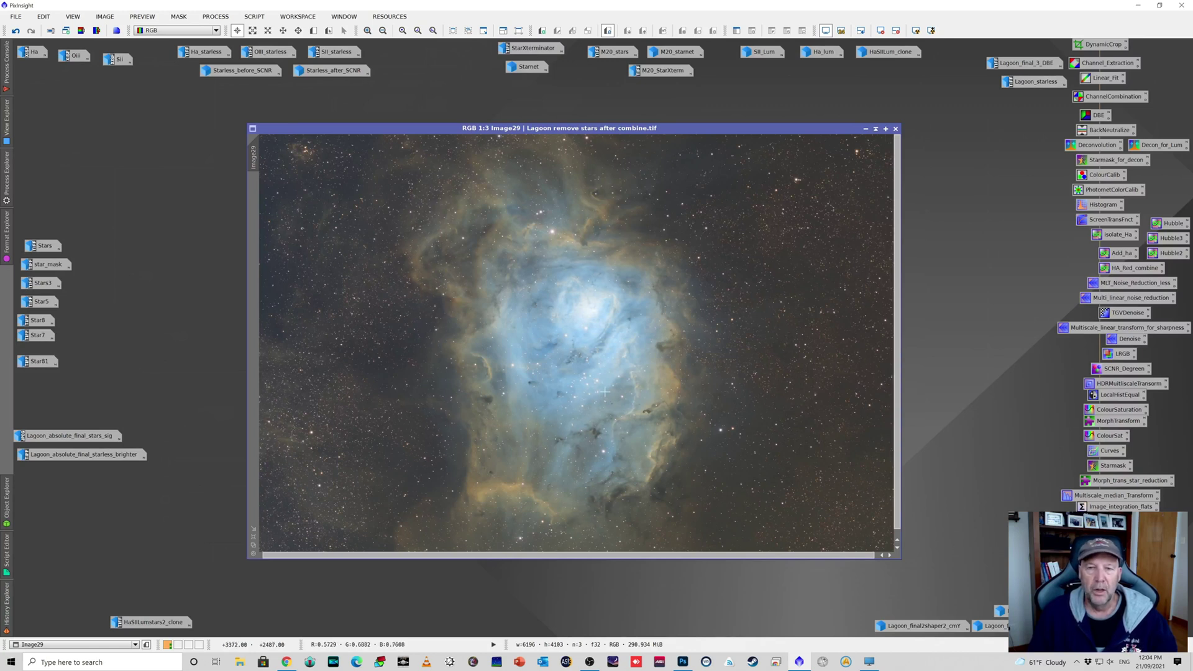
scroll(605, 392, "up", 1)
scroll(665, 352, "up", 1)
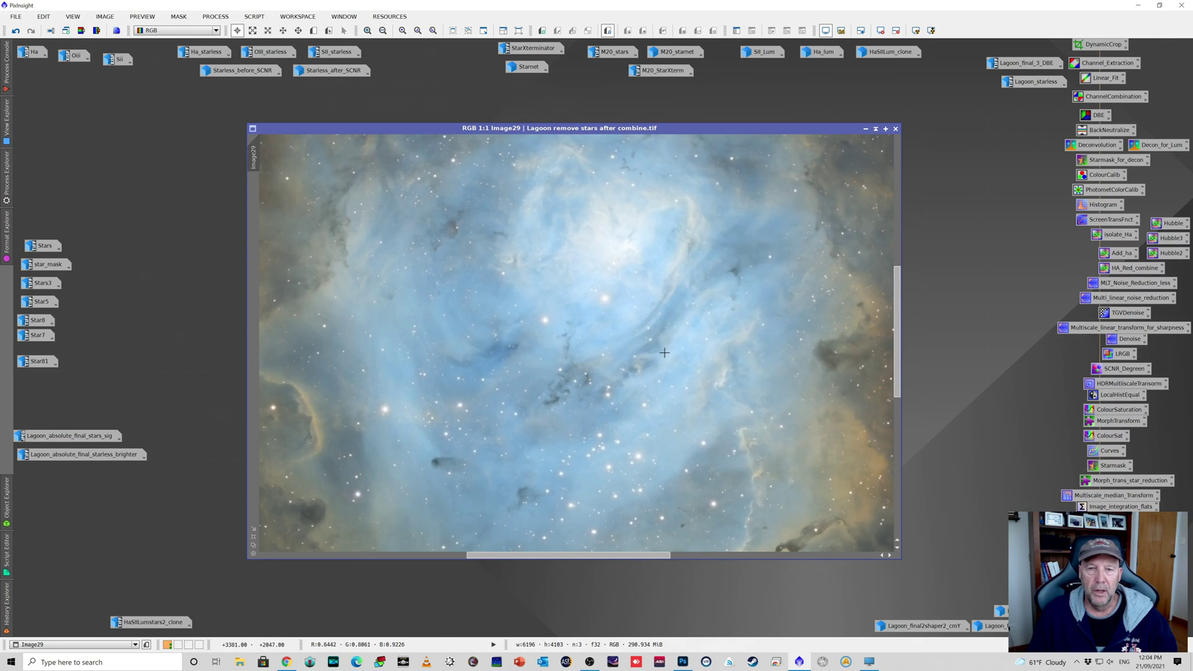
scroll(672, 320, "up", 1)
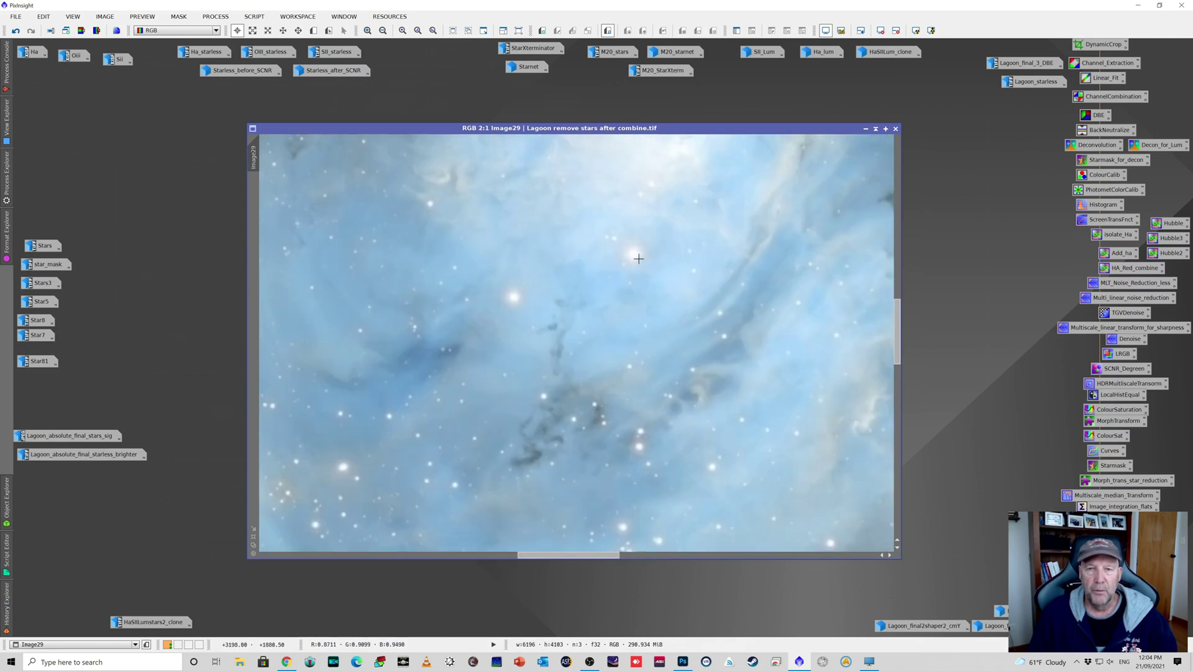
scroll(659, 255, "up", 1)
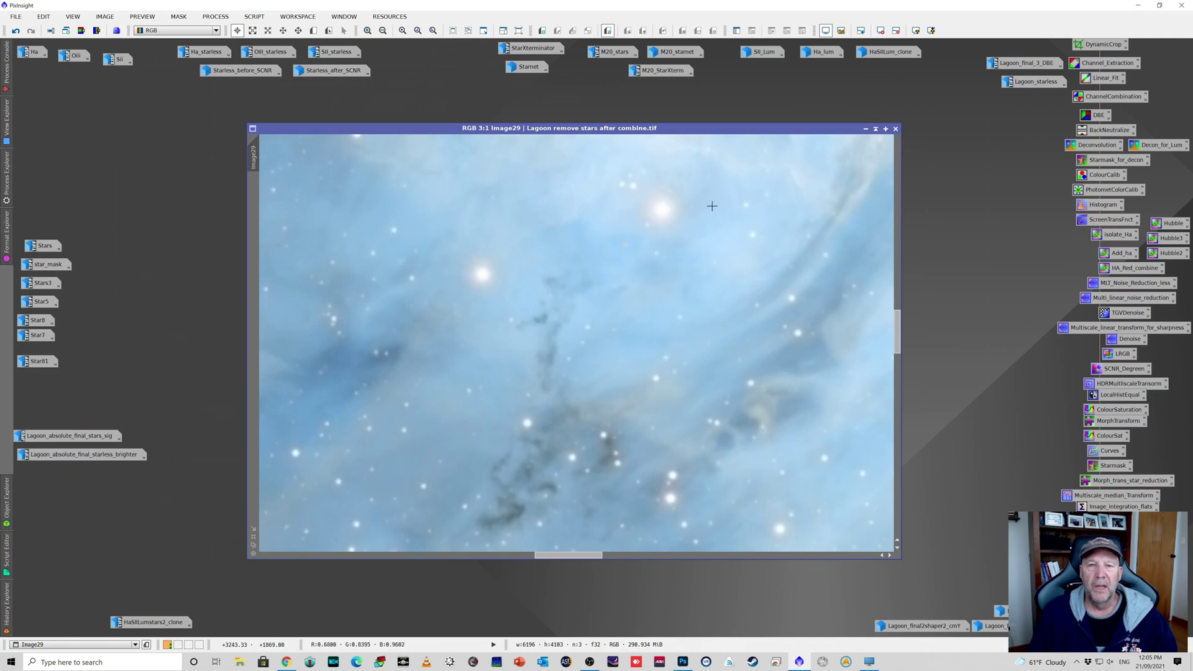
scroll(710, 204, "up", 1)
scroll(627, 266, "down", 1)
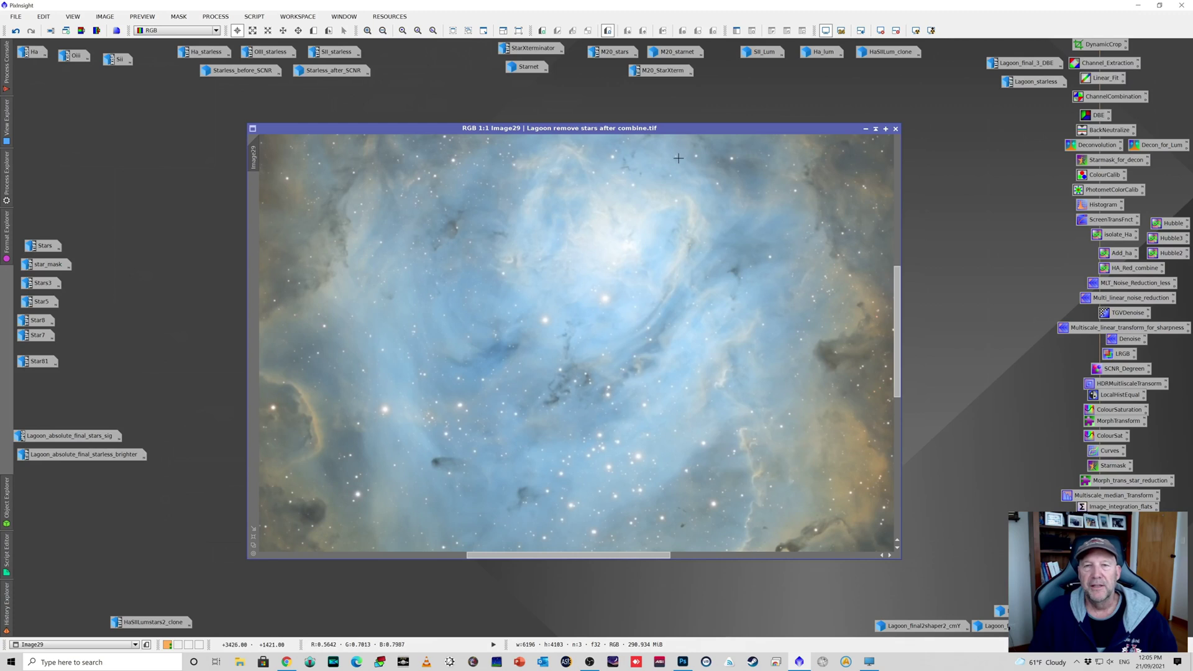
left_click(865, 129)
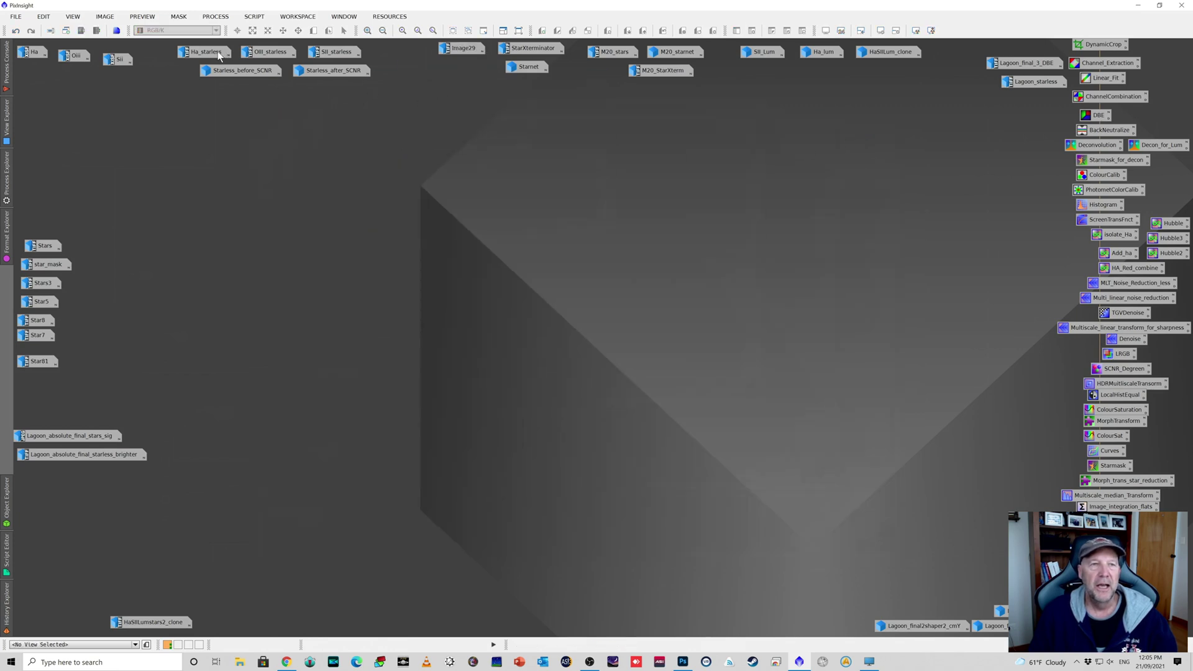
Open Ha_starless and apply an STF AutoStretch with Ctrl+A
mouse_move(214, 55)
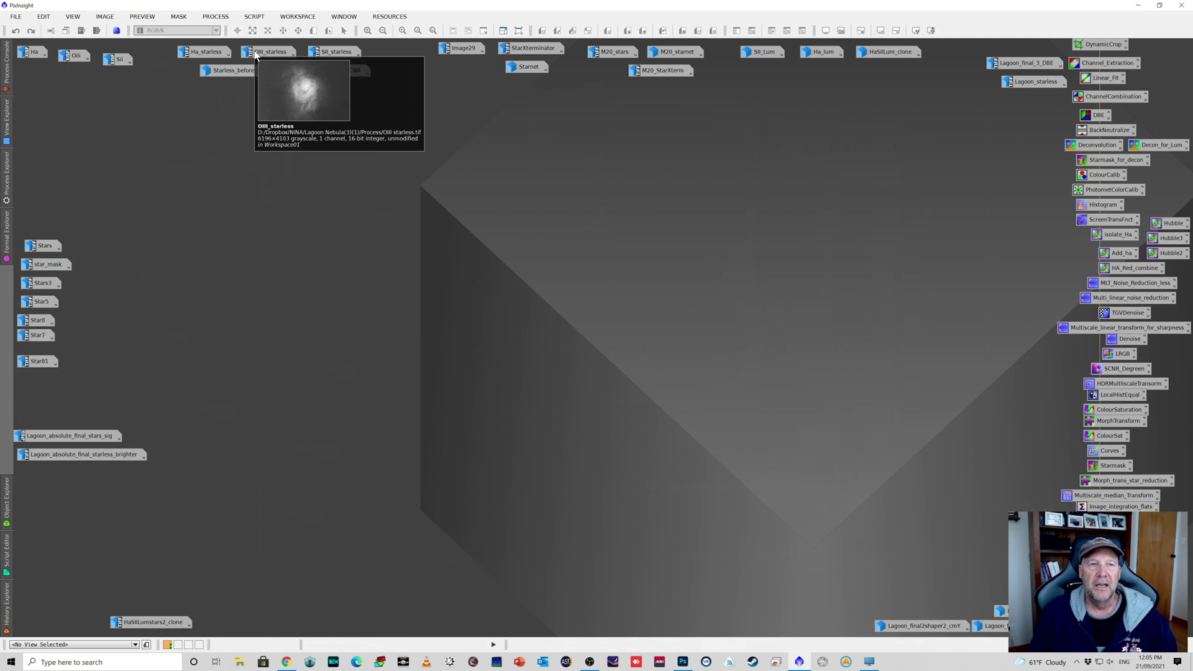
mouse_move(314, 56)
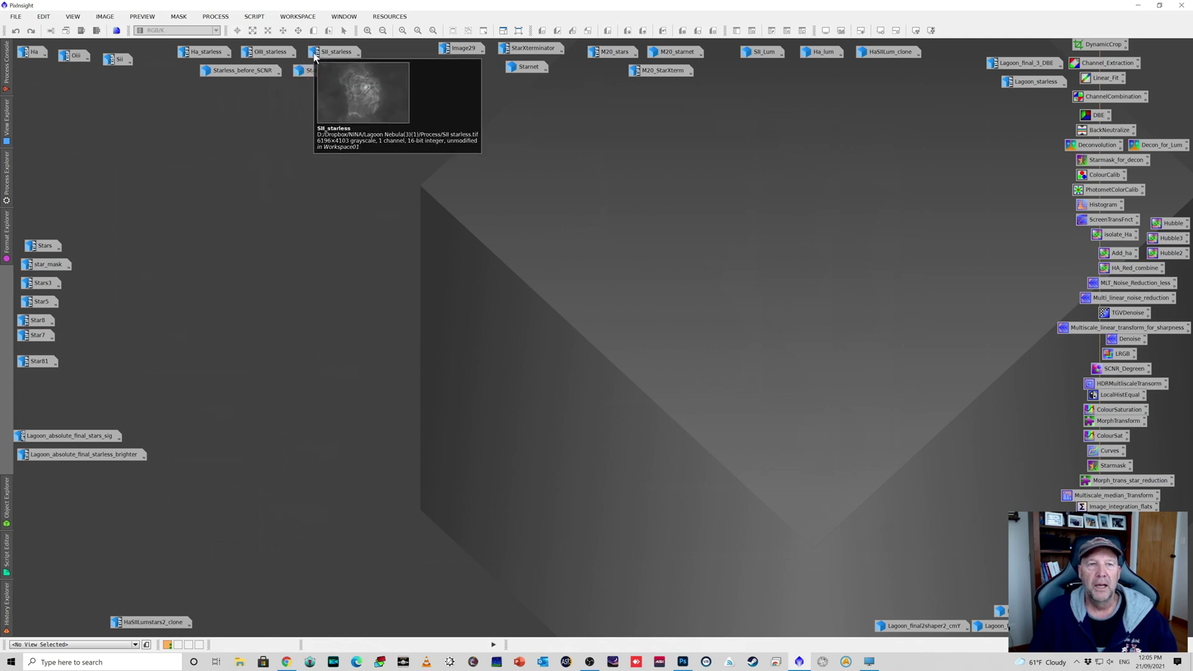
double_click(200, 53)
key("ctrl+a")
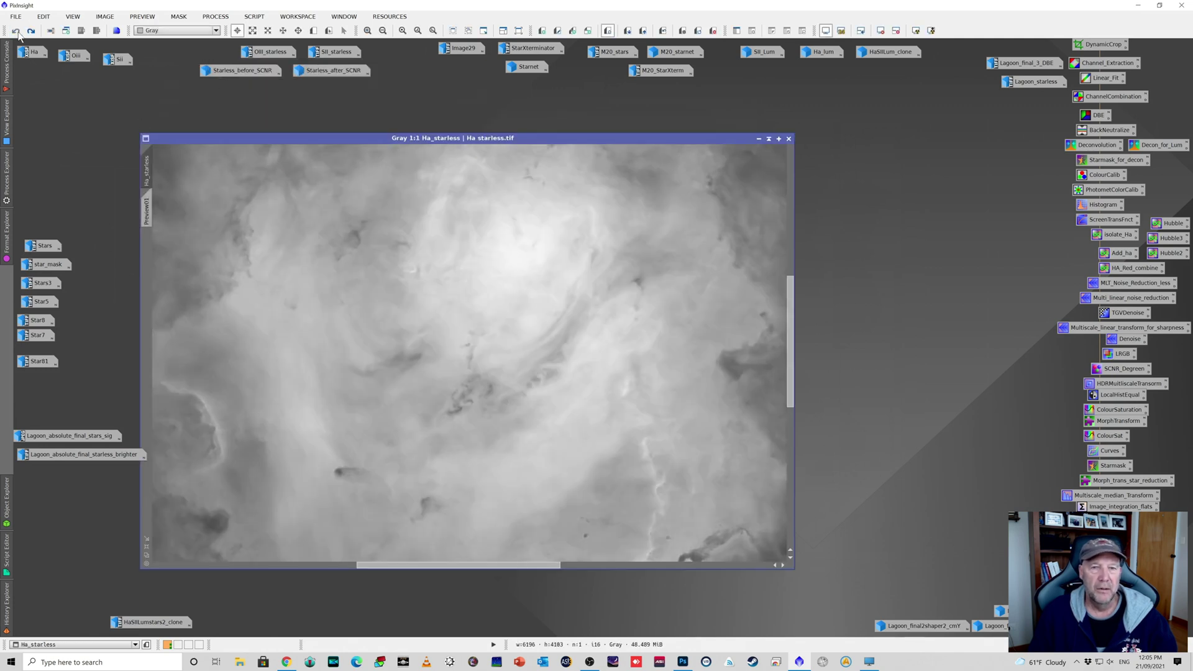
Zoom and pan around the stretched Ha_starless image to inspect its nebula detail
scroll(389, 230, "down", 3)
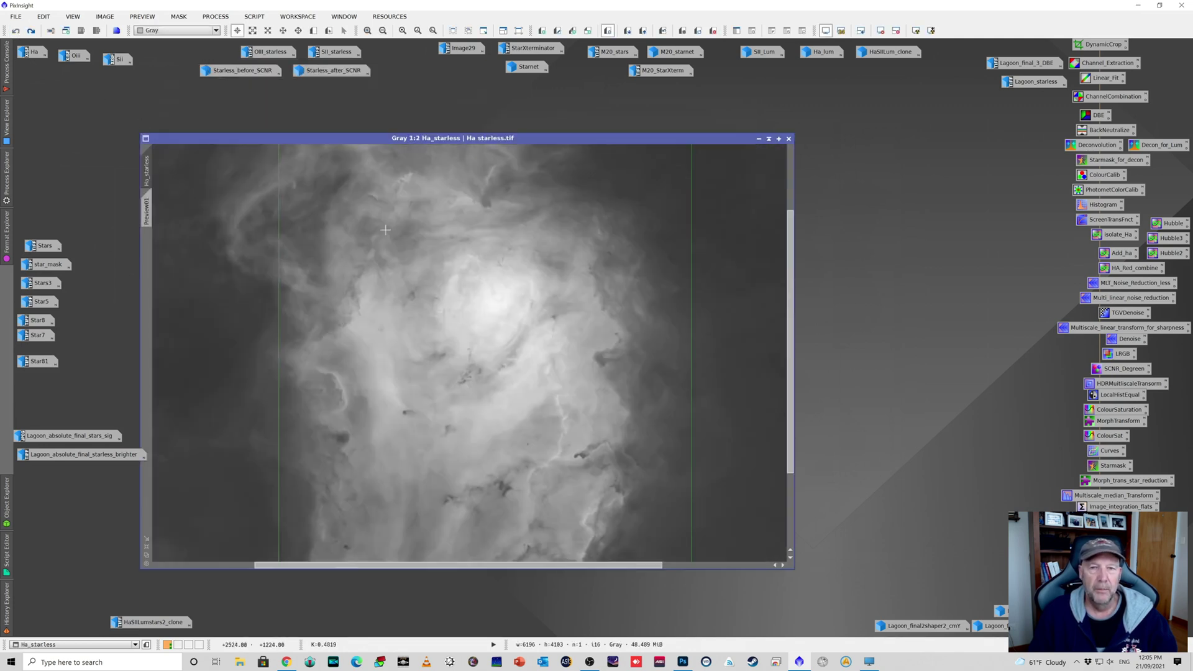
left_click_drag(509, 140, 606, 122)
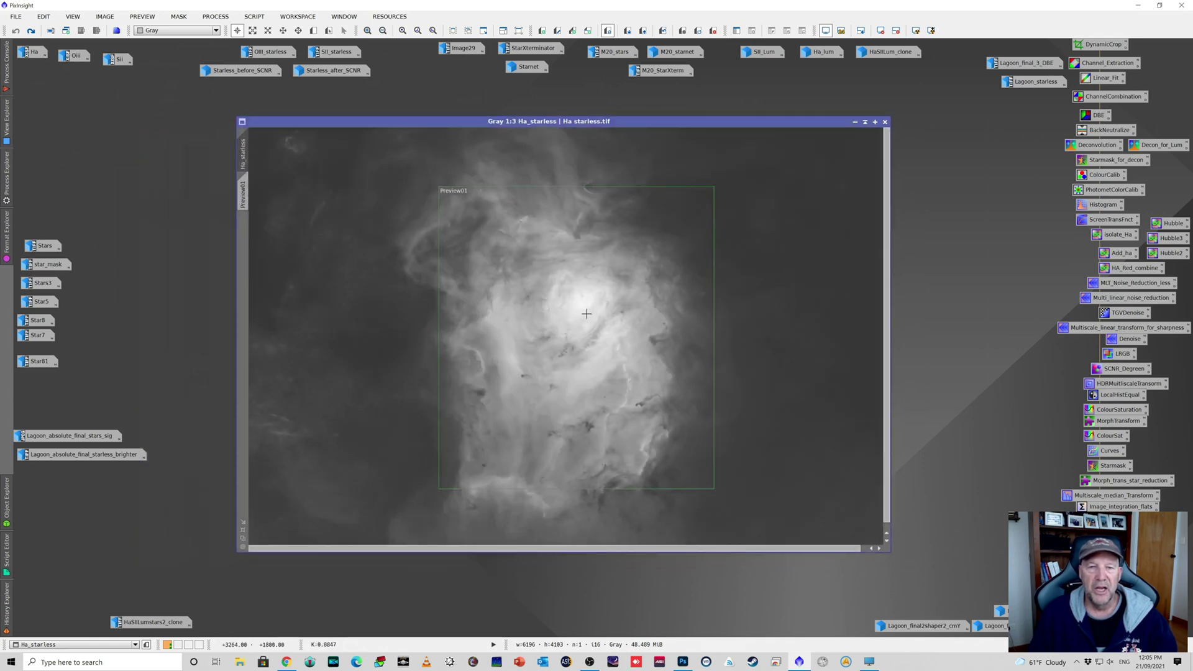
scroll(590, 313, "up", 1)
scroll(590, 314, "up", 1)
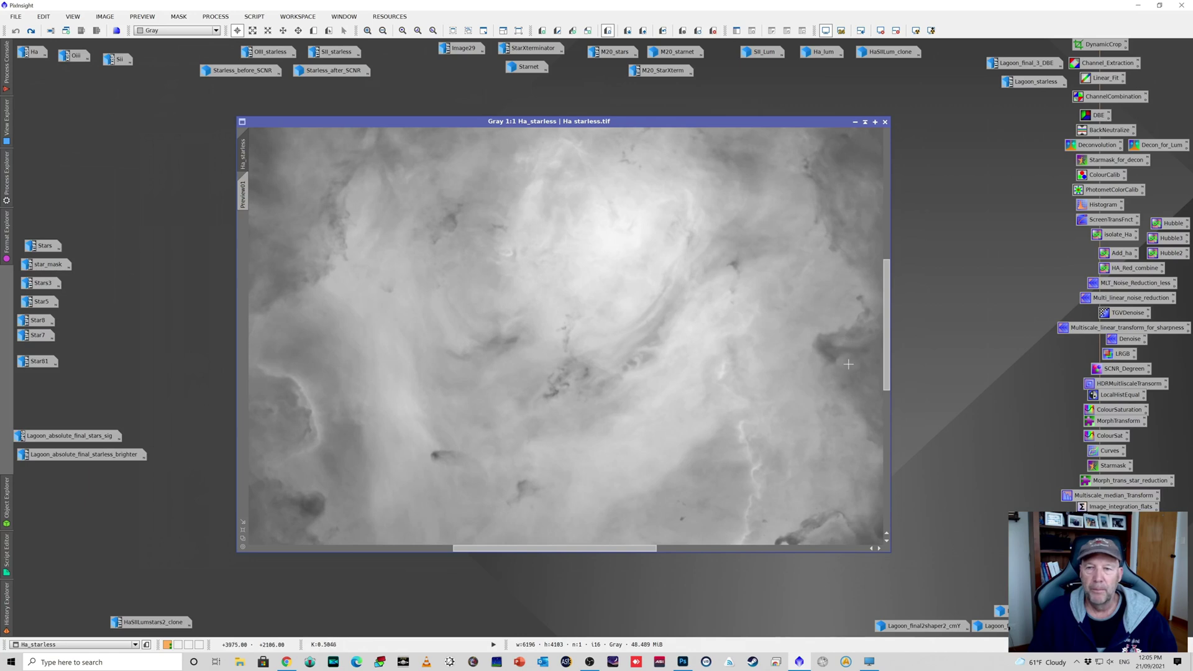
left_click_drag(887, 363, 899, 384)
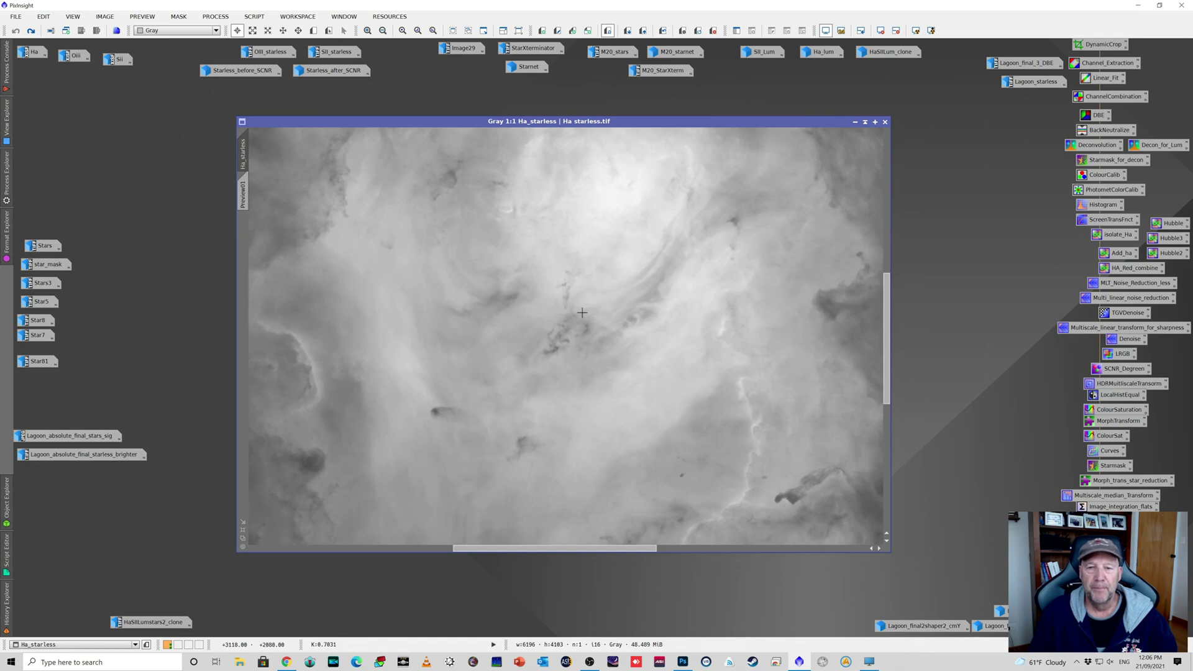
scroll(595, 323, "up", 1)
scroll(595, 323, "down", 1)
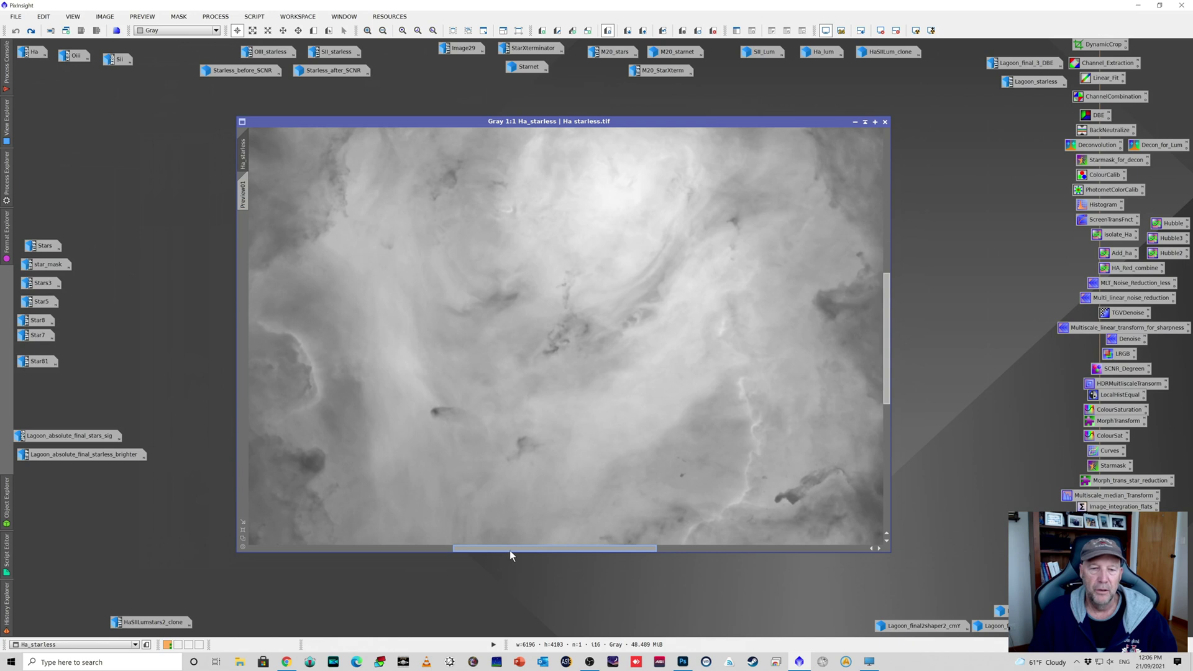
left_click_drag(509, 550, 458, 550)
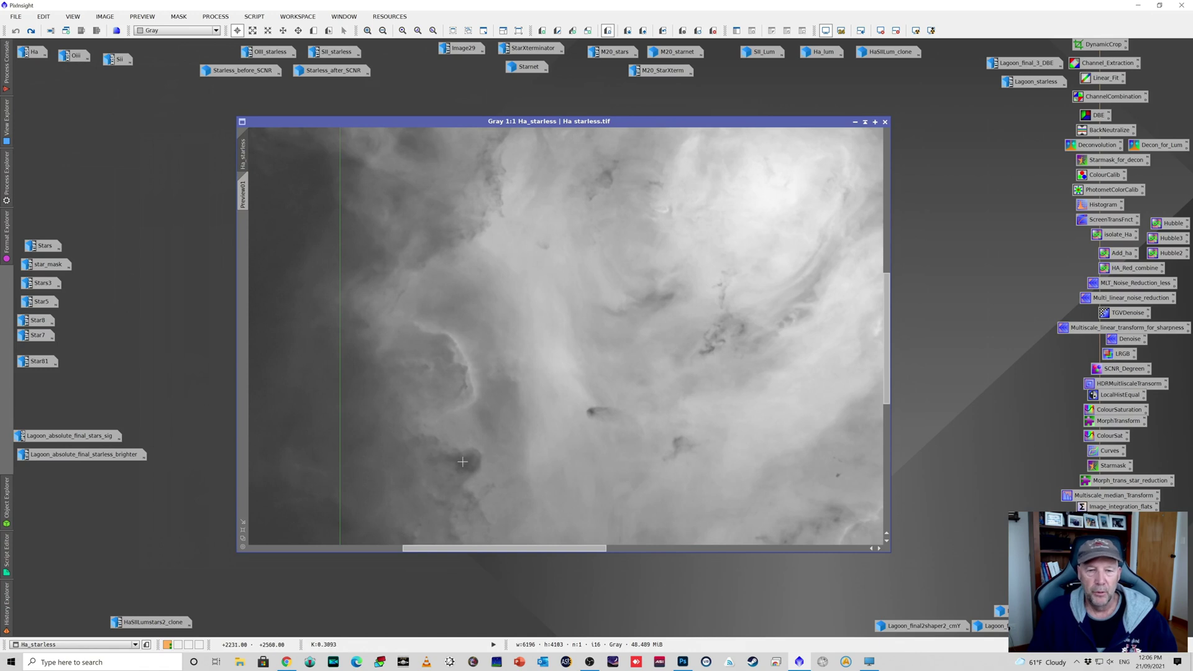
left_click_drag(517, 551, 572, 552)
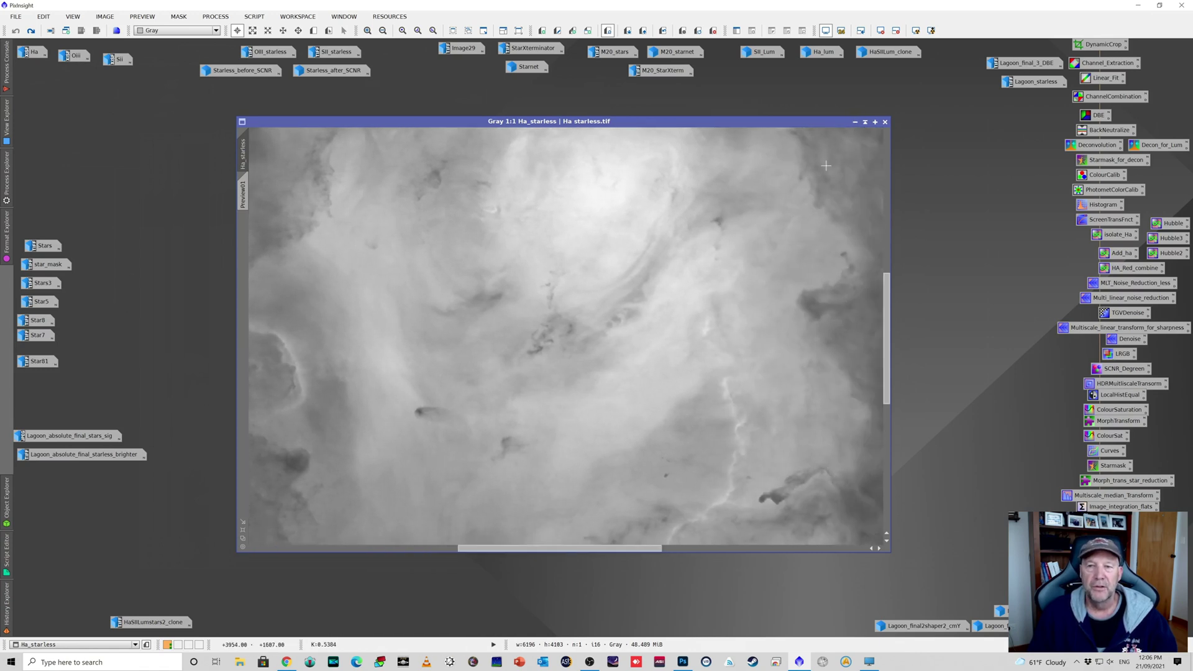
scroll(736, 239, "down", 2)
Iconize Ha_starless, view OIII_starless, then open SII_starless and undo its Preview01
left_click(855, 121)
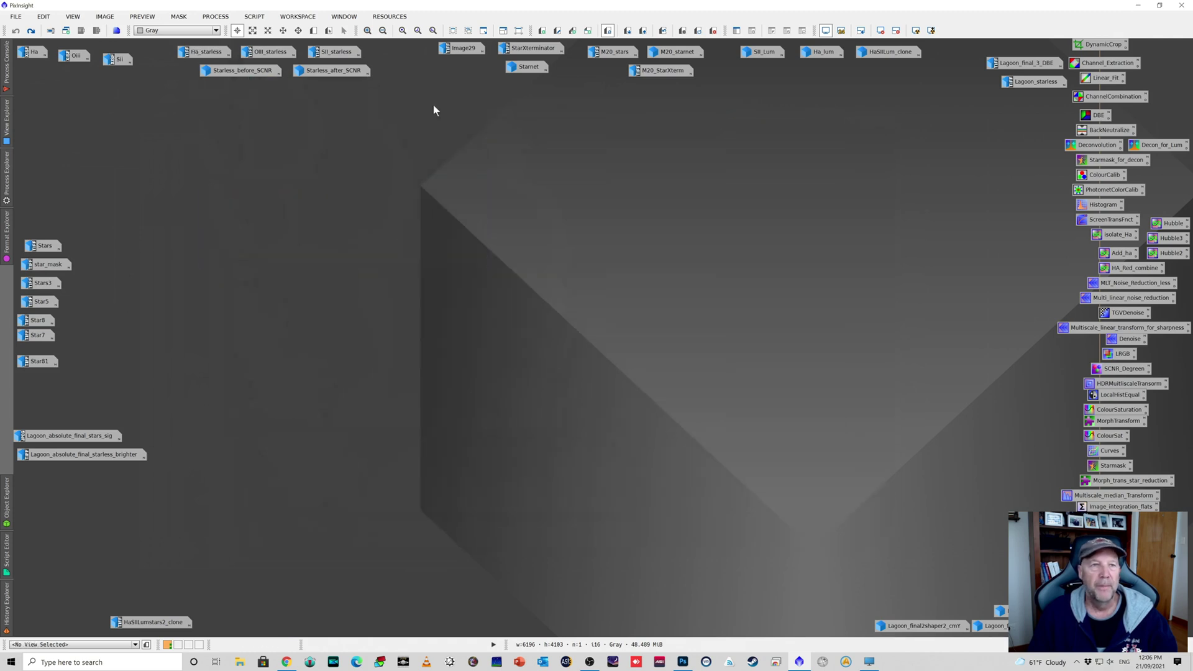
double_click(277, 53)
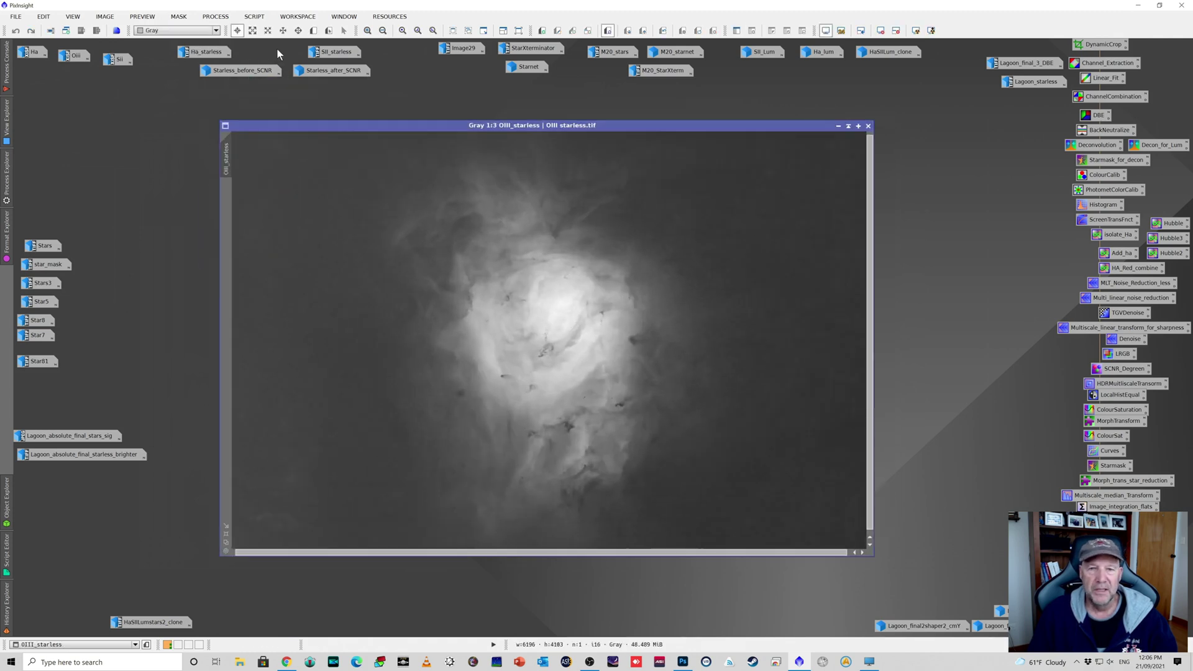
left_click(839, 126)
double_click(337, 54)
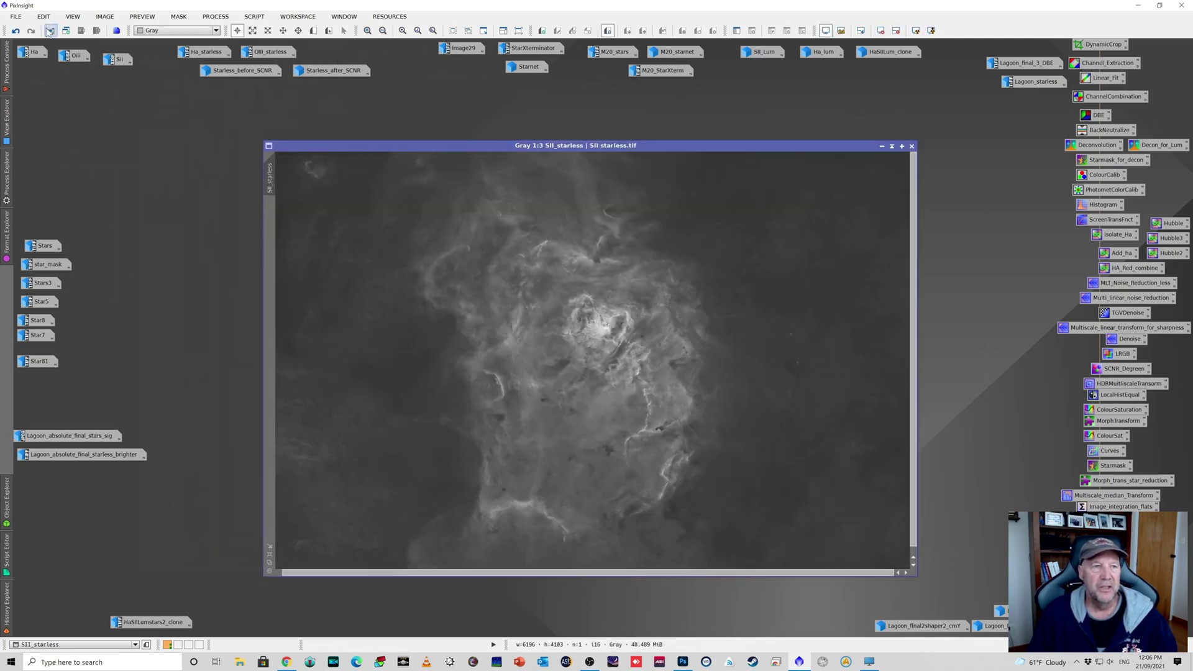
left_click(16, 31)
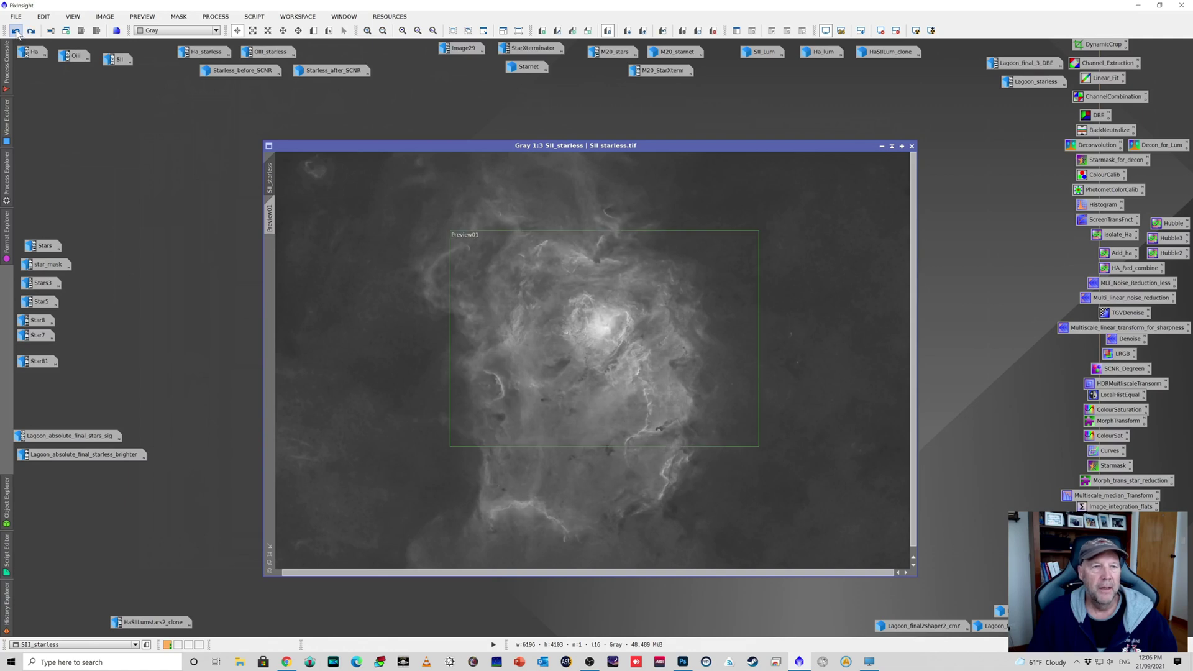
left_click(16, 31)
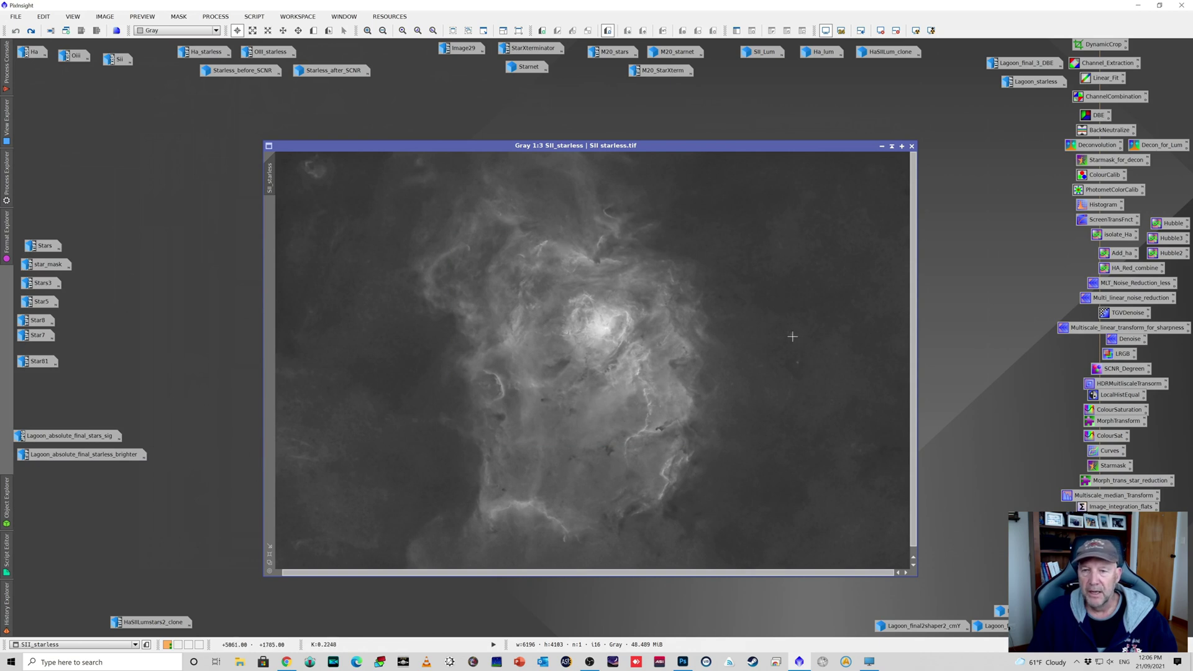
Inspect and iconize SII_starless, then open the colour Starless_before_SCNR image
scroll(793, 346, "up", 1)
left_click_drag(732, 574, 853, 589)
scroll(794, 330, "up", 1)
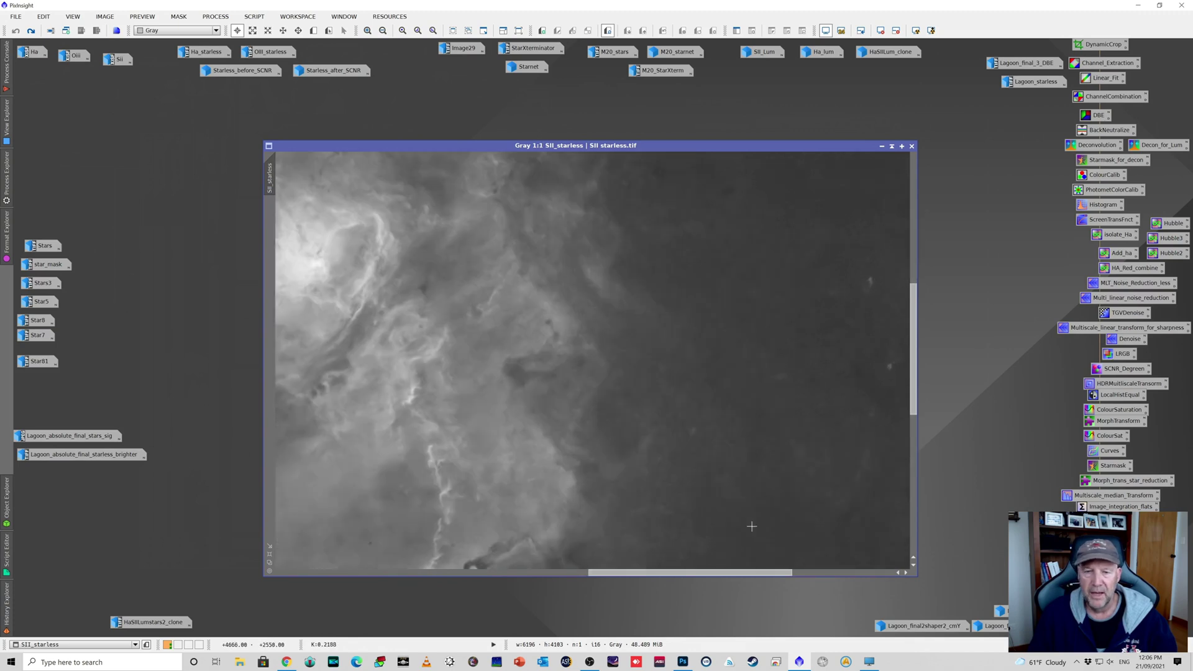
scroll(685, 430, "down", 2)
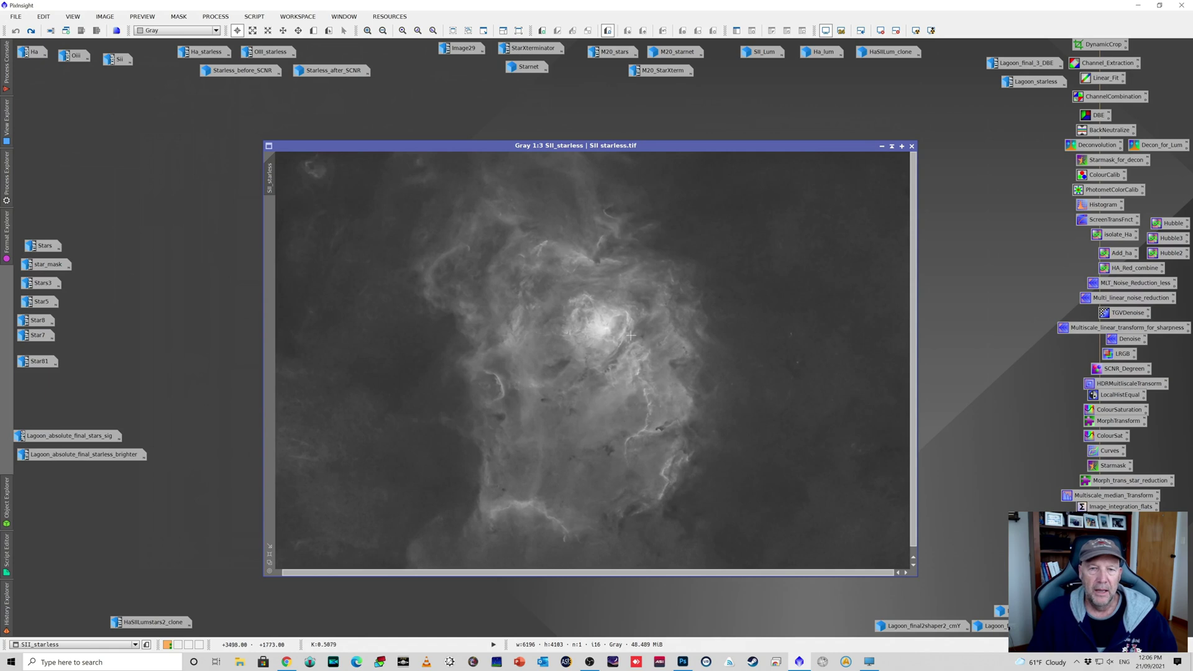
left_click(882, 147)
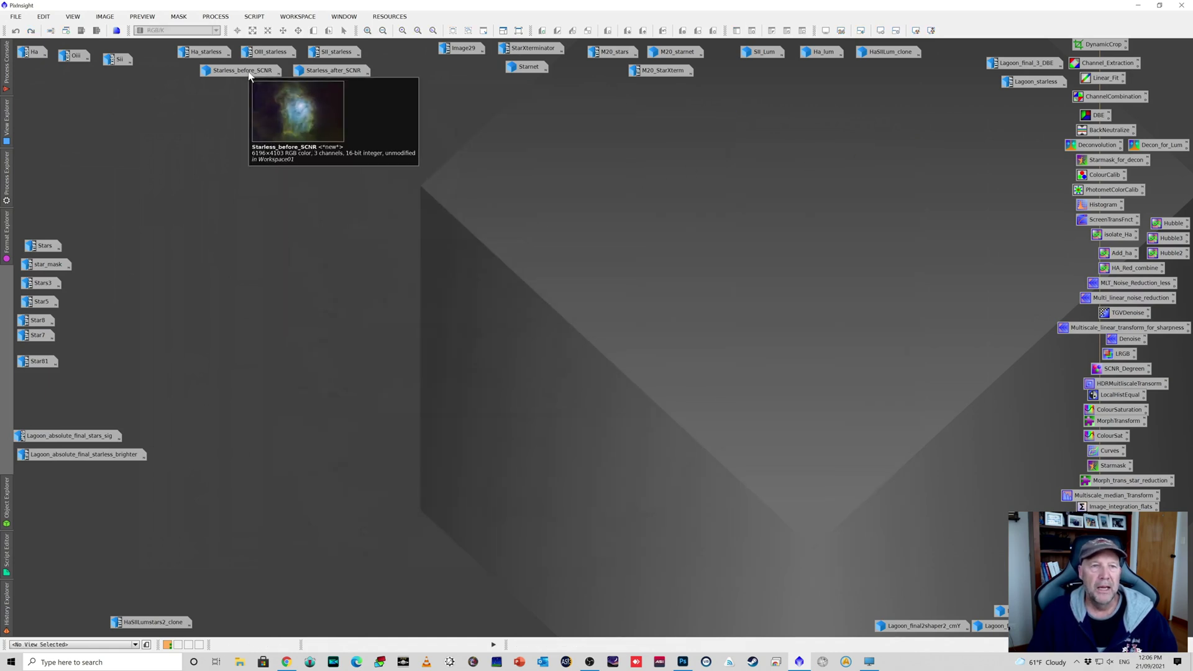
double_click(249, 72)
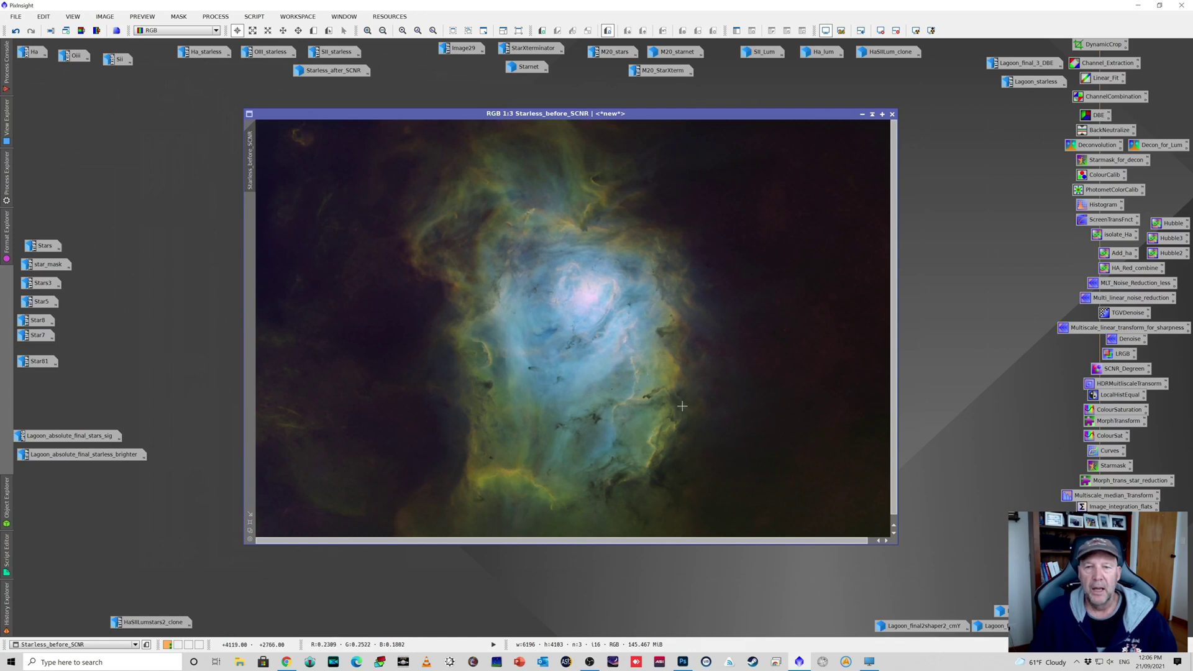
Iconize Starless_before_SCNR, then view Starless_after_SCNR and iconize it too
left_click(862, 114)
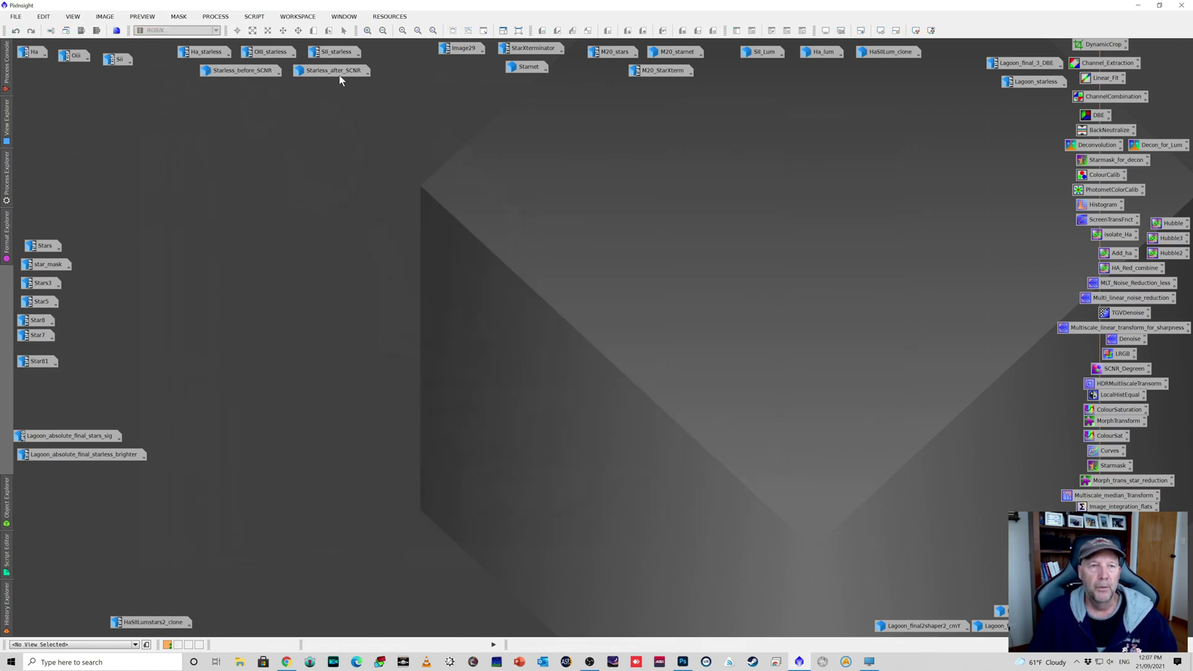
double_click(334, 71)
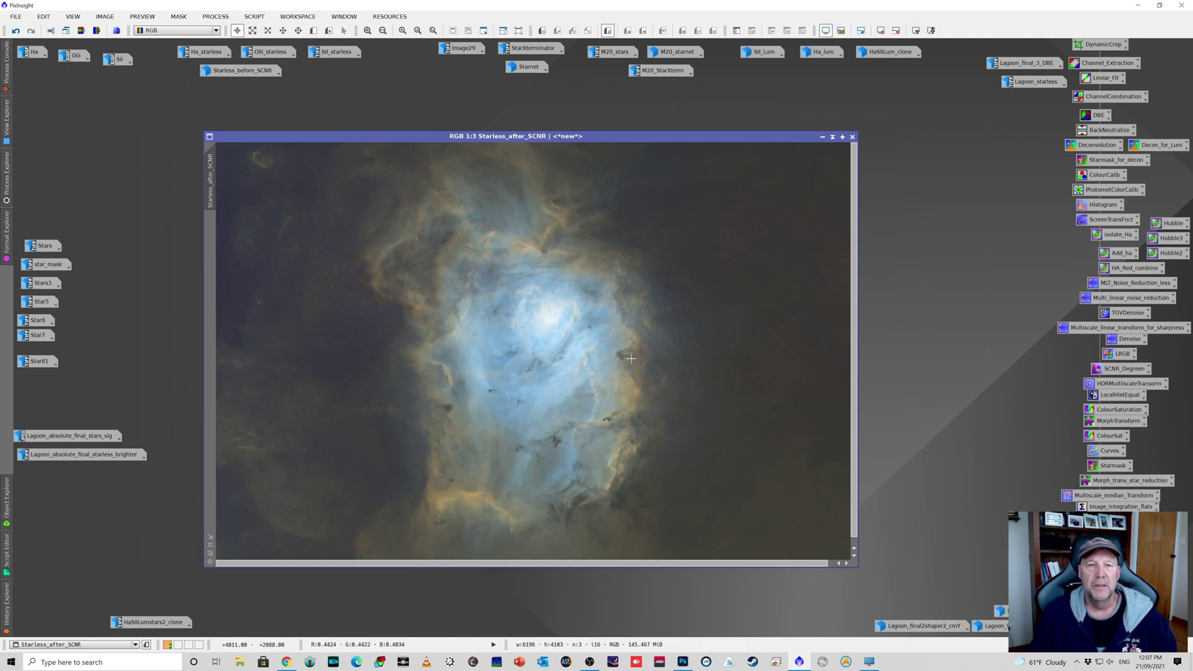
left_click(822, 137)
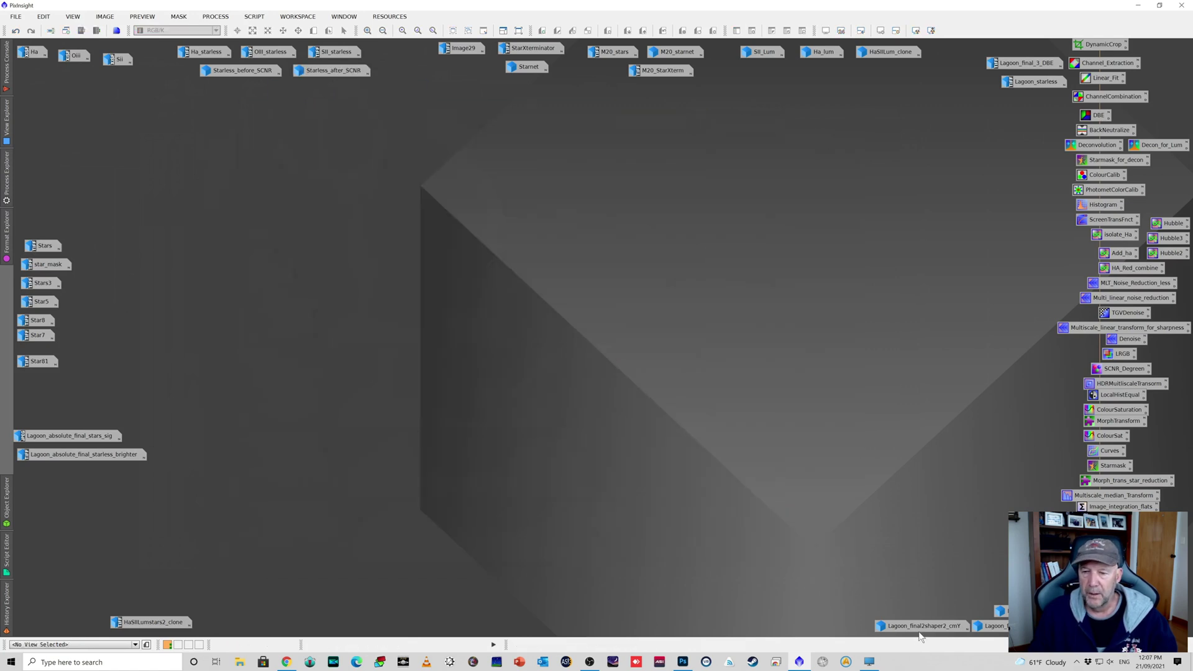
double_click(922, 624)
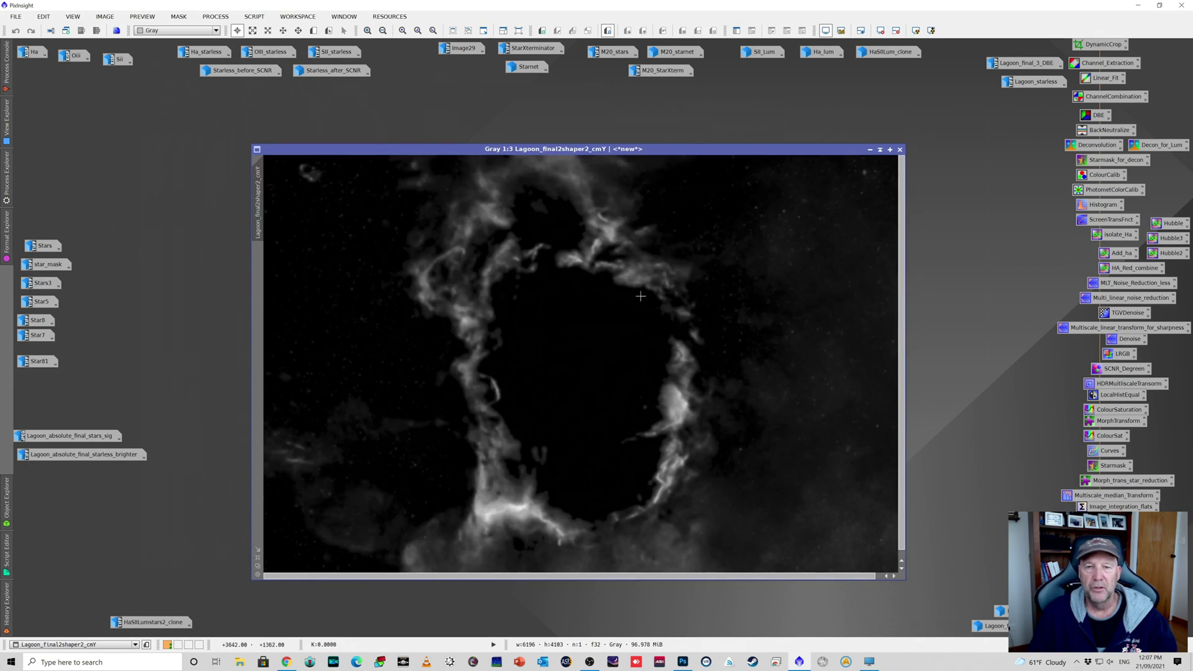
left_click(867, 152)
left_click(870, 244)
double_click(988, 626)
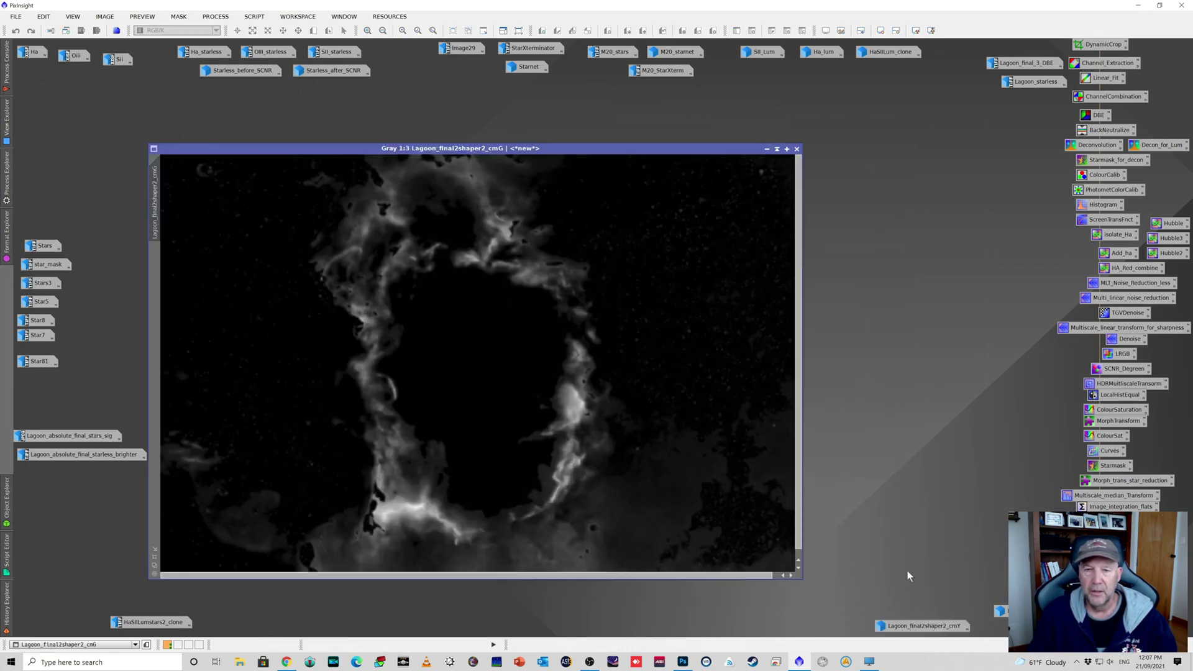
left_click(767, 150)
double_click(999, 611)
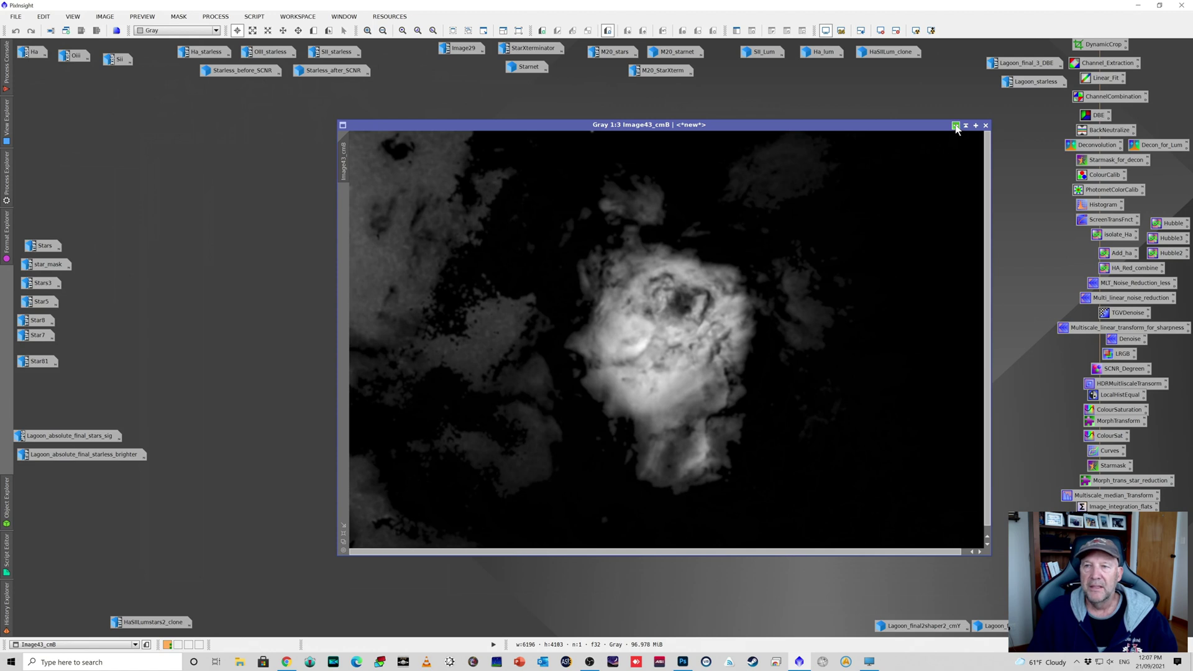
left_click(956, 125)
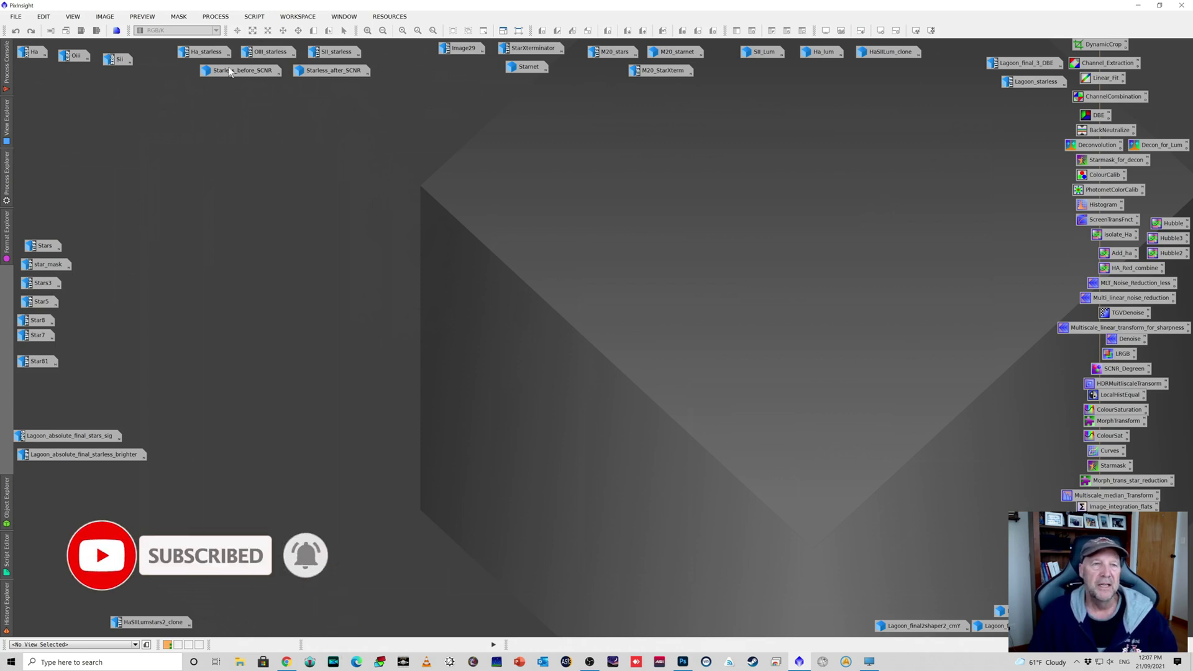
Open Ha_starless and SII_starless, placing SII_starless over Ha_starless
double_click(208, 53)
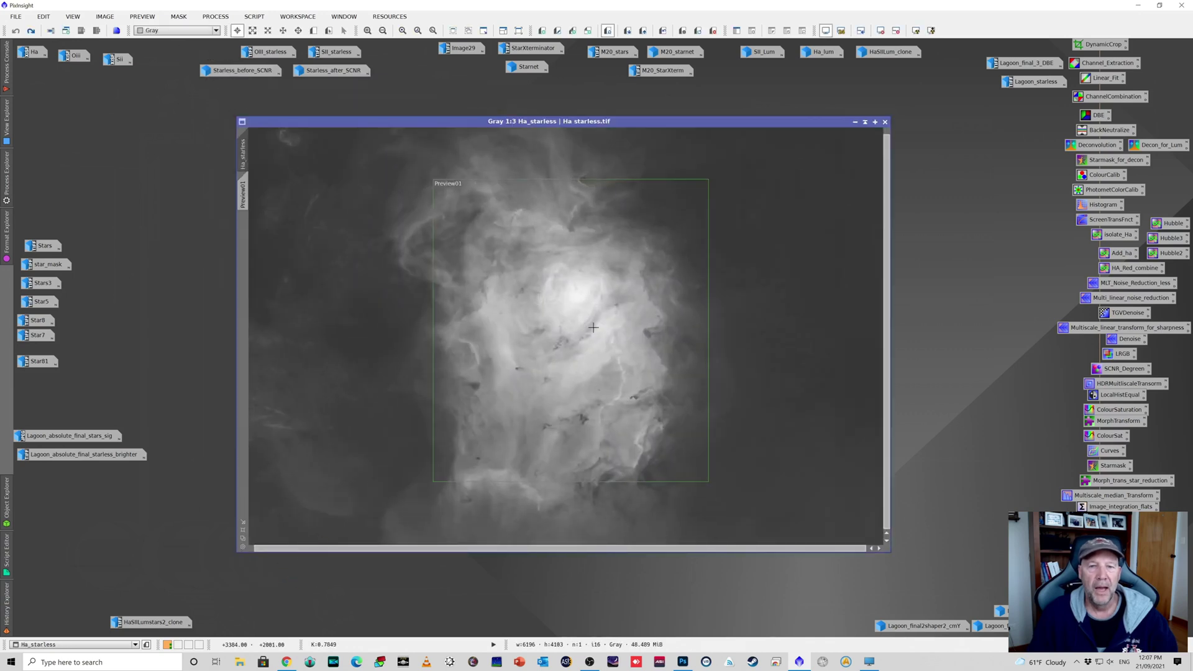
double_click(344, 51)
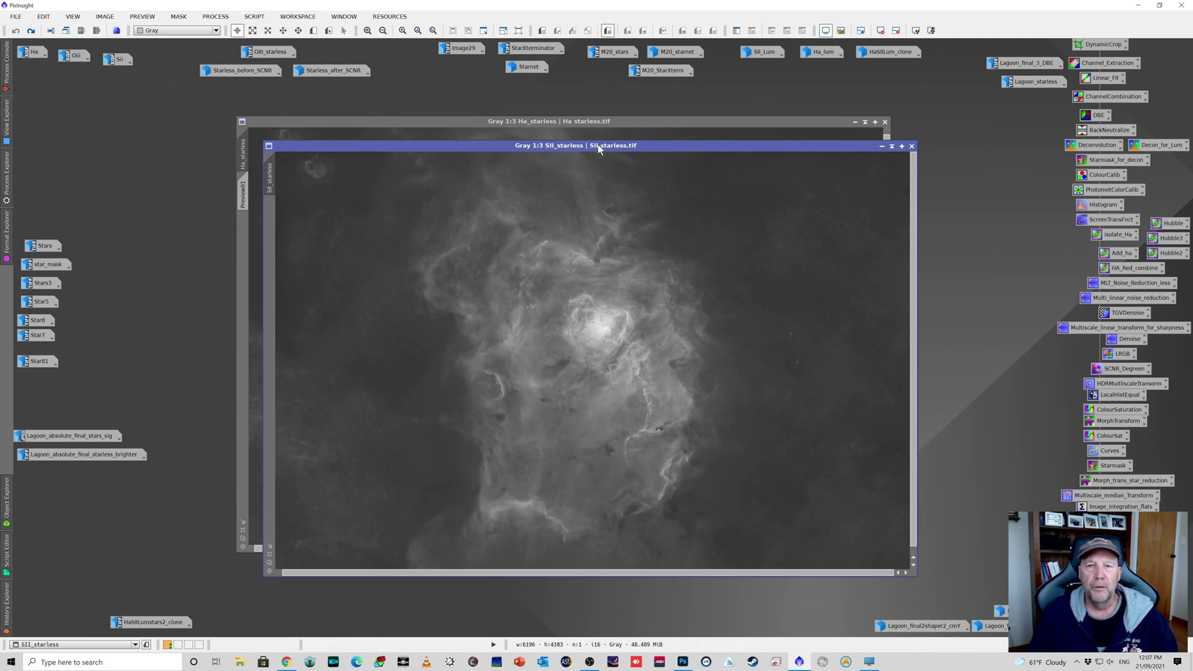
left_click_drag(597, 144, 508, 176)
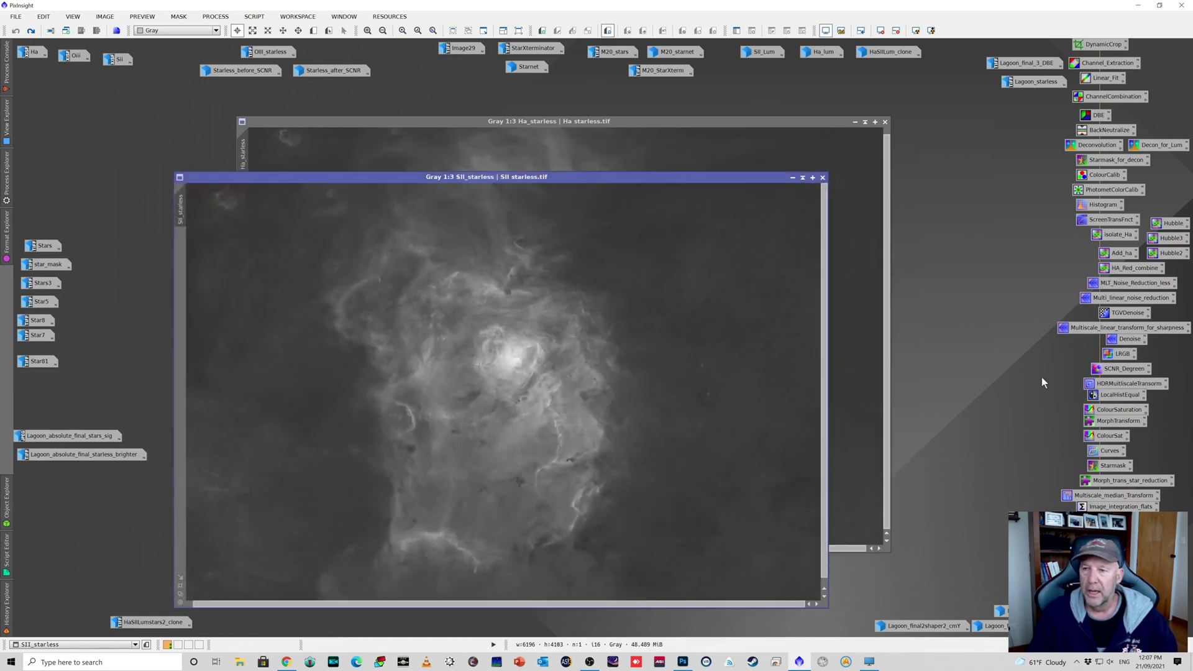
Set HDRMultiscaleTransform to 7 layers, To lightness and Lightness mask, and redo it on SII_starless
double_click(1113, 385)
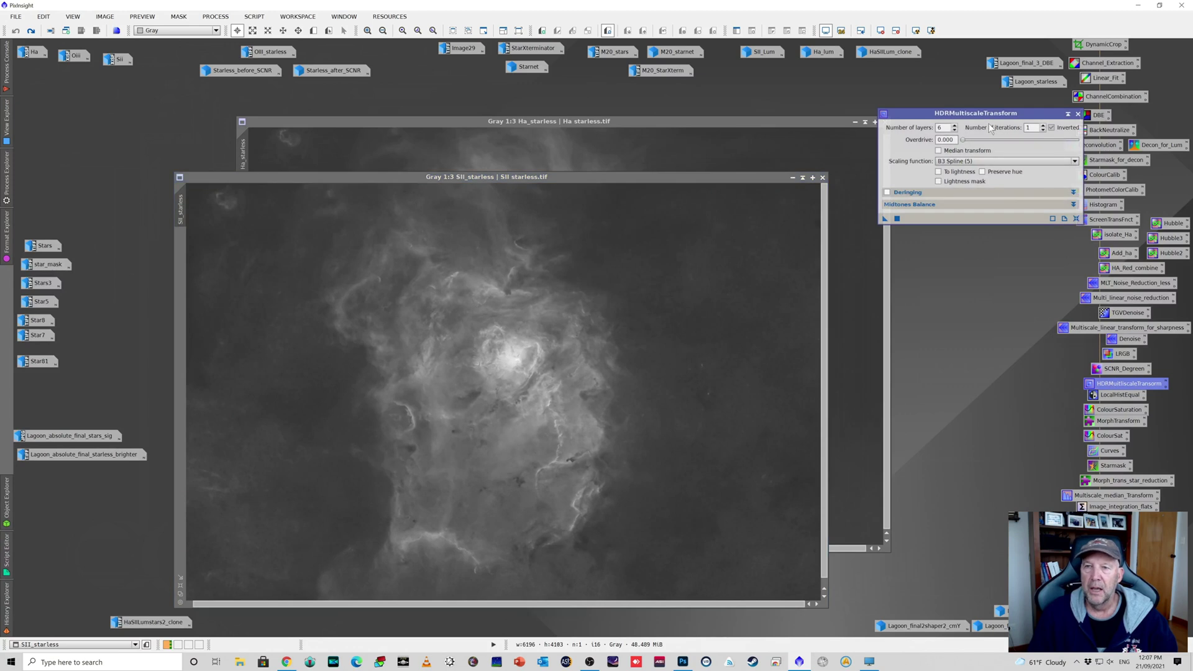
left_click_drag(1001, 114, 1001, 170)
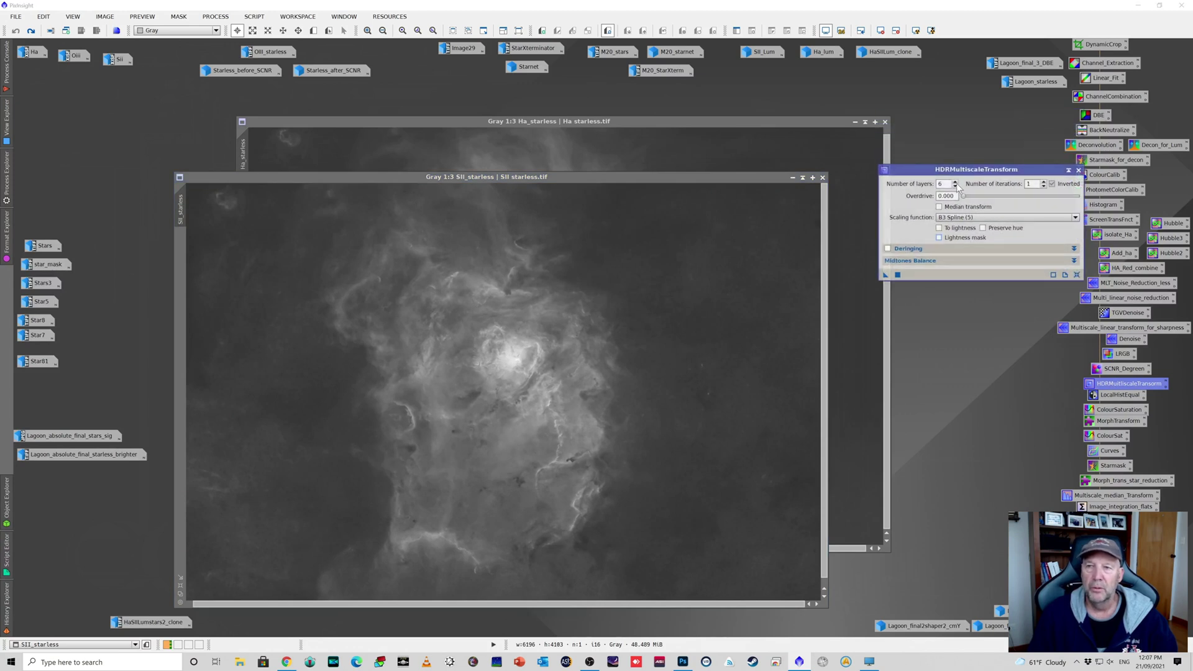
left_click(939, 228)
left_click(940, 237)
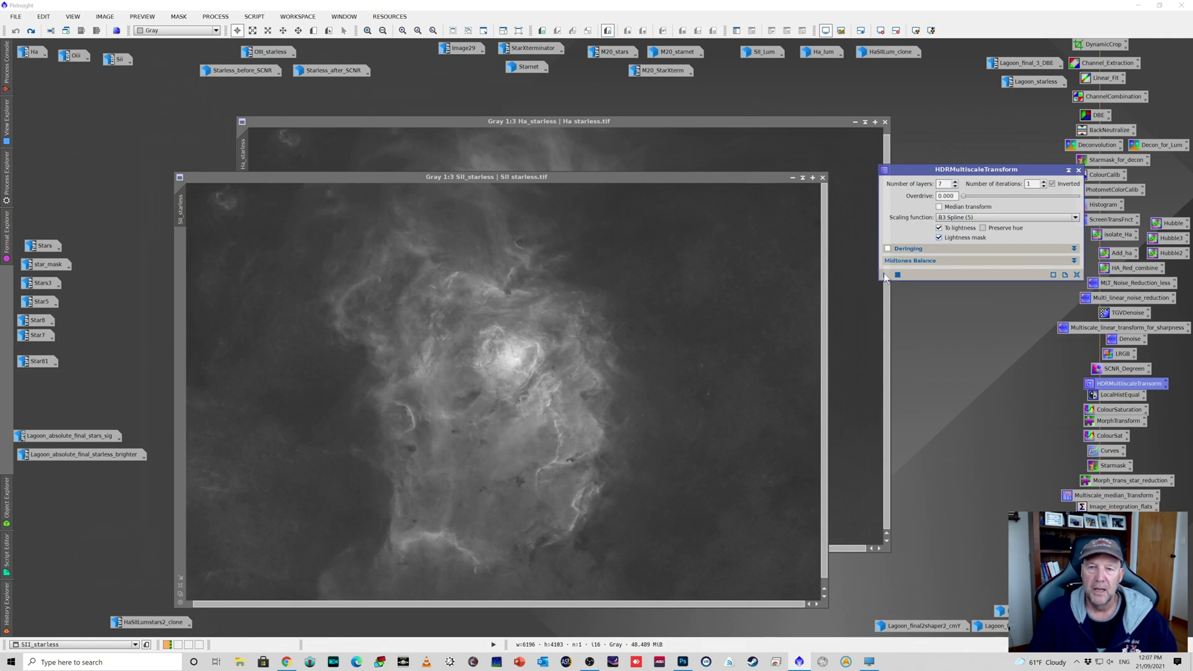
left_click(31, 30)
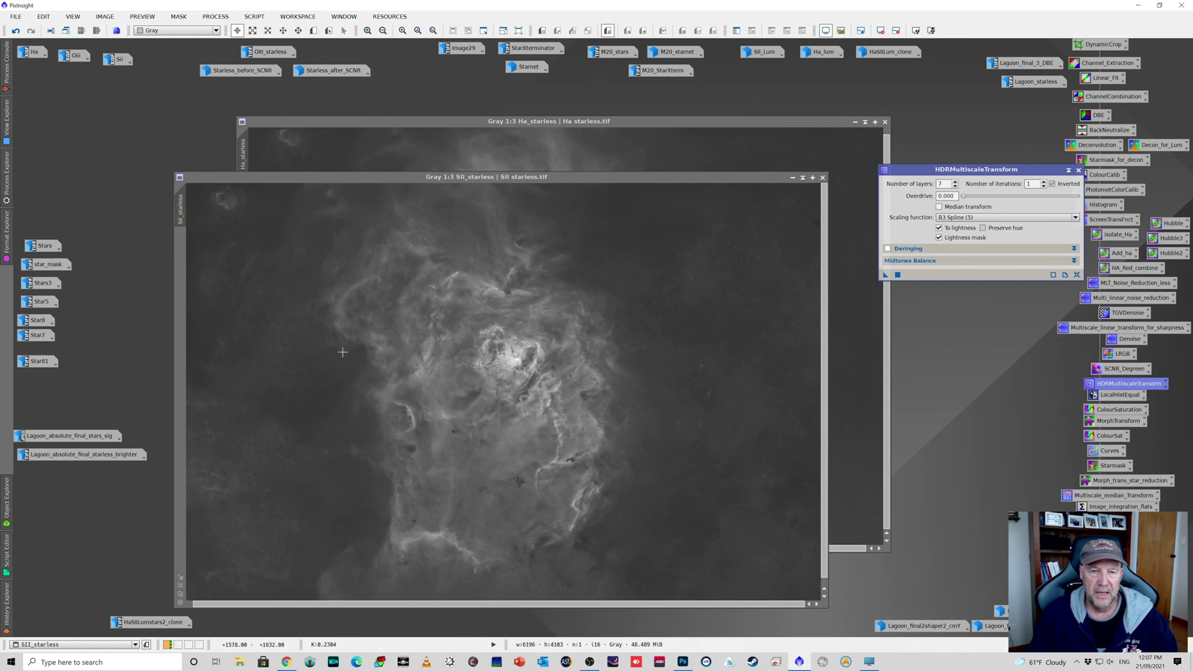
scroll(431, 352, "up", 1)
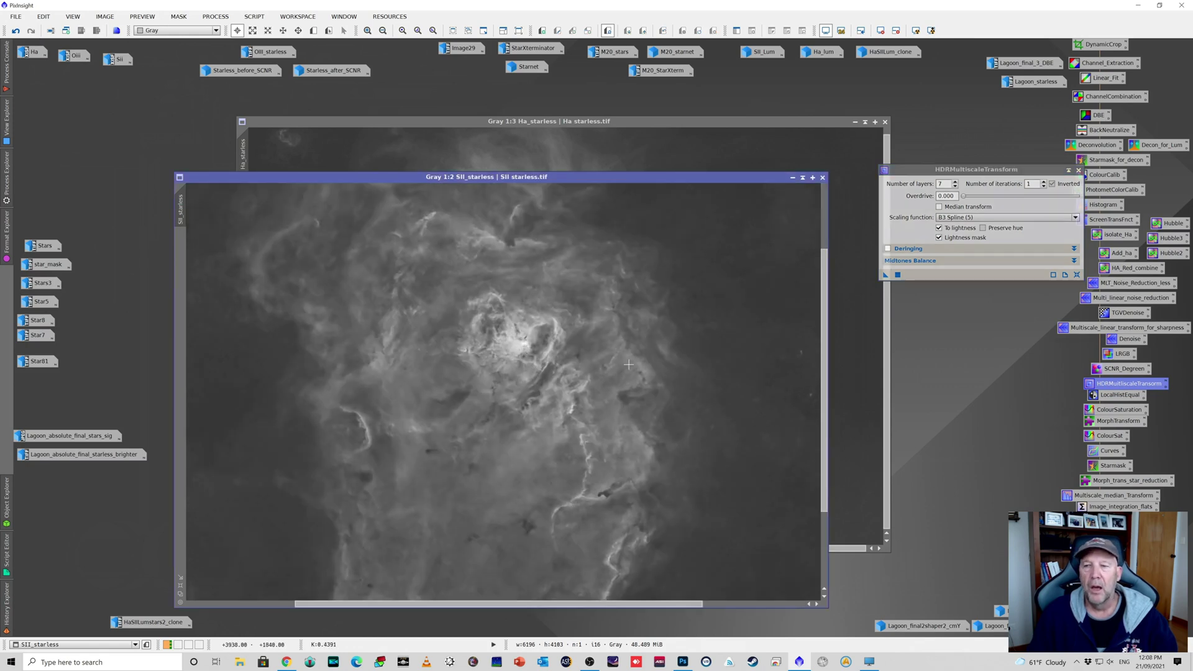
Place the LocalHistogramEqualization settings beside HDRMultiscaleTransform and minimize SII_starless
double_click(1126, 394)
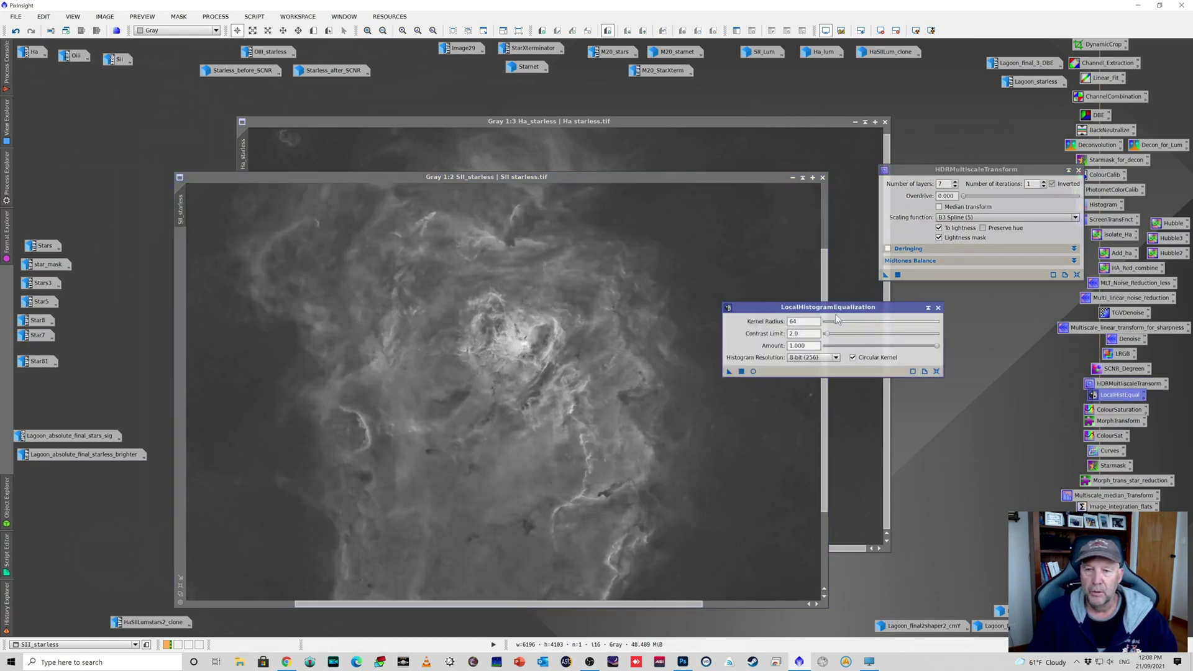
left_click_drag(842, 313, 982, 287)
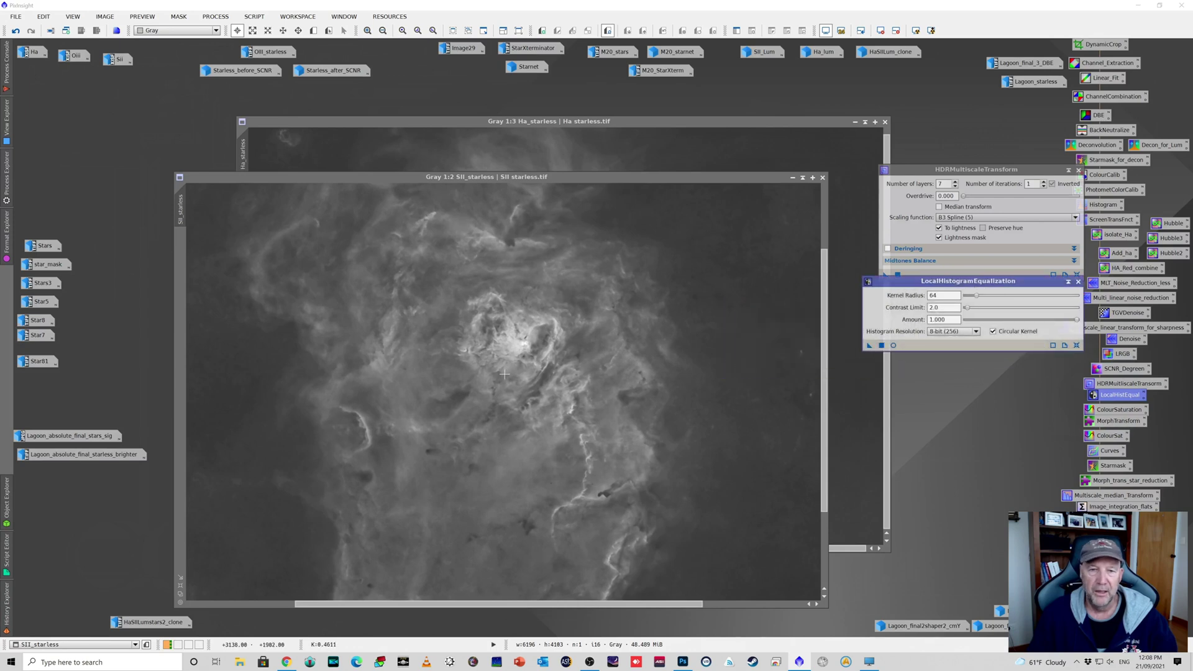
left_click(792, 178)
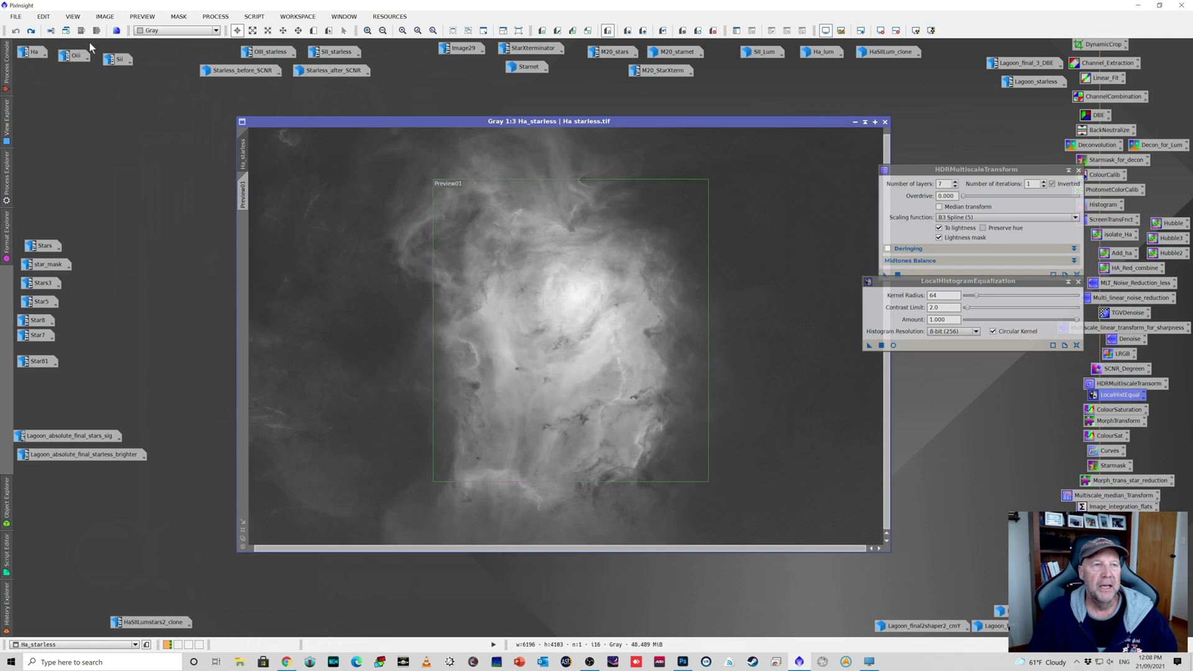
Redo the processing on Ha_starless, zoom in to inspect it, then minimize it
left_click(31, 31)
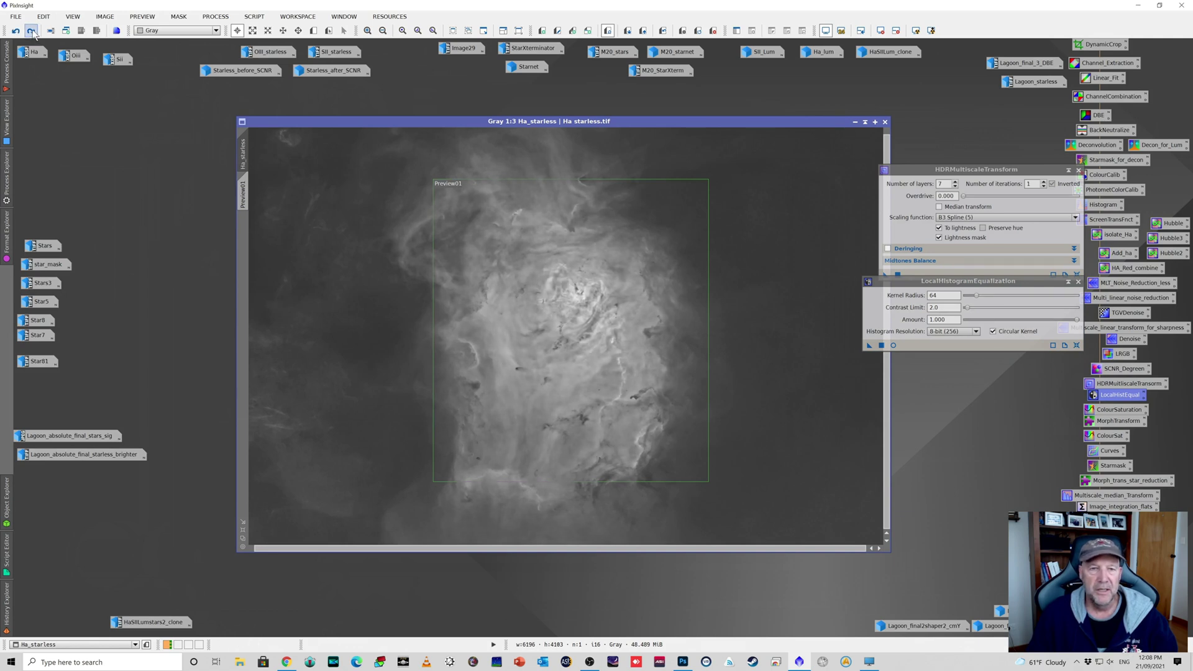
left_click(31, 31)
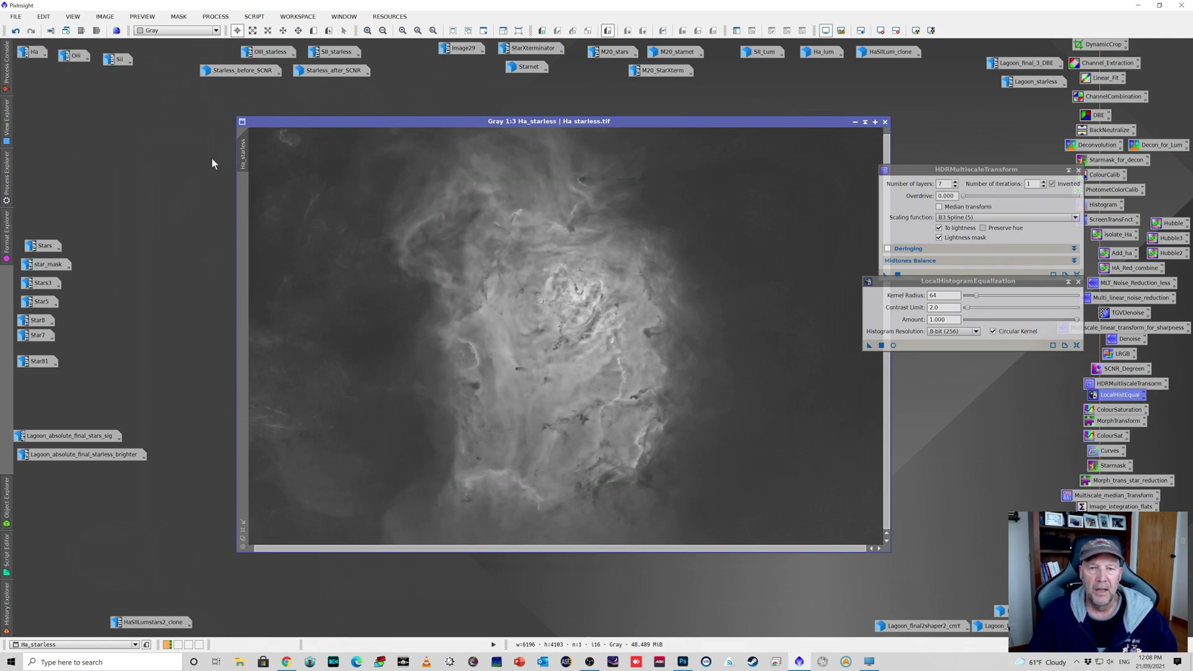
scroll(570, 237, "up", 1)
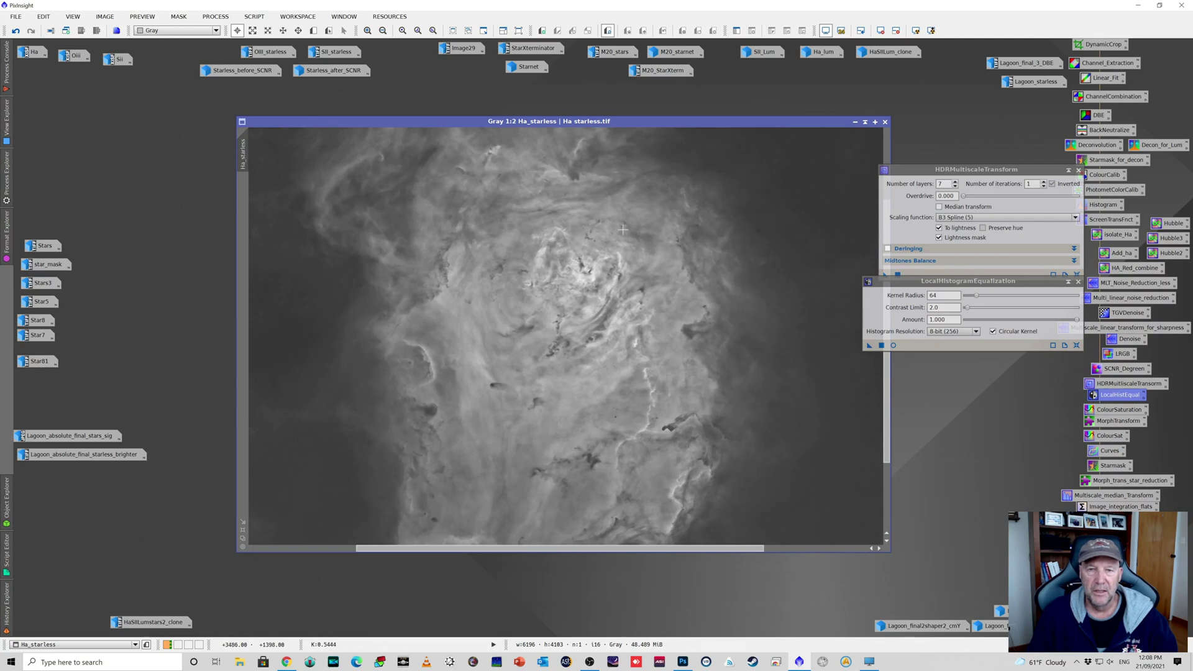
scroll(592, 266, "up", 1)
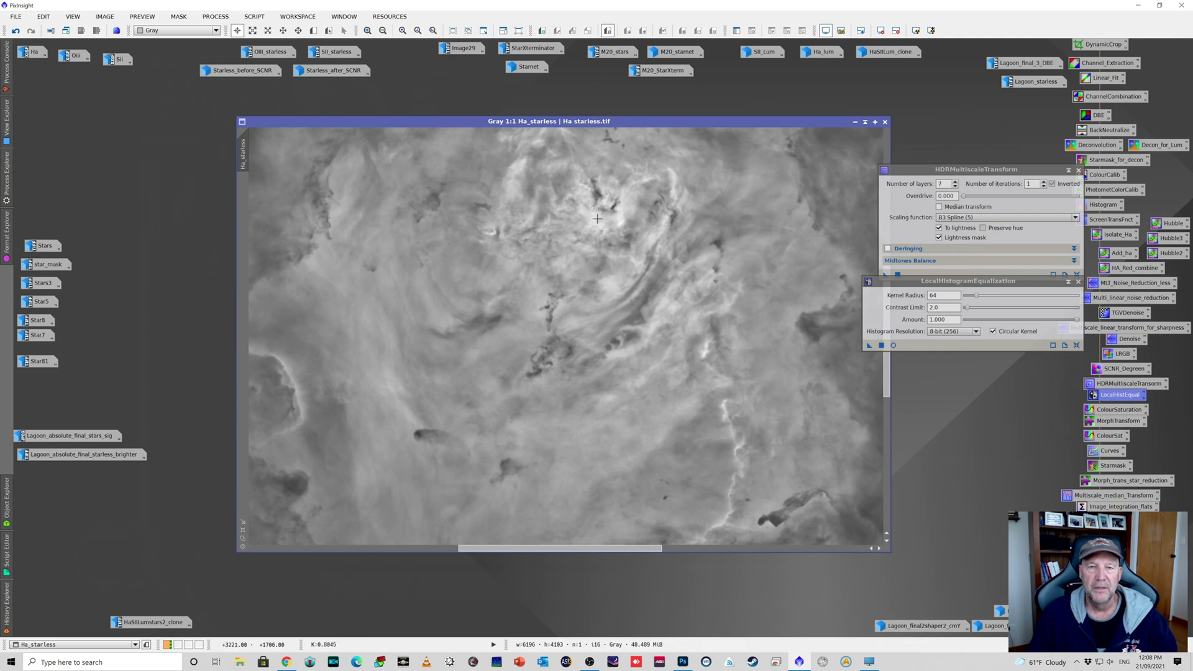
scroll(596, 224, "down", 1)
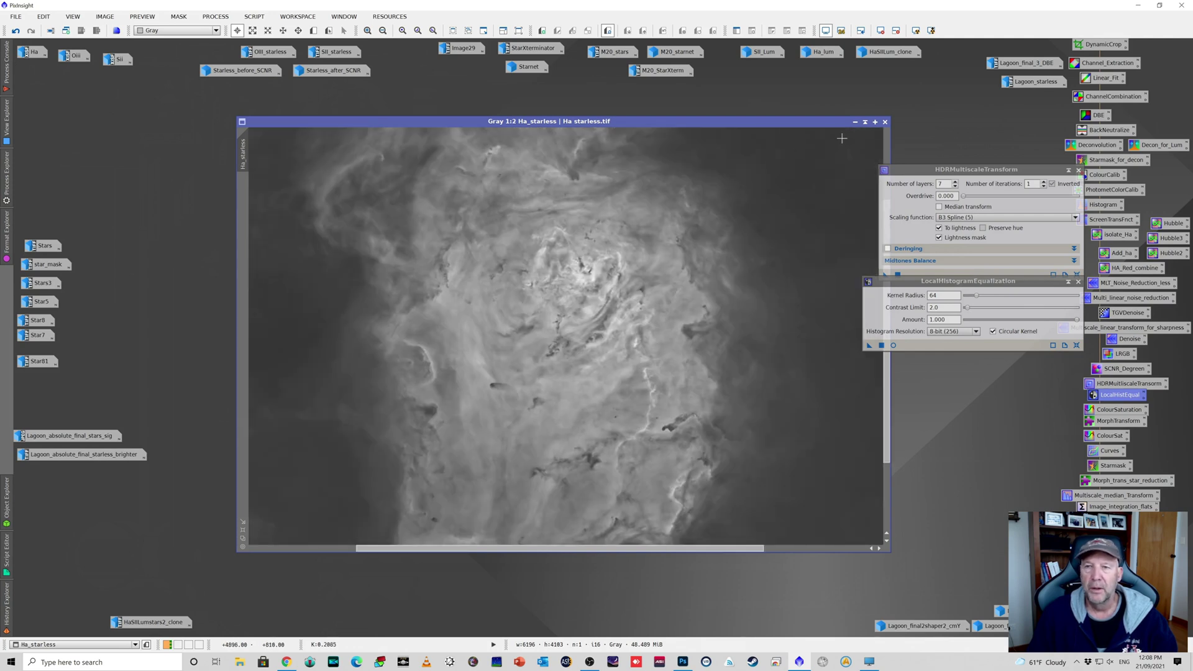
left_click(855, 121)
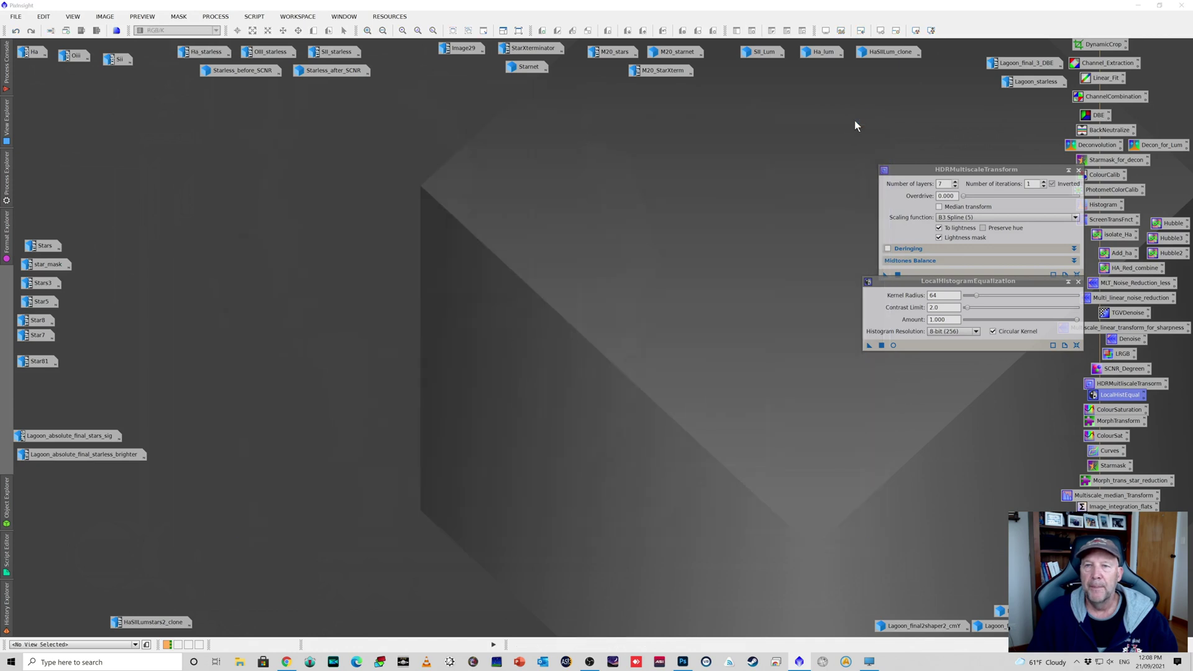
View and minimize HaSIILum_clone, then close the HDRMultiscaleTransform settings
double_click(884, 52)
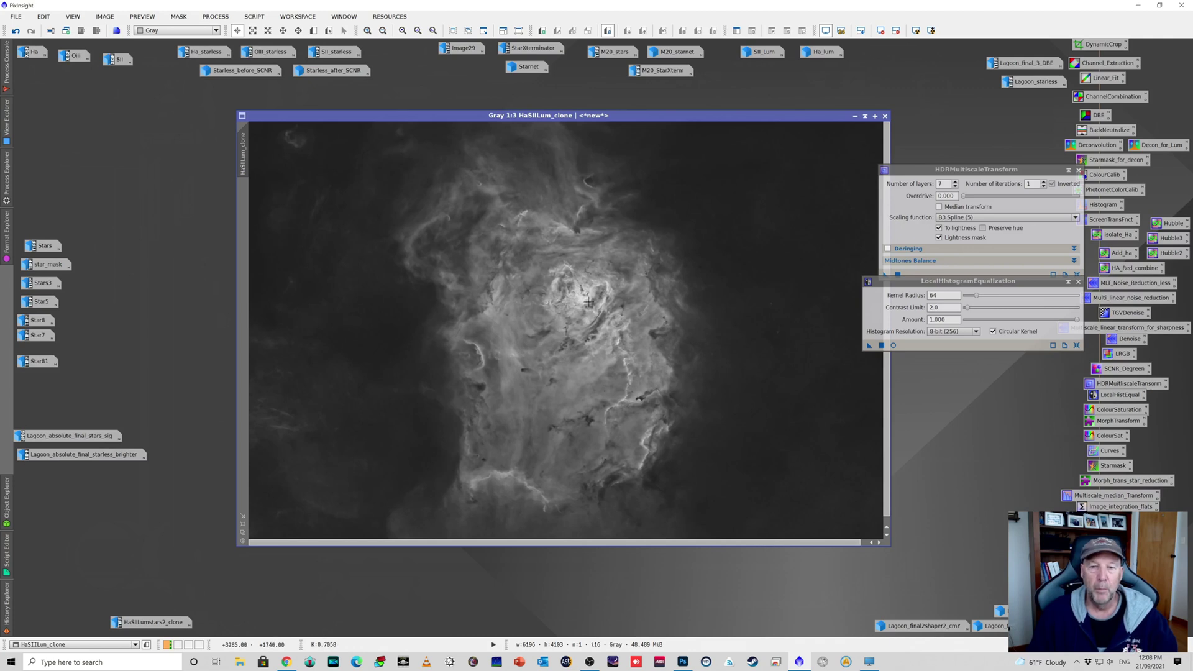
left_click(855, 118)
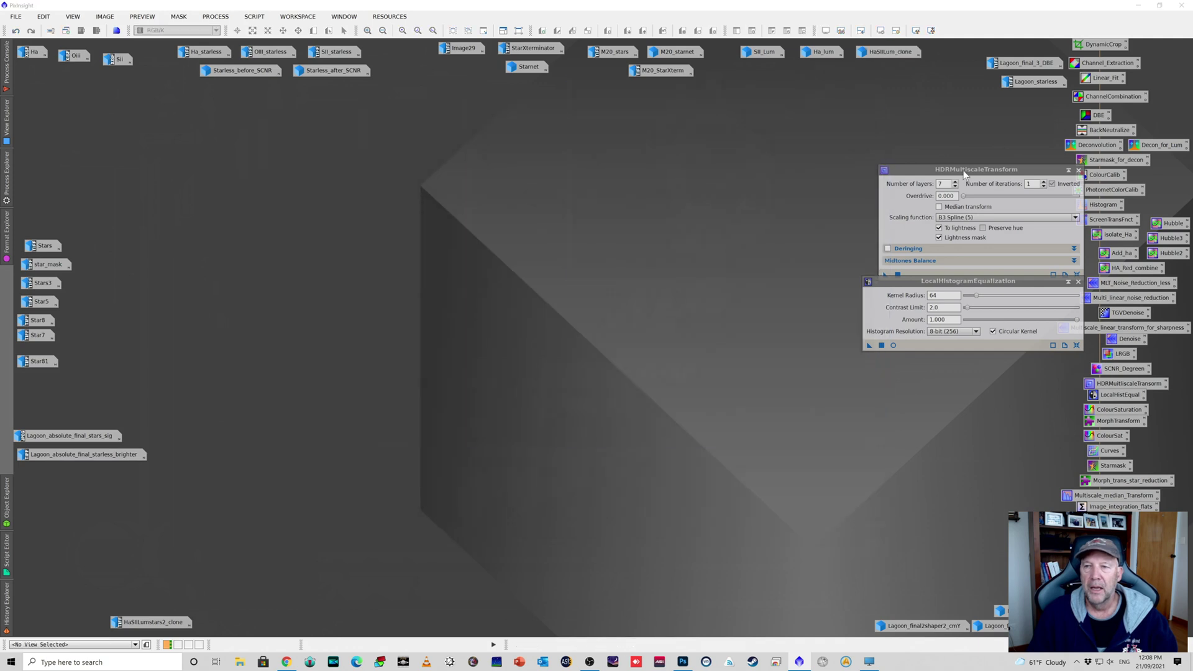
left_click_drag(1078, 168, 998, 166)
left_click(999, 165)
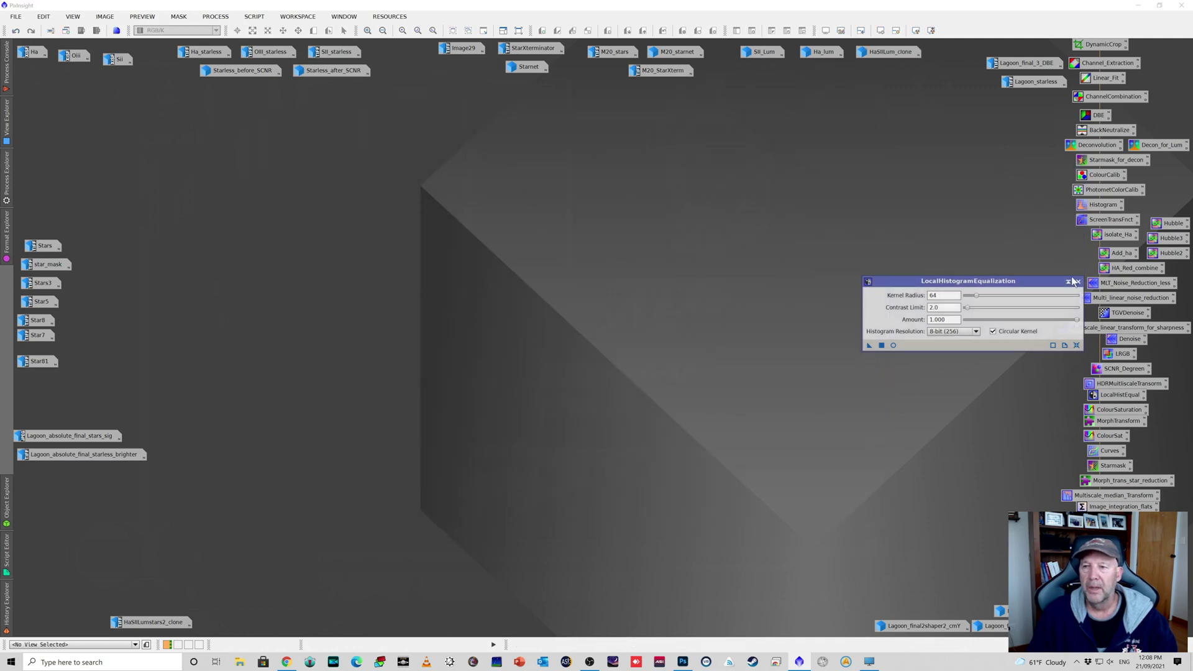
Close LocalHistogramEqualization, zoom around Lagoon_starless to inspect it, then iconize it
left_click(1078, 282)
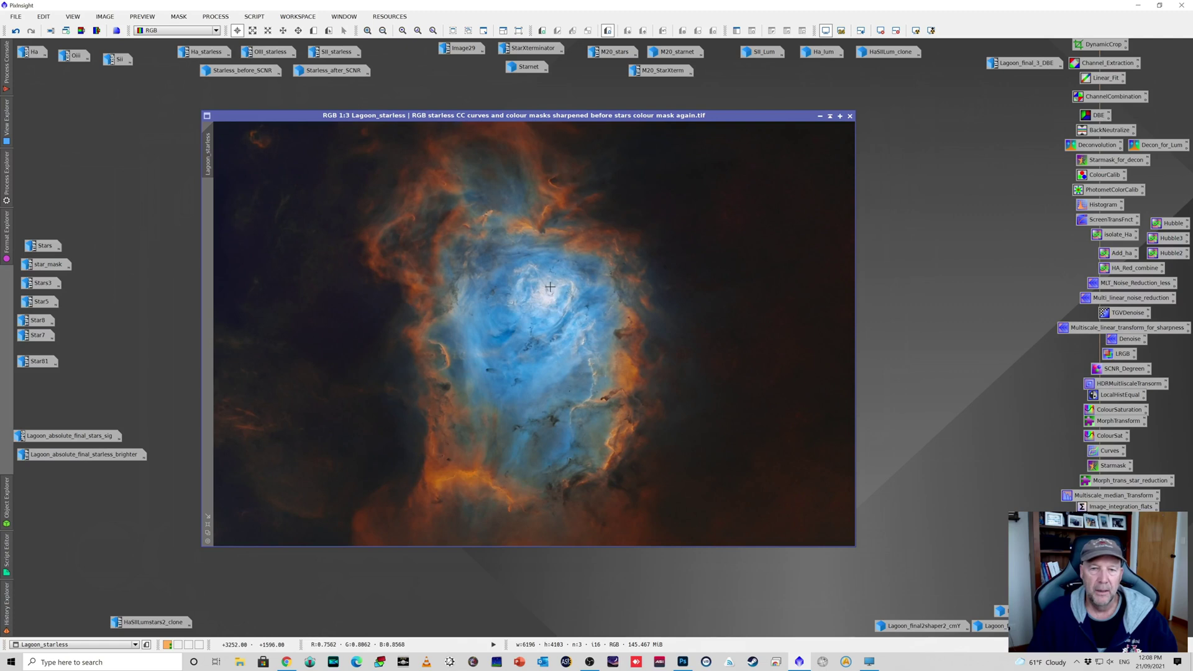
scroll(550, 286, "up", 2)
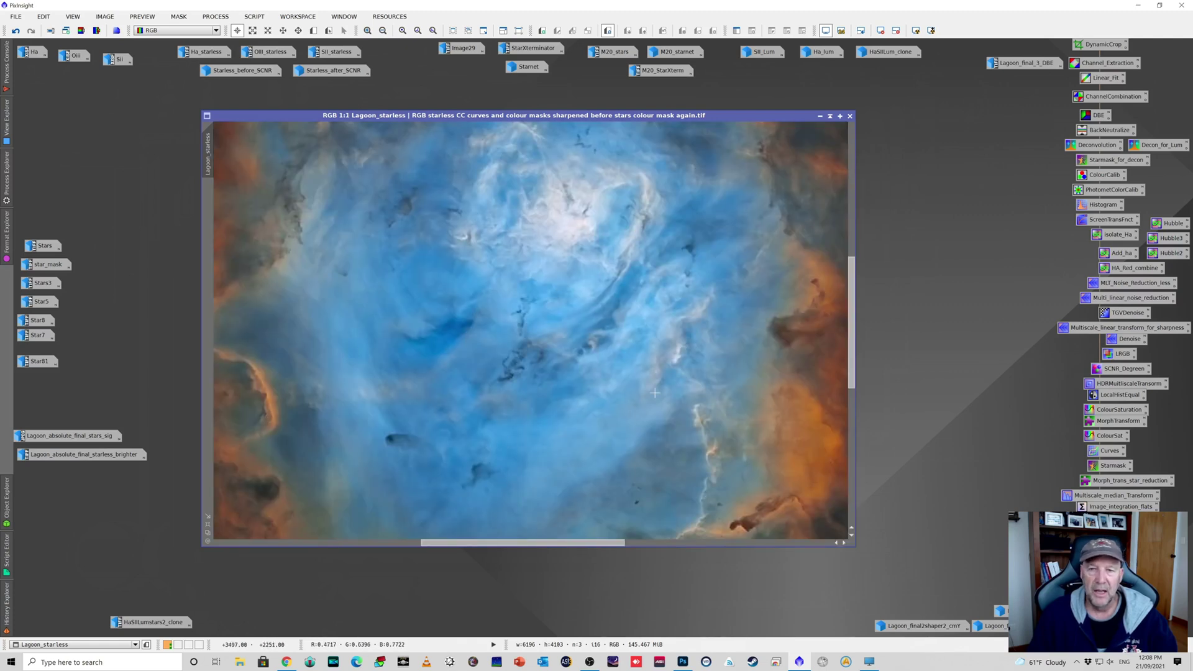
scroll(677, 410, "down", 1)
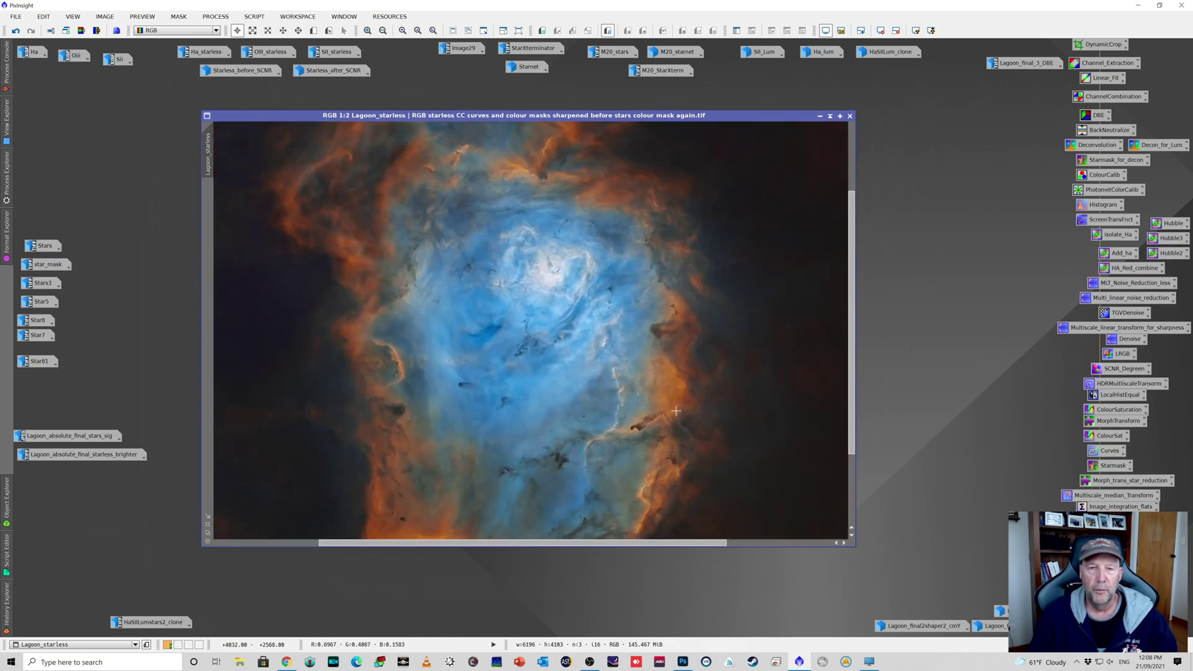
scroll(664, 393, "down", 1)
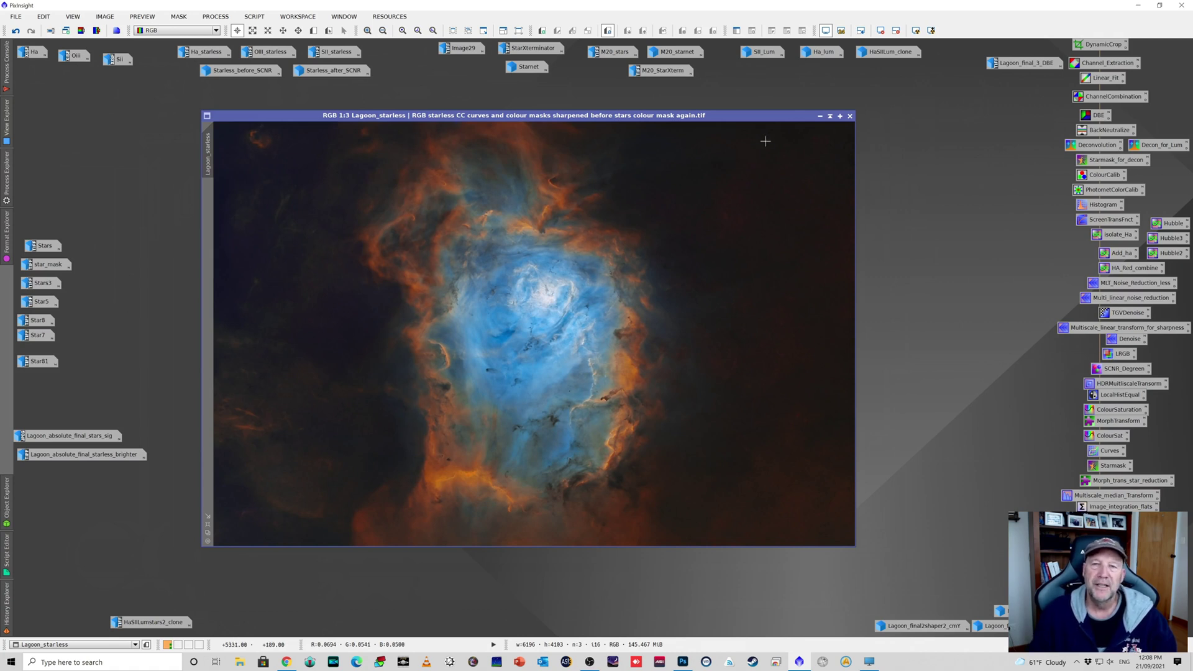
left_click(821, 116)
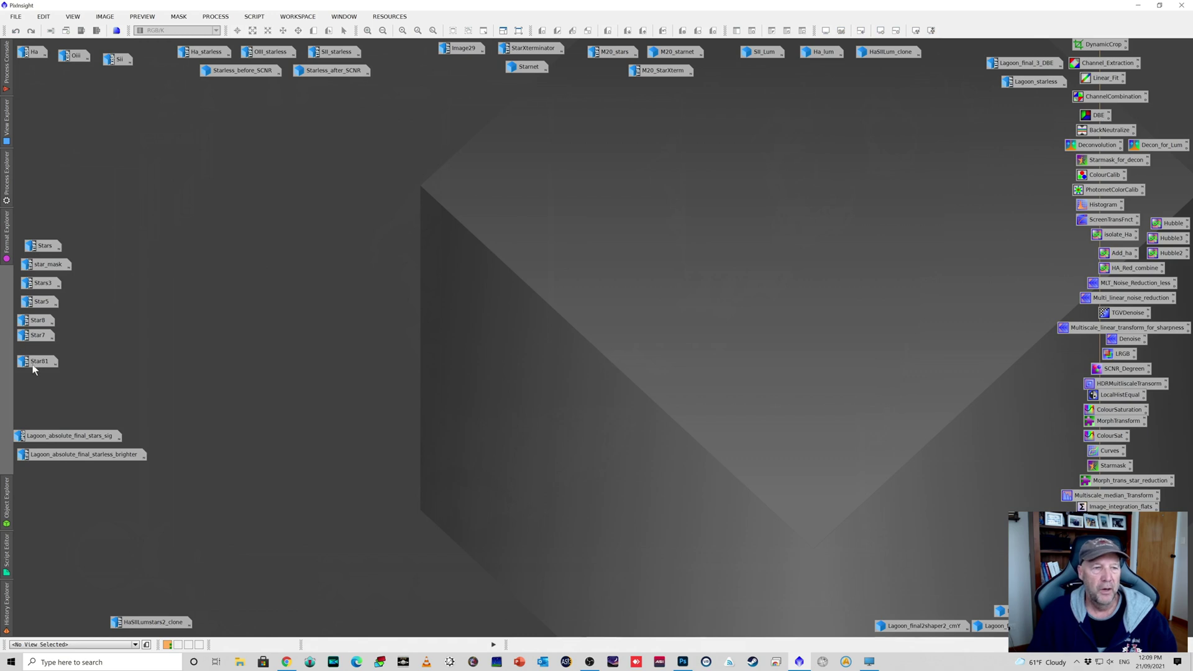
View the star-only Star5 image, iconize it, and open Lagoon_final_3_DBE
double_click(48, 303)
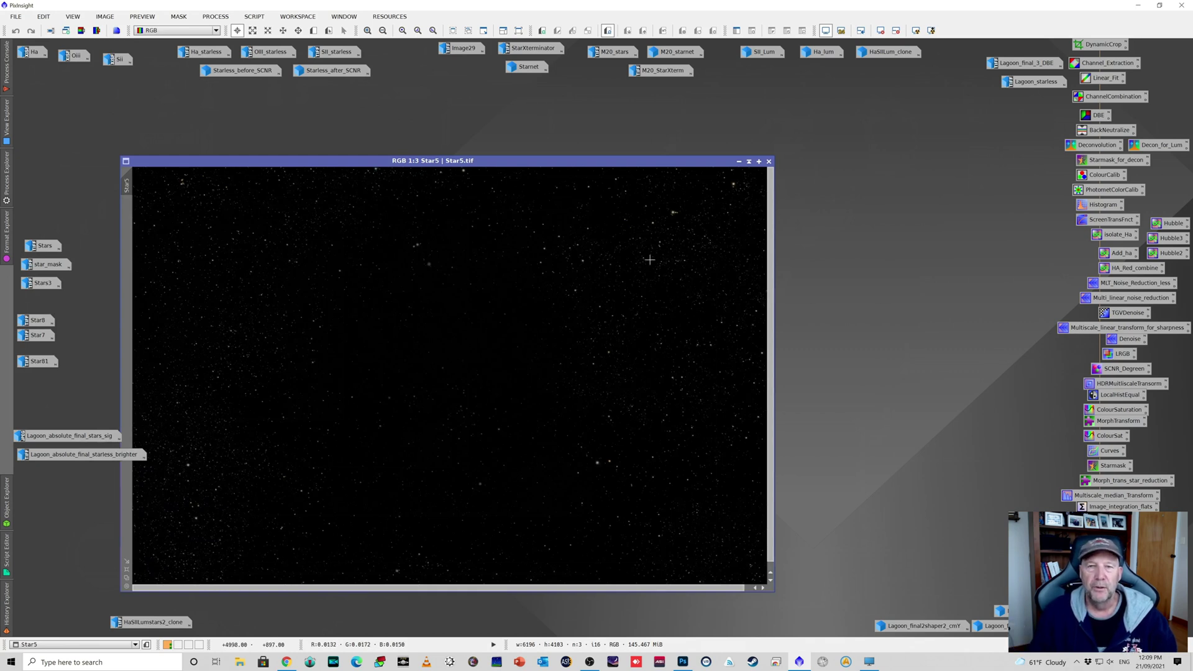
left_click(739, 162)
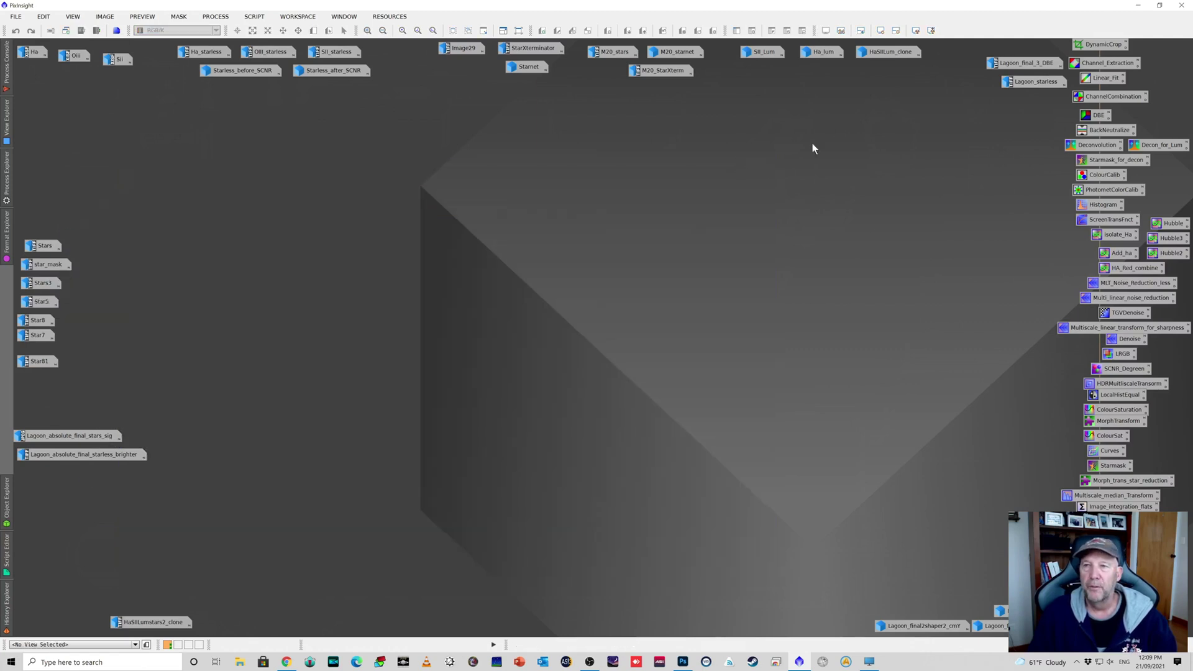
double_click(1016, 63)
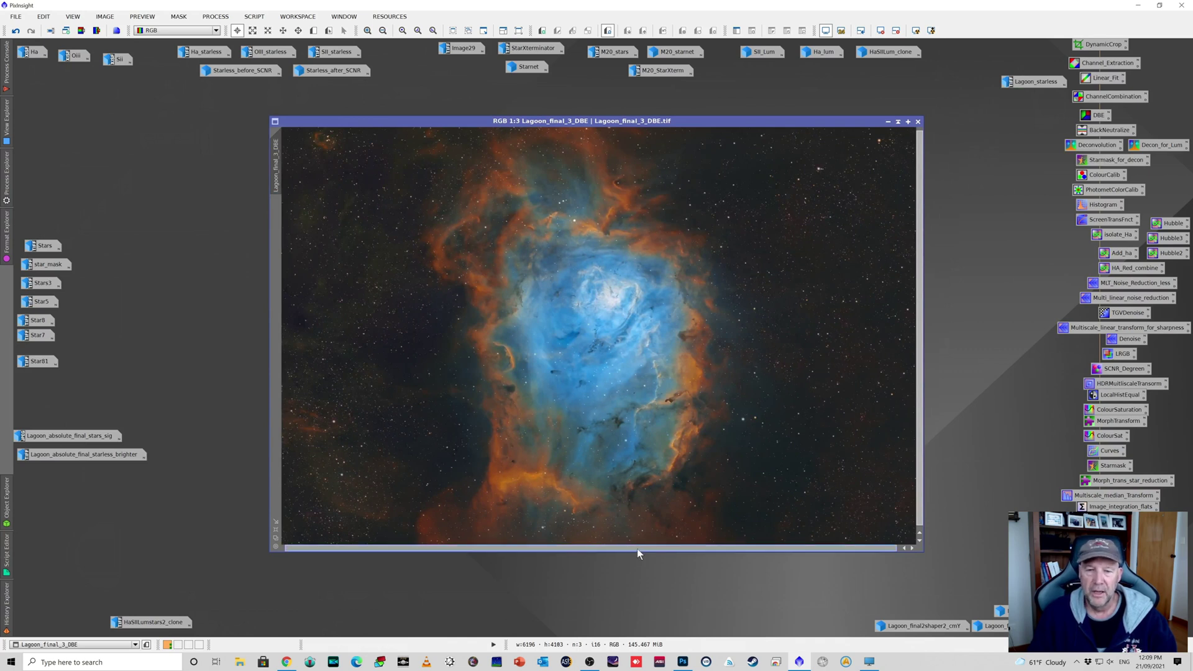
scroll(636, 337, "up", 3)
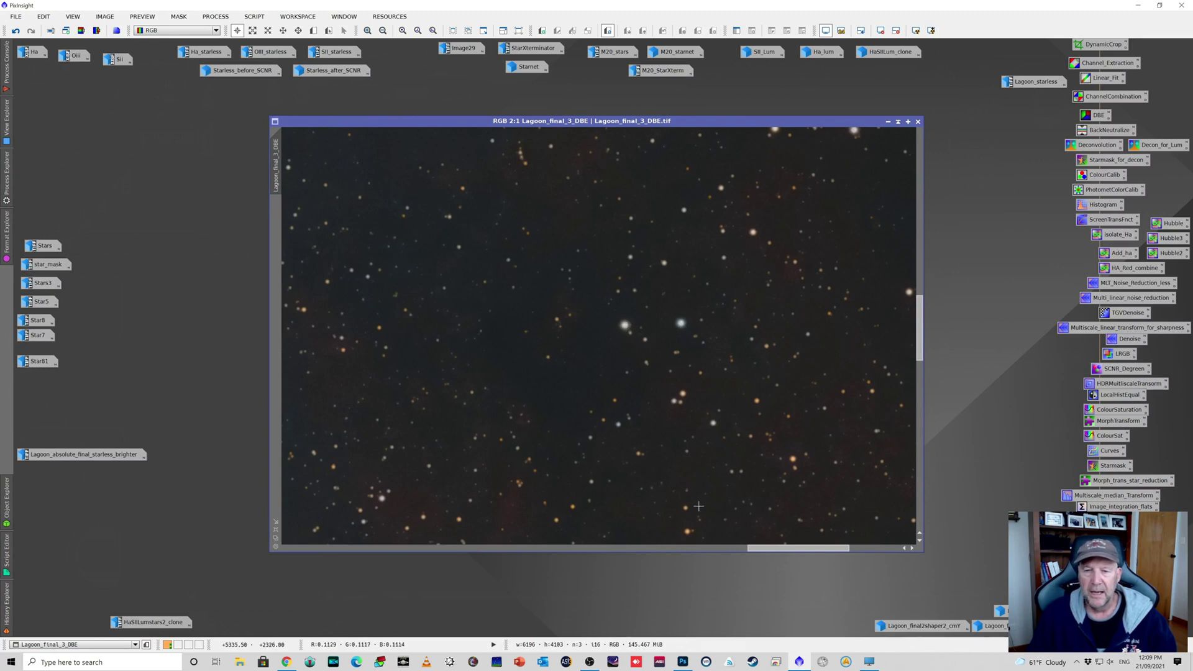
left_click_drag(765, 549, 544, 532)
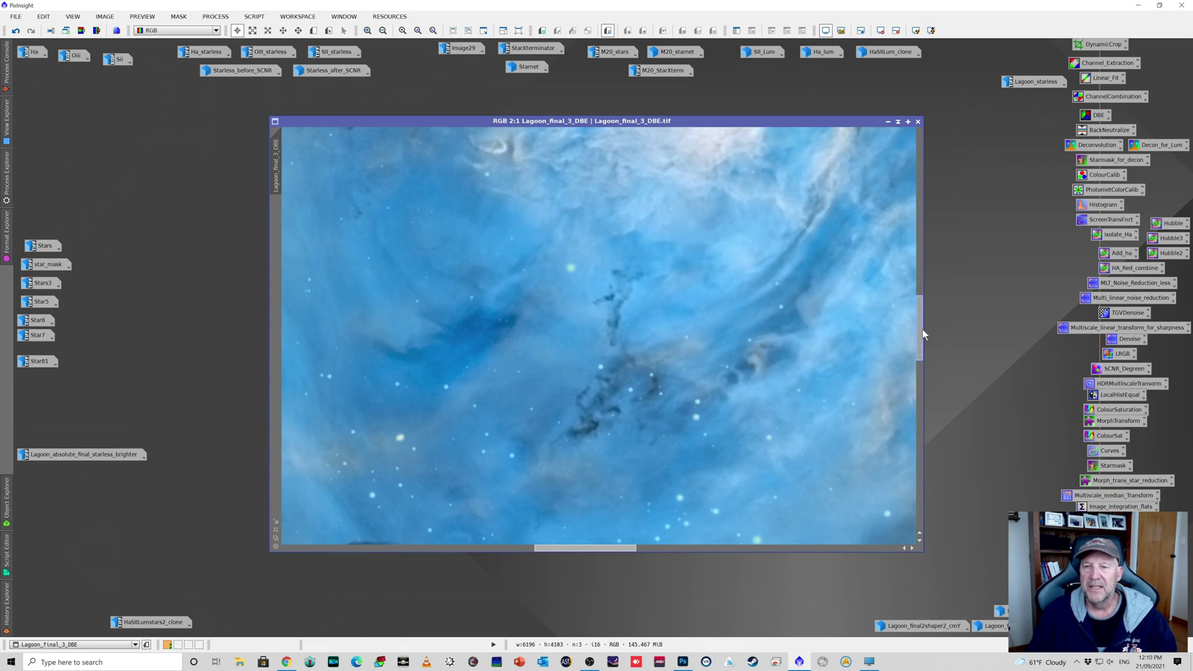
scroll(807, 371, "down", 3)
scroll(670, 389, "down", 5)
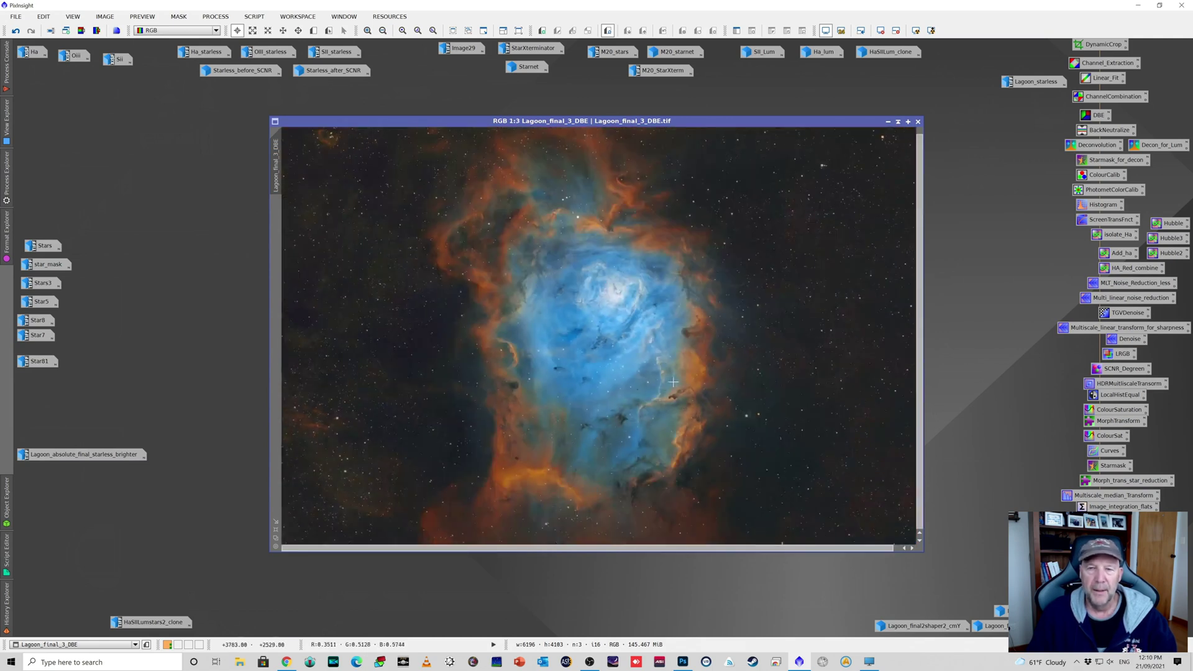
scroll(671, 385, "up", 5)
scroll(672, 382, "up", 1)
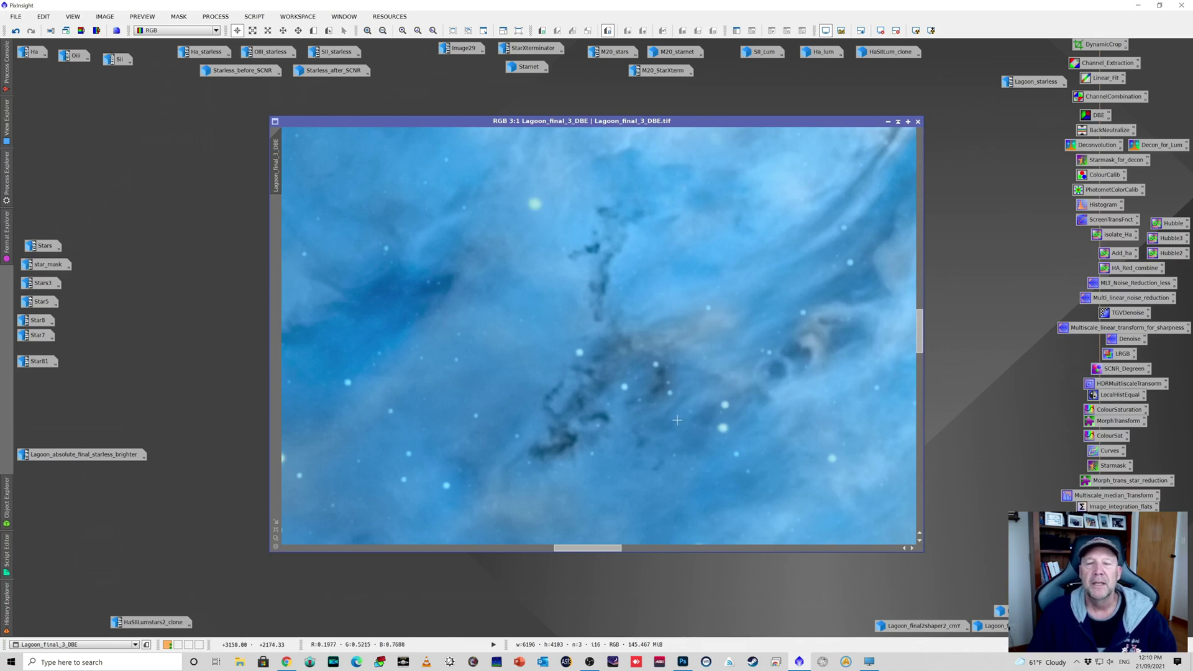
scroll(677, 419, "down", 4)
scroll(681, 410, "down", 1)
scroll(683, 406, "up", 1)
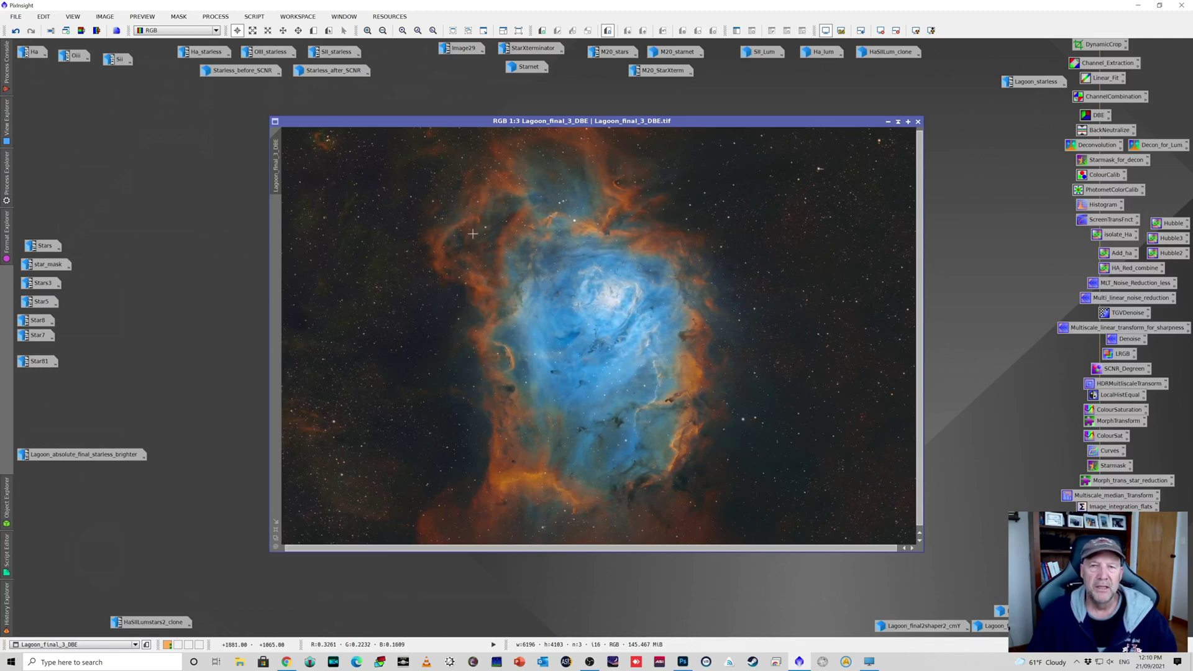
Open HaSIILumstars2_clone briefly for comparison, then minimize it back to an icon
left_click(159, 621)
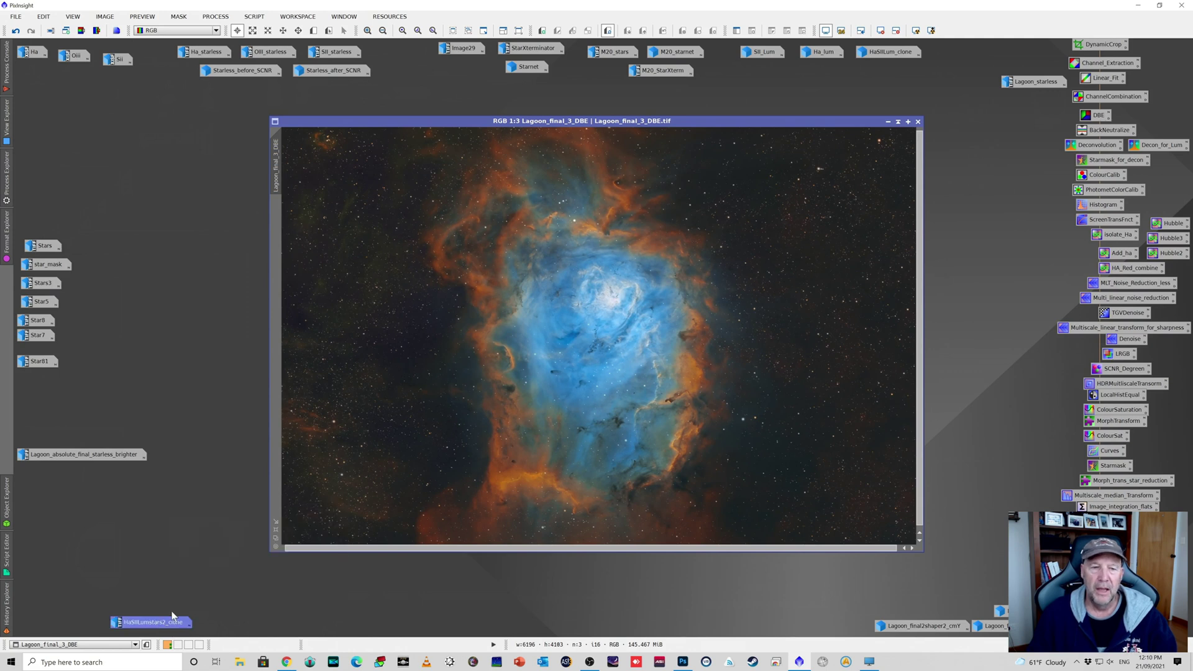
double_click(169, 621)
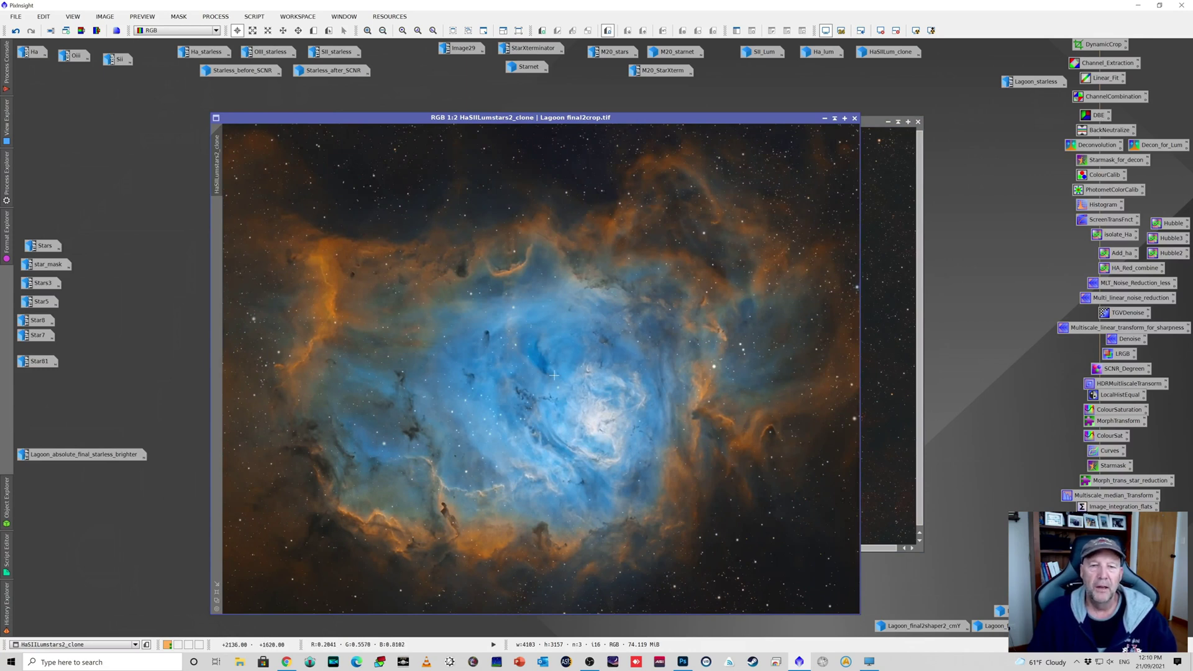
left_click(824, 117)
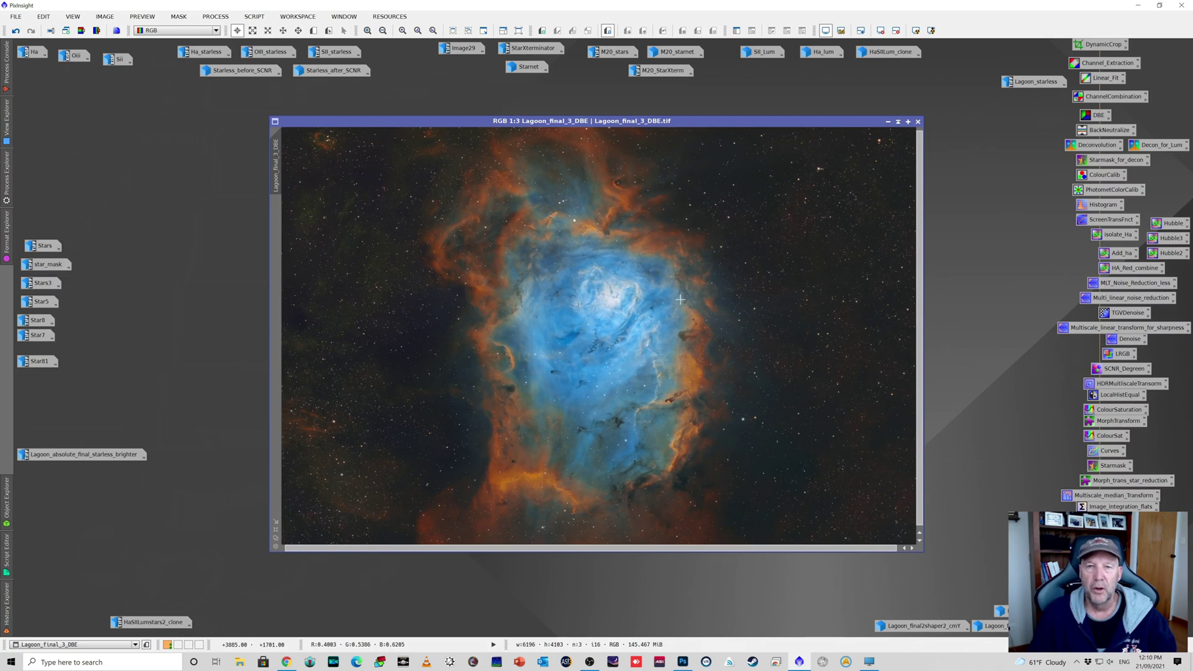
Minimize Lagoon_final_3_DBE and reopen Image29, the combined colour Lagoon with stars
left_click(888, 123)
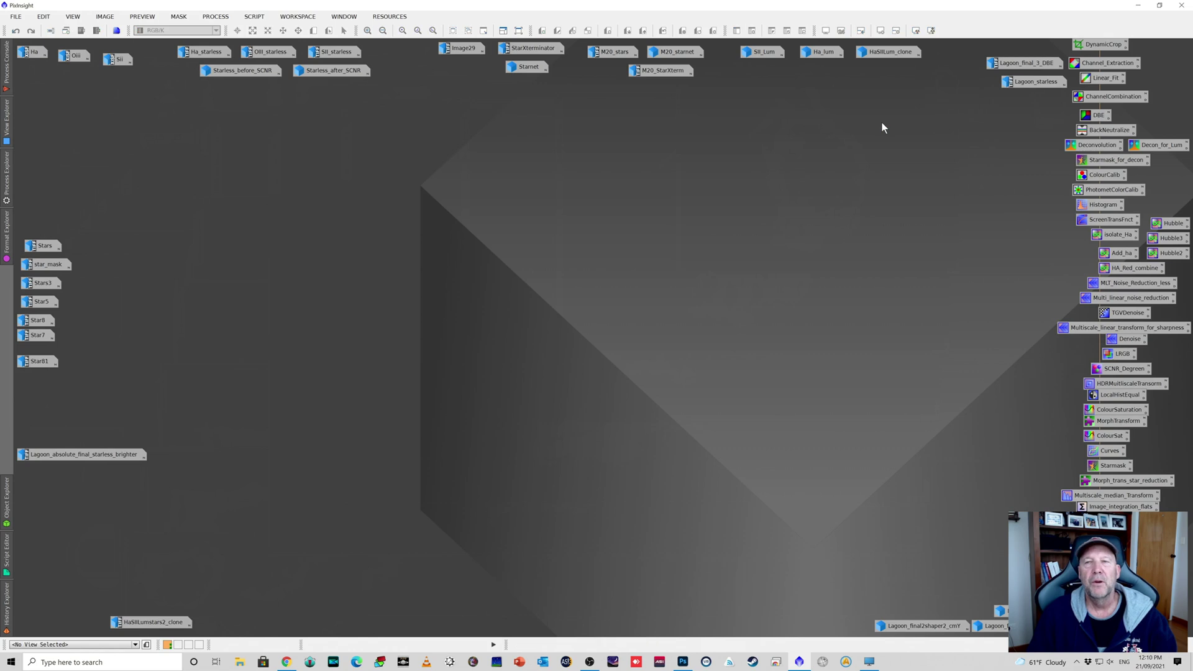
double_click(466, 49)
scroll(599, 290, "up", 1)
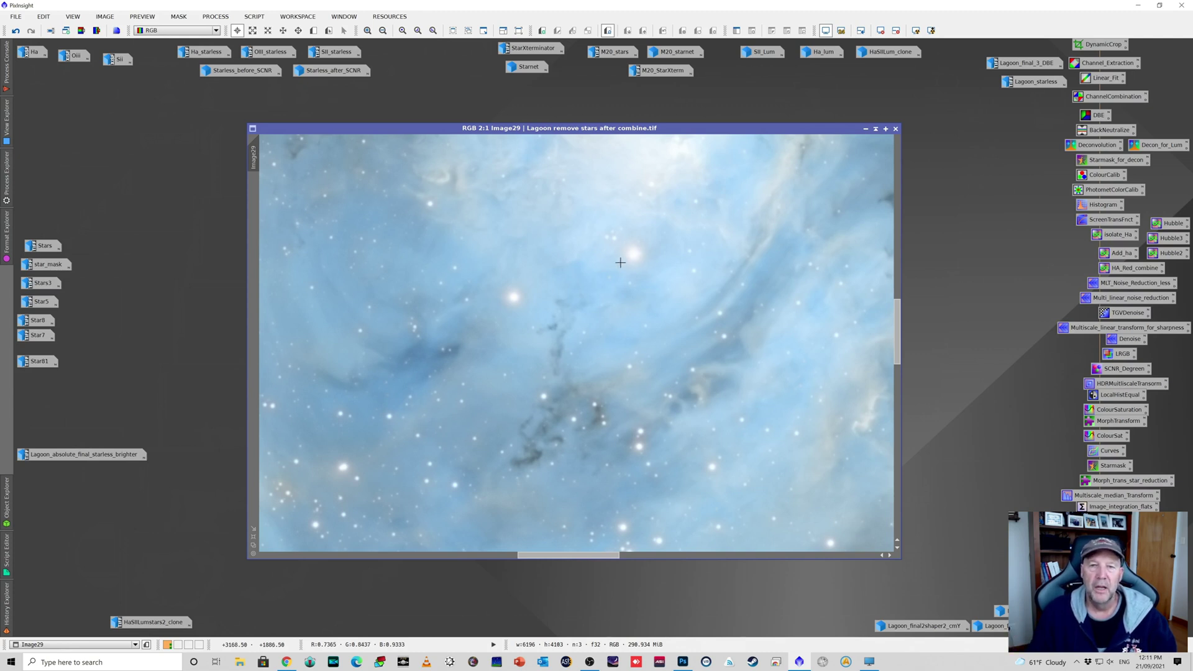
Zoom in and out on Image29's nebula, then collapse Image29 to an icon
scroll(640, 258, "down", 1)
scroll(642, 259, "down", 1)
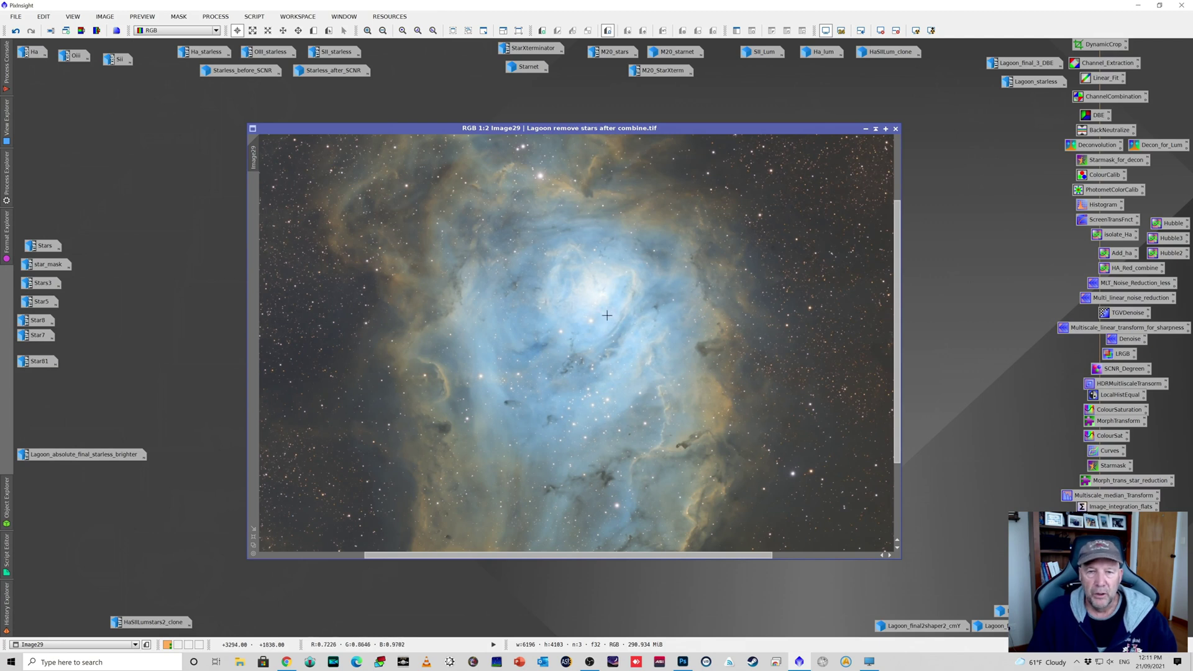
scroll(606, 315, "up", 1)
scroll(605, 295, "up", 1)
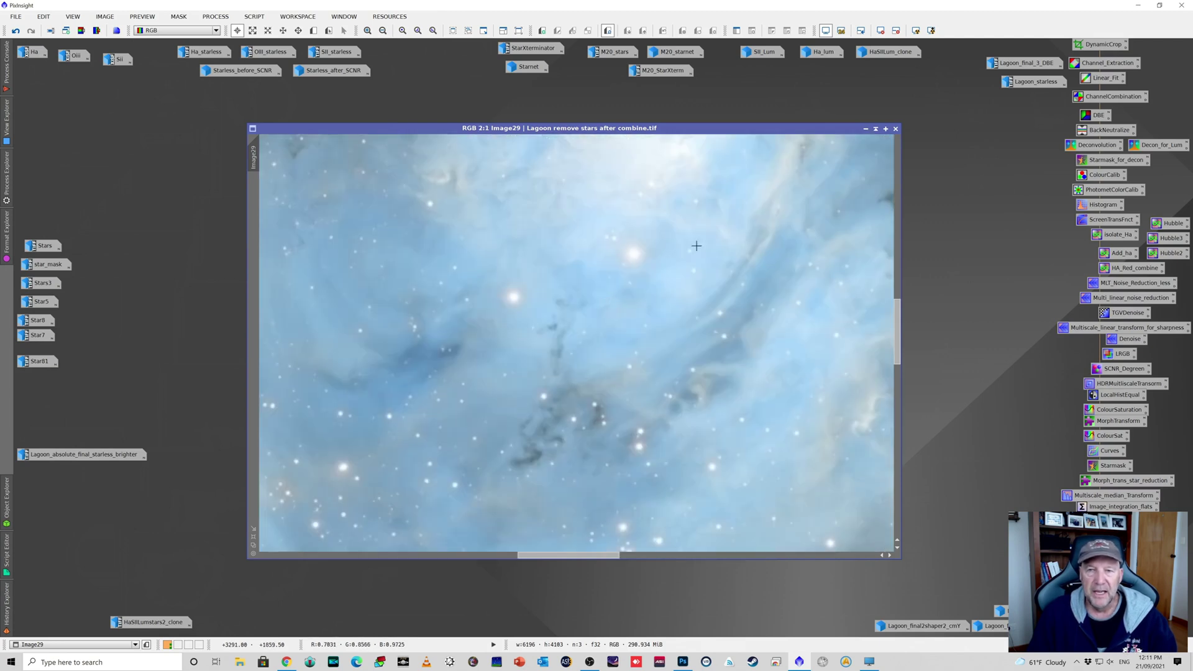
left_click(866, 128)
Open the Starnet starless Lagoon image, zoom and pan to inspect it, then minimize it
double_click(537, 67)
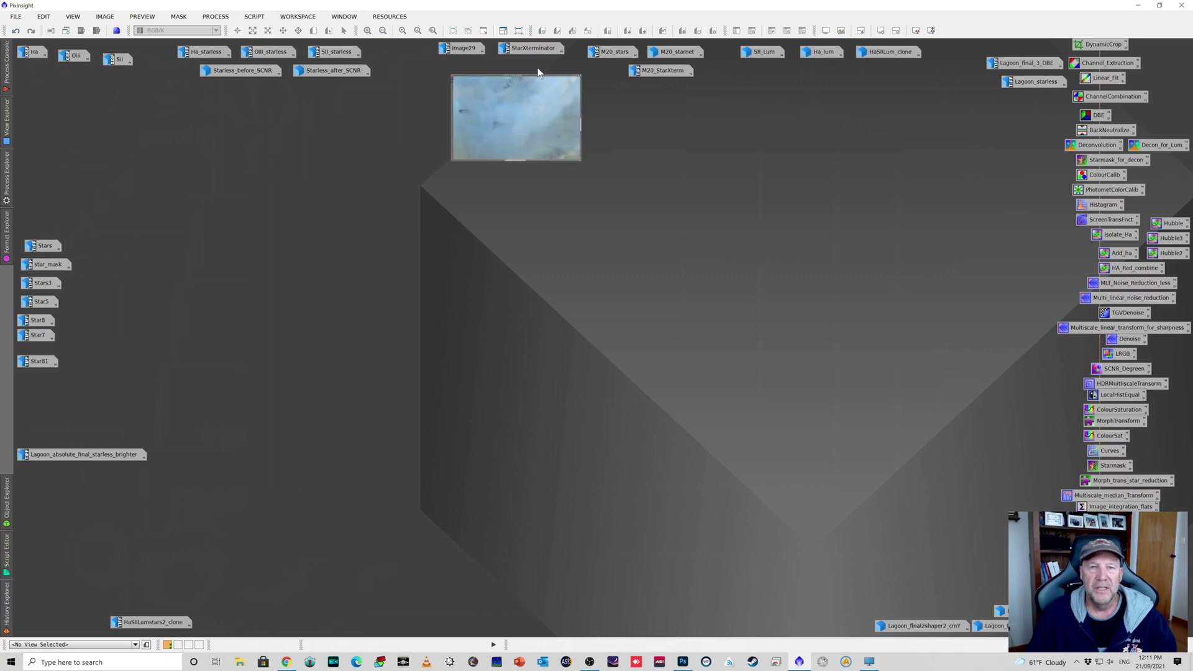
scroll(624, 211, "down", 1)
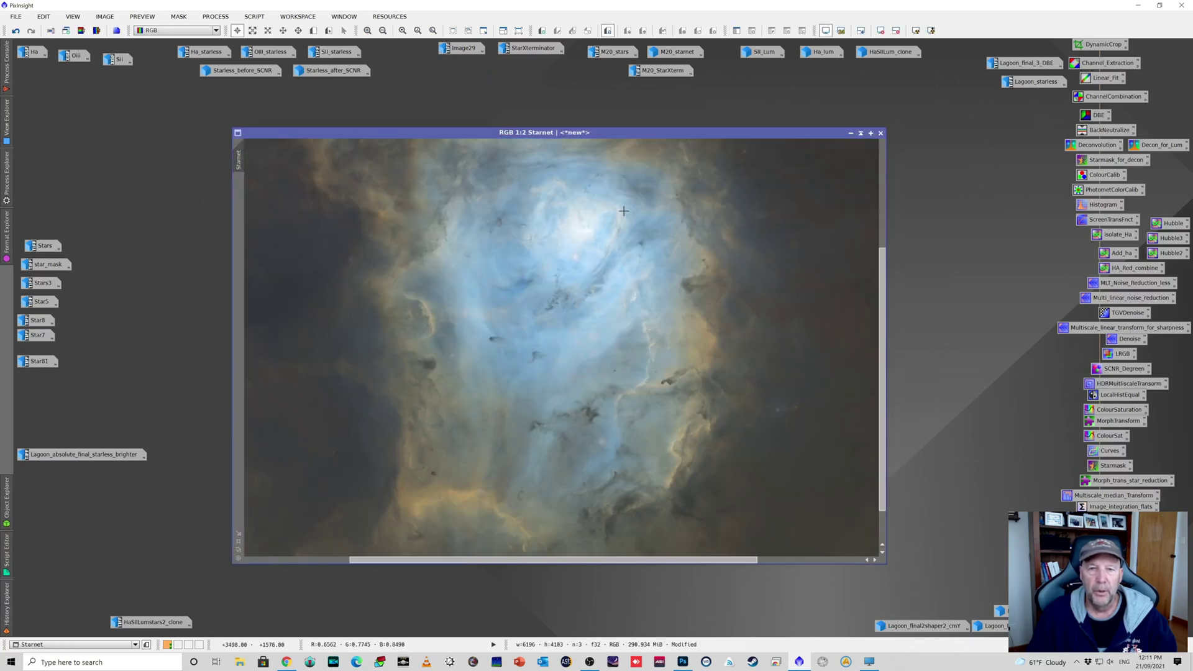
scroll(624, 210, "up", 1)
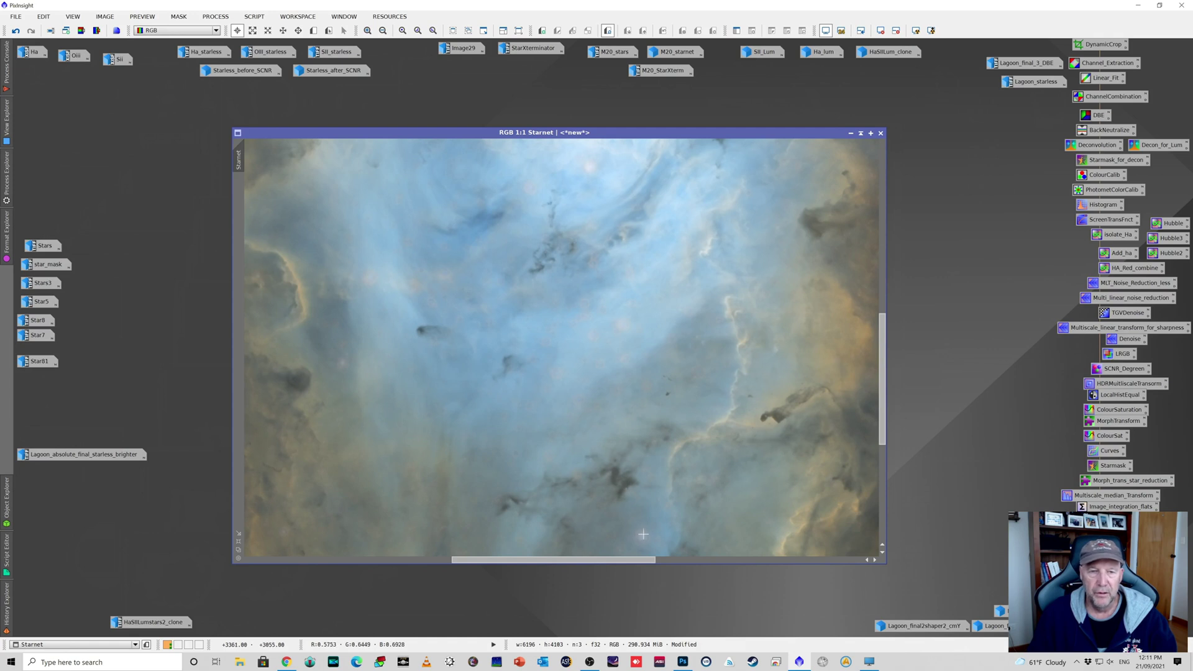
scroll(550, 315, "up", 1)
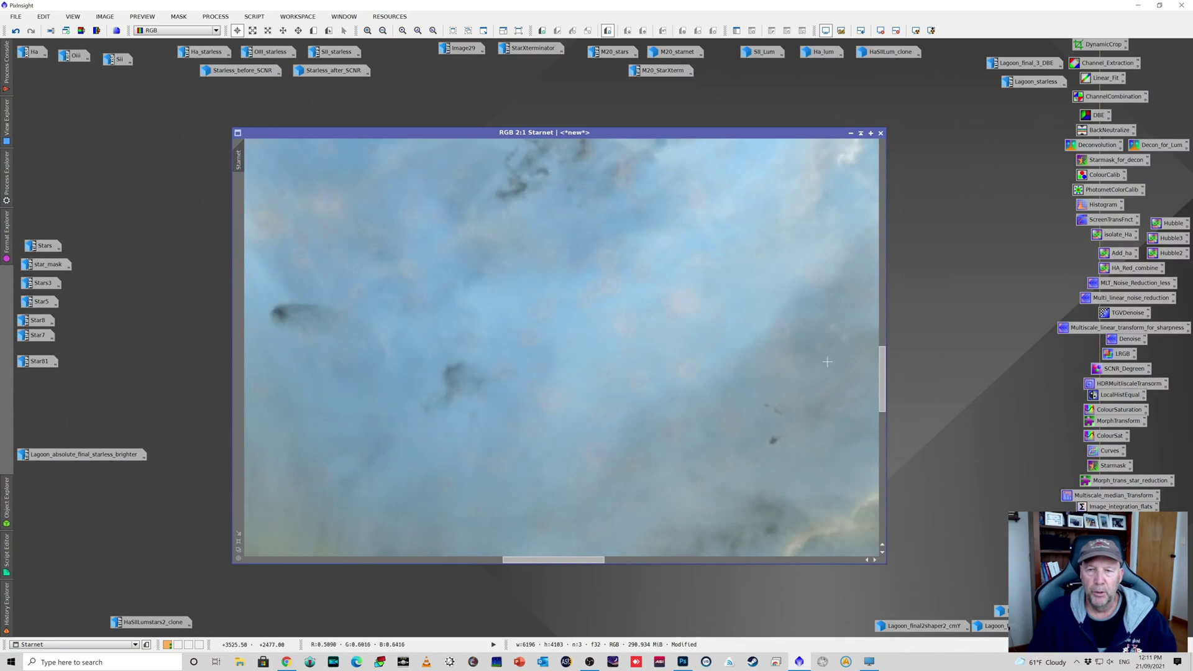
left_click_drag(885, 404, 882, 343)
scroll(653, 377, "up", 1)
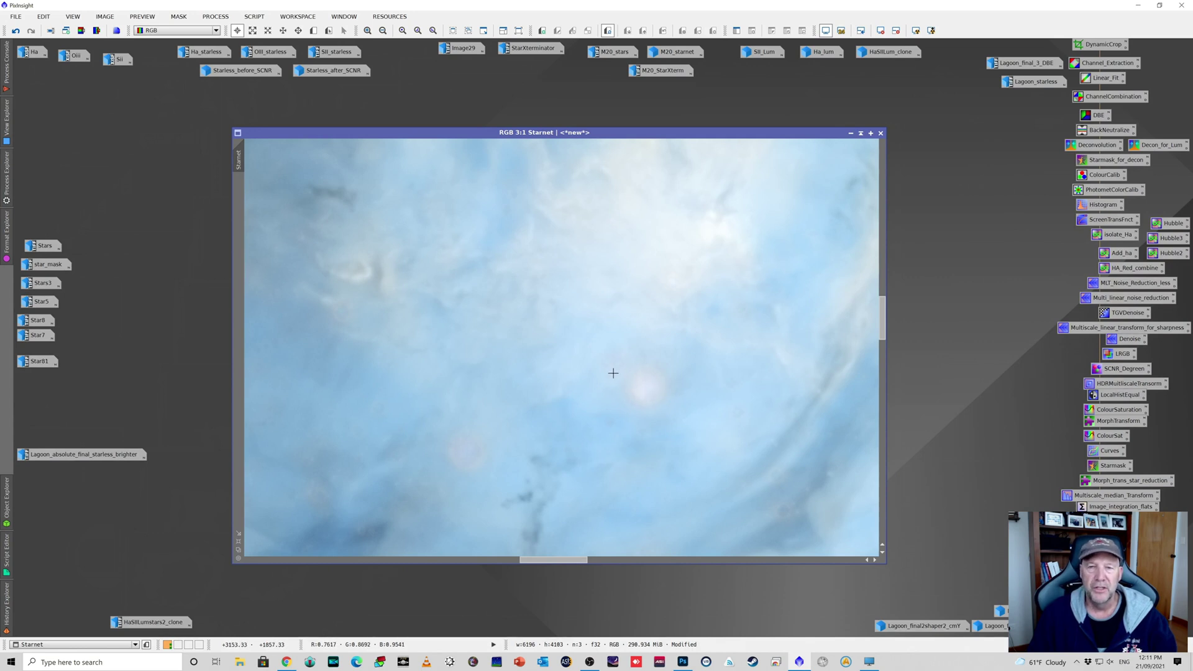
scroll(614, 371, "down", 3)
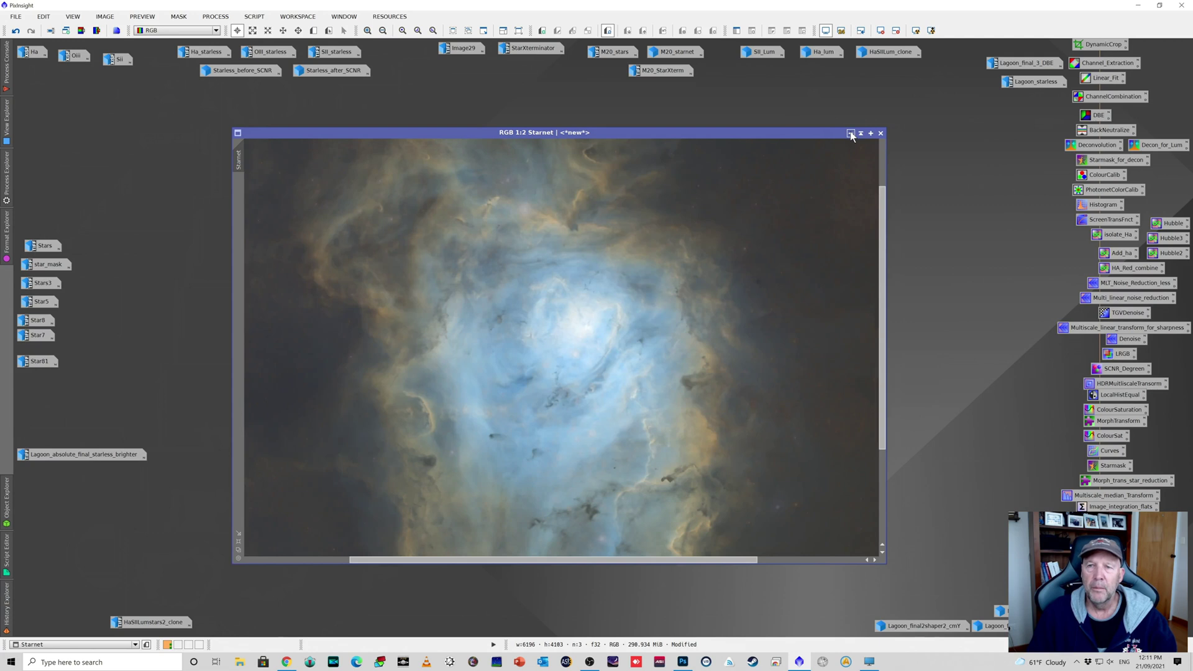
left_click(850, 134)
Inspect the StarXTerminator starless Lagoon against Ha_starless, then minimize both images
double_click(522, 49)
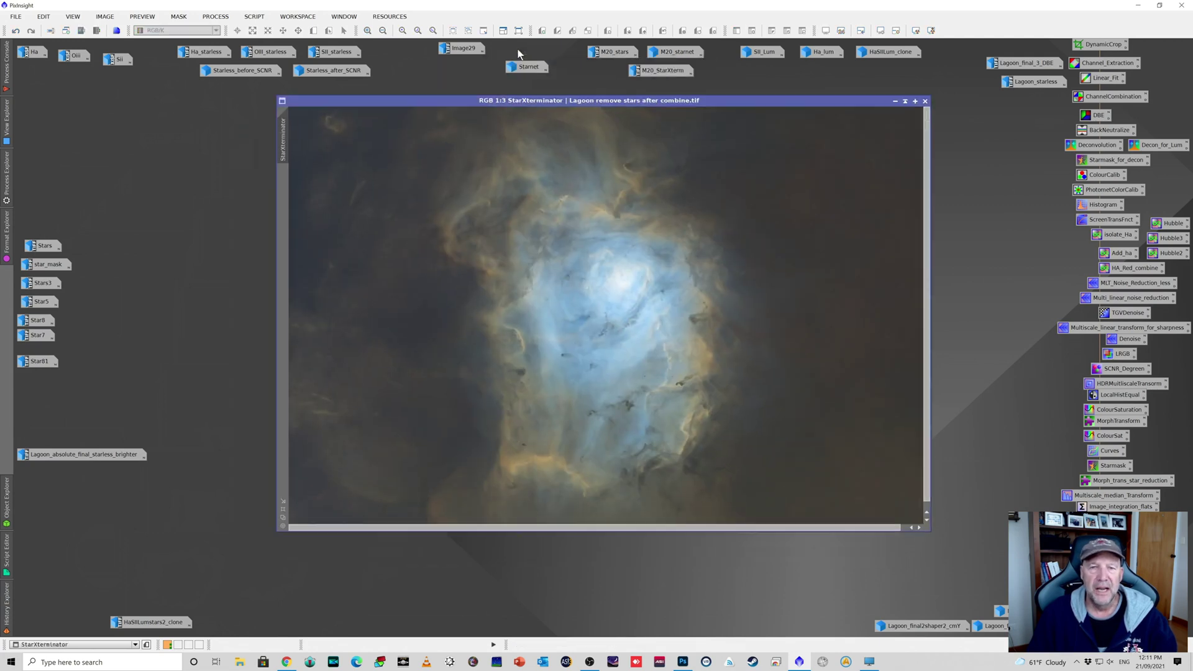
scroll(637, 359, "up", 2)
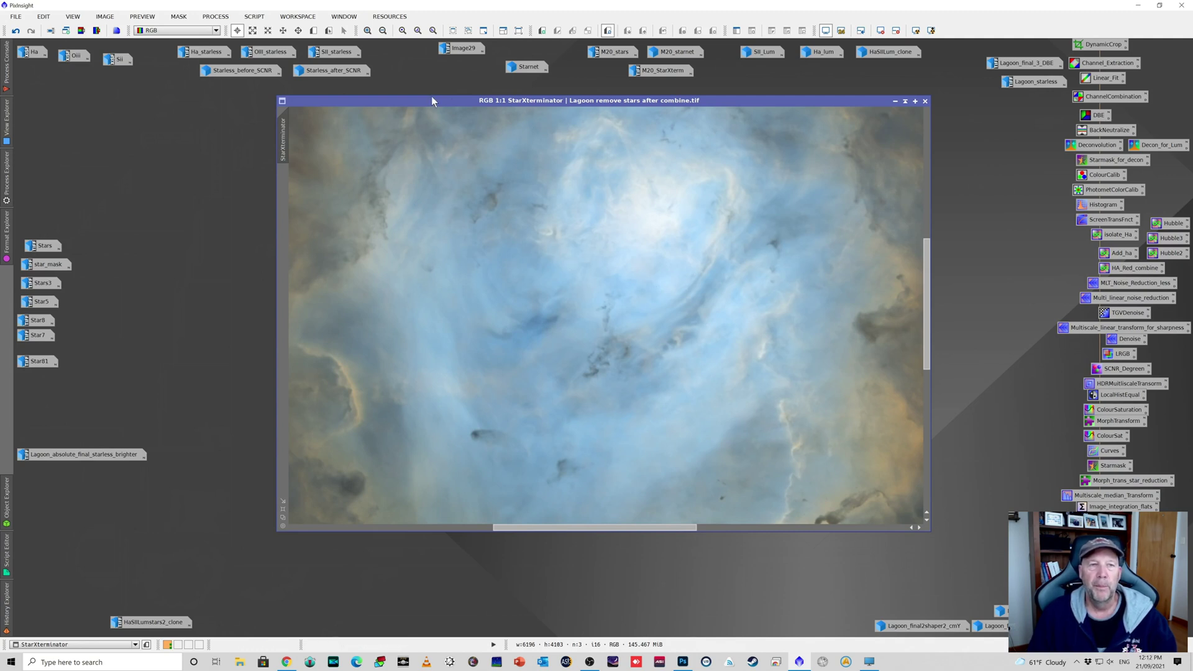
double_click(197, 53)
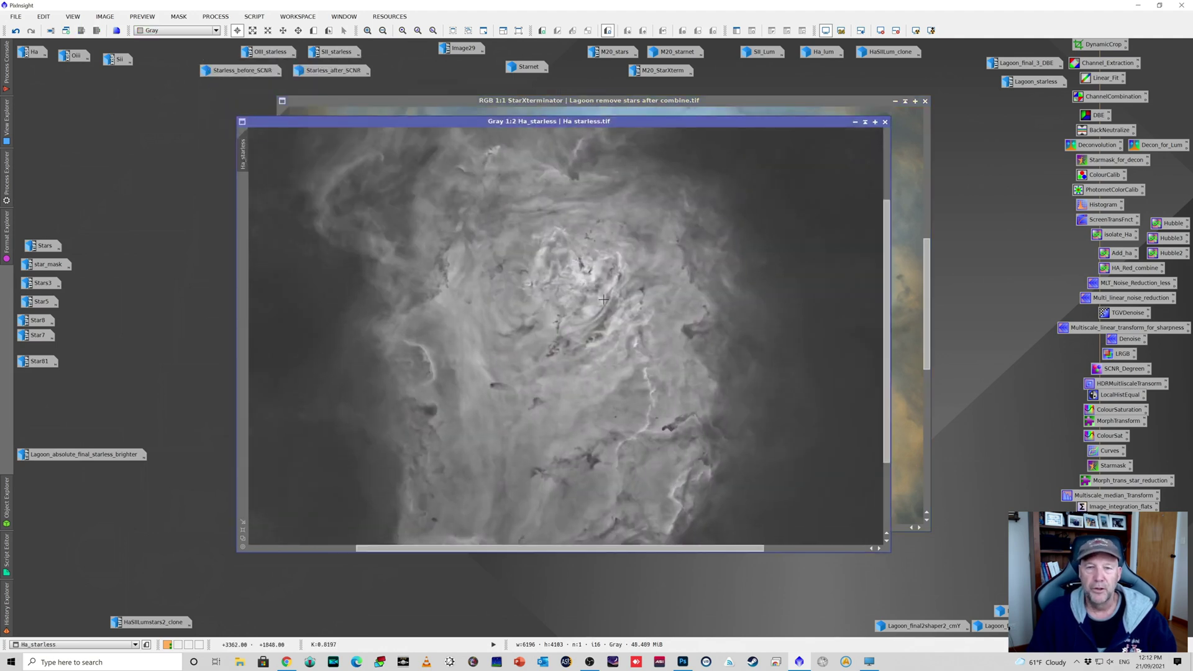
left_click(855, 122)
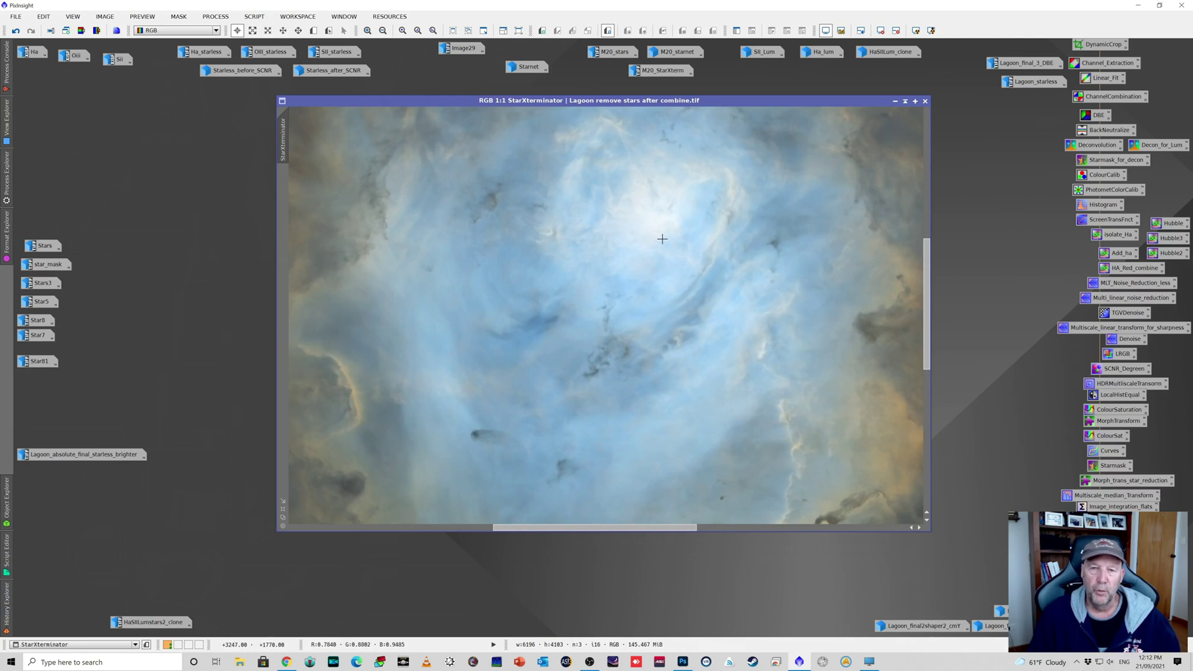
scroll(663, 238, "down", 1)
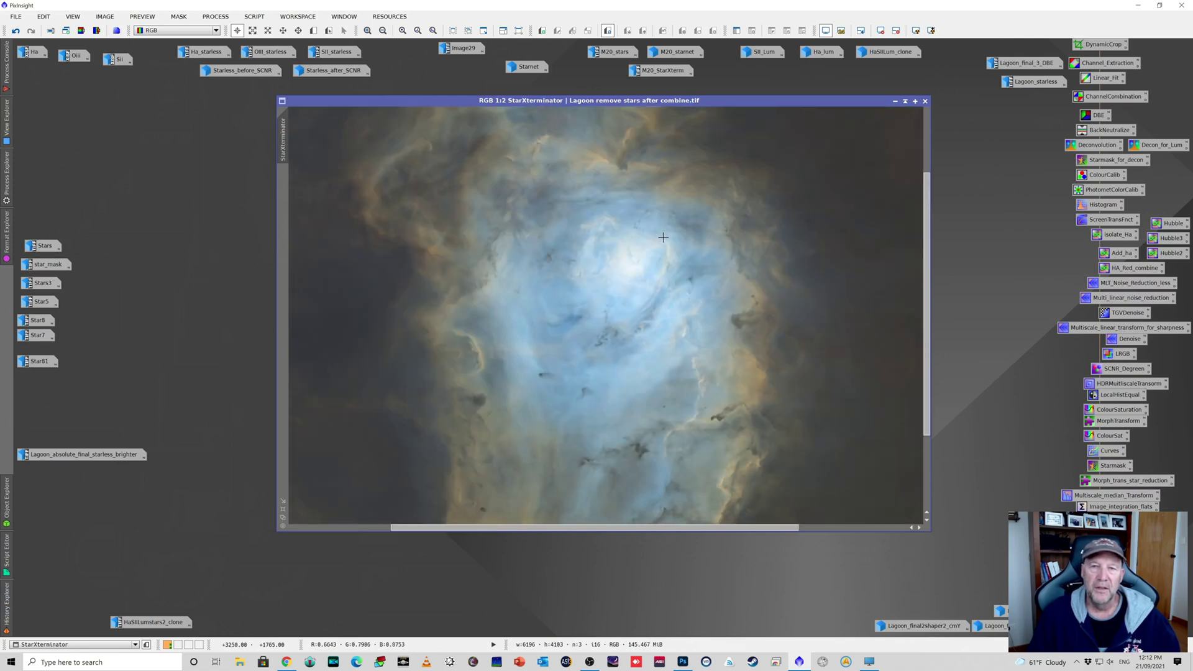
left_click(895, 102)
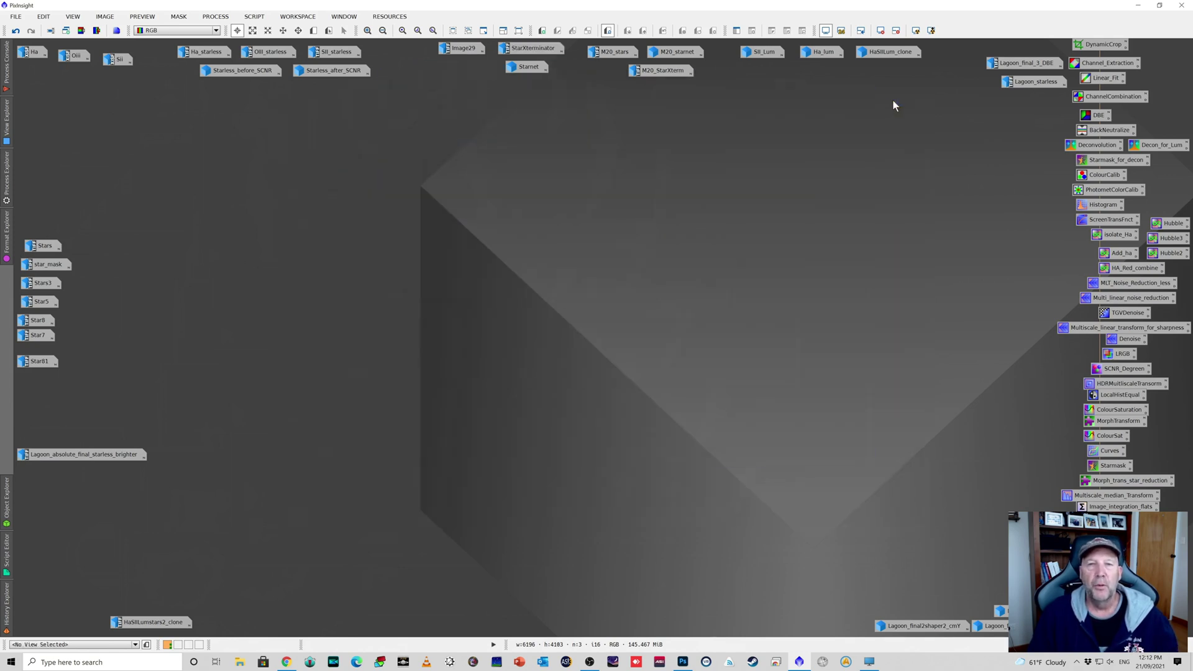
Open M20_stars, fit the whole nebula in view and zoom to inspect, then minimize it
double_click(615, 53)
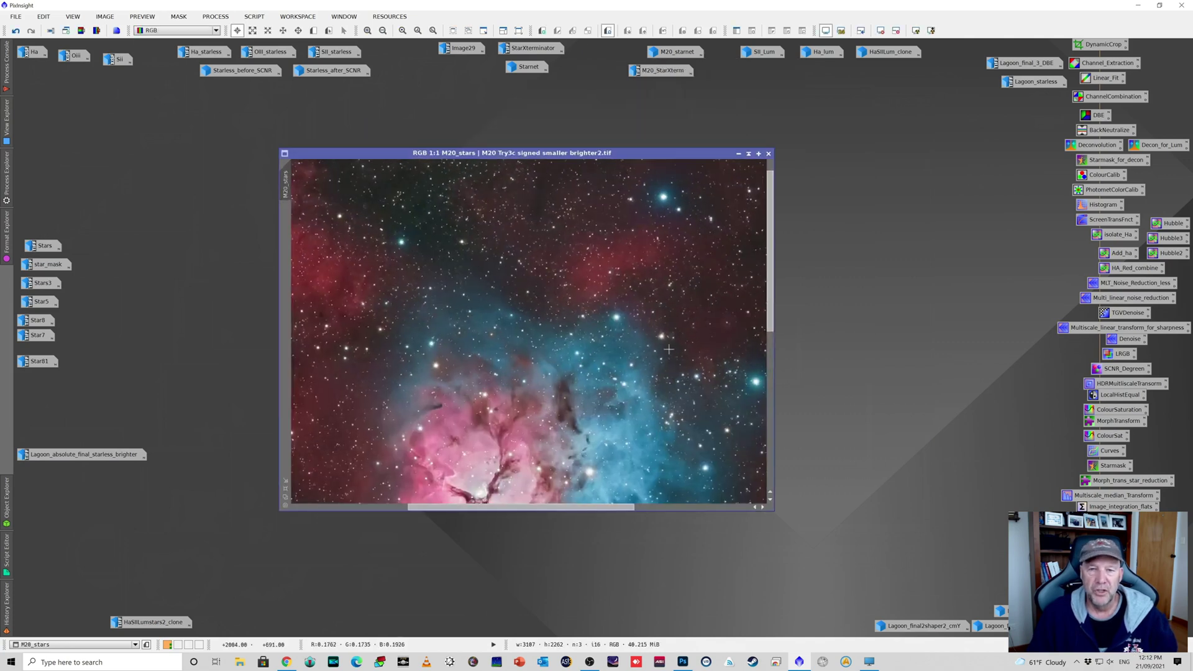
left_click(285, 489)
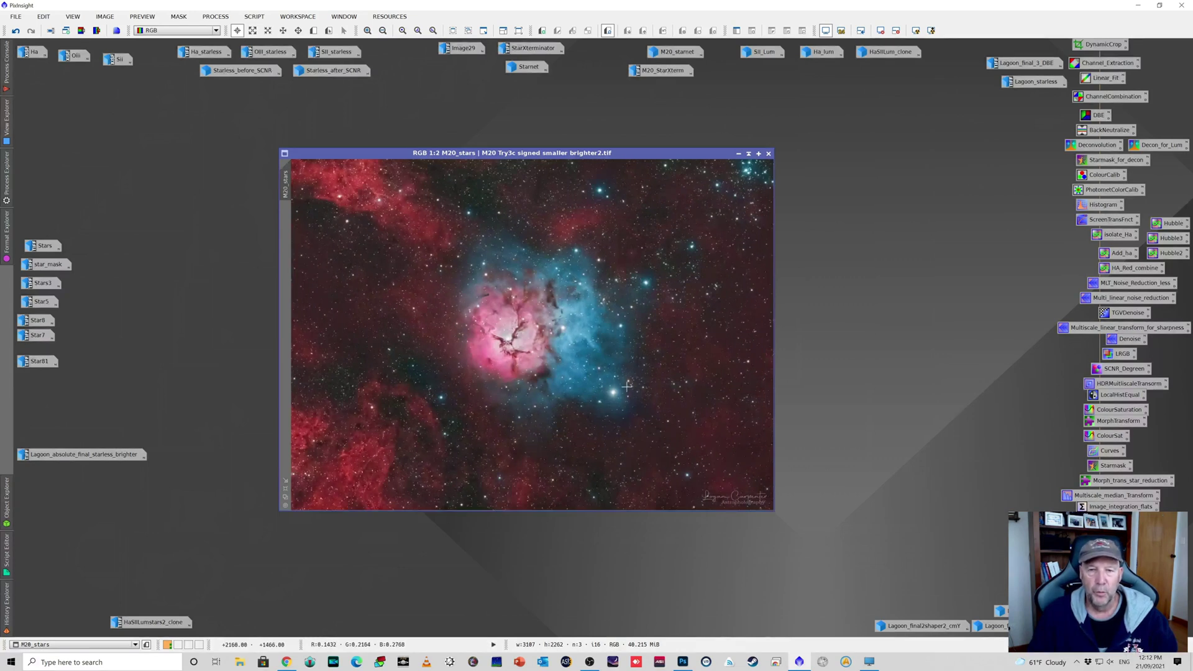
scroll(619, 393, "up", 1)
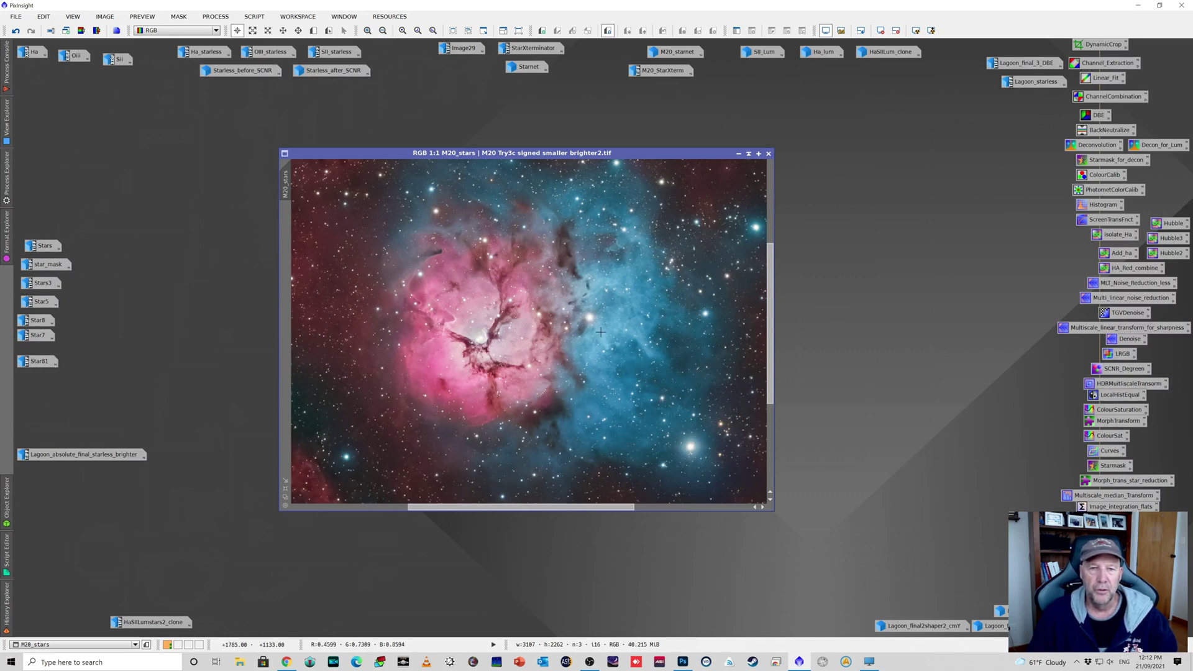
scroll(609, 304, "down", 1)
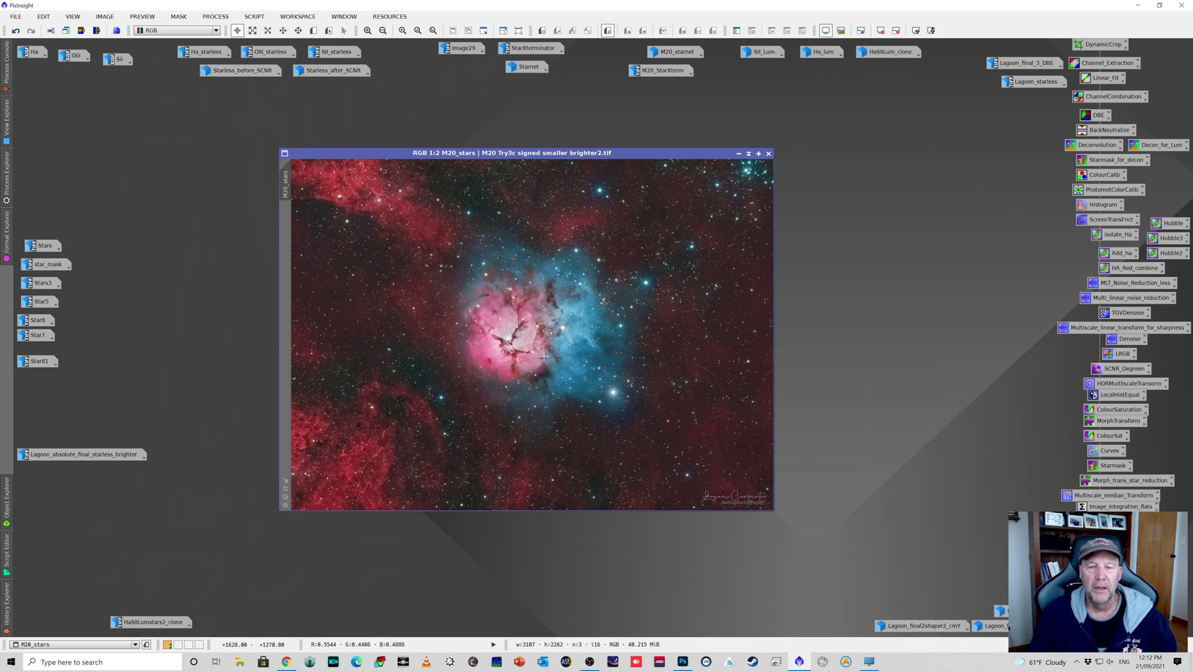
left_click(738, 154)
Open M20_starnet on the left side of the workspace and zoom and pan to inspect it
double_click(671, 53)
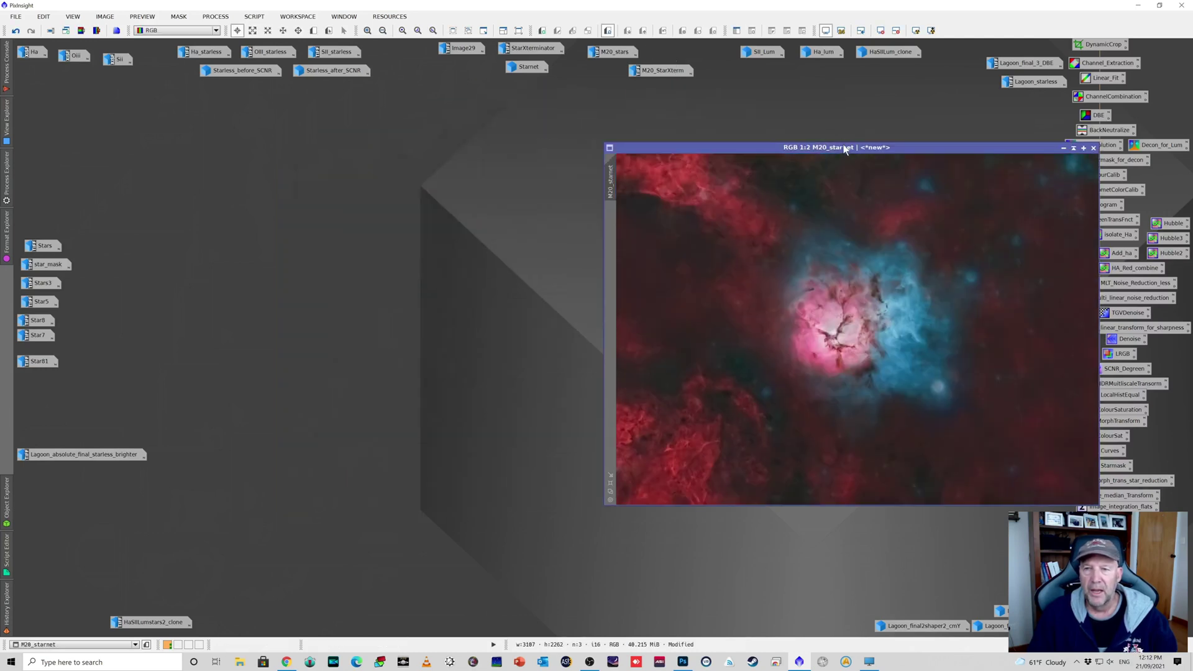
left_click_drag(833, 148, 281, 121)
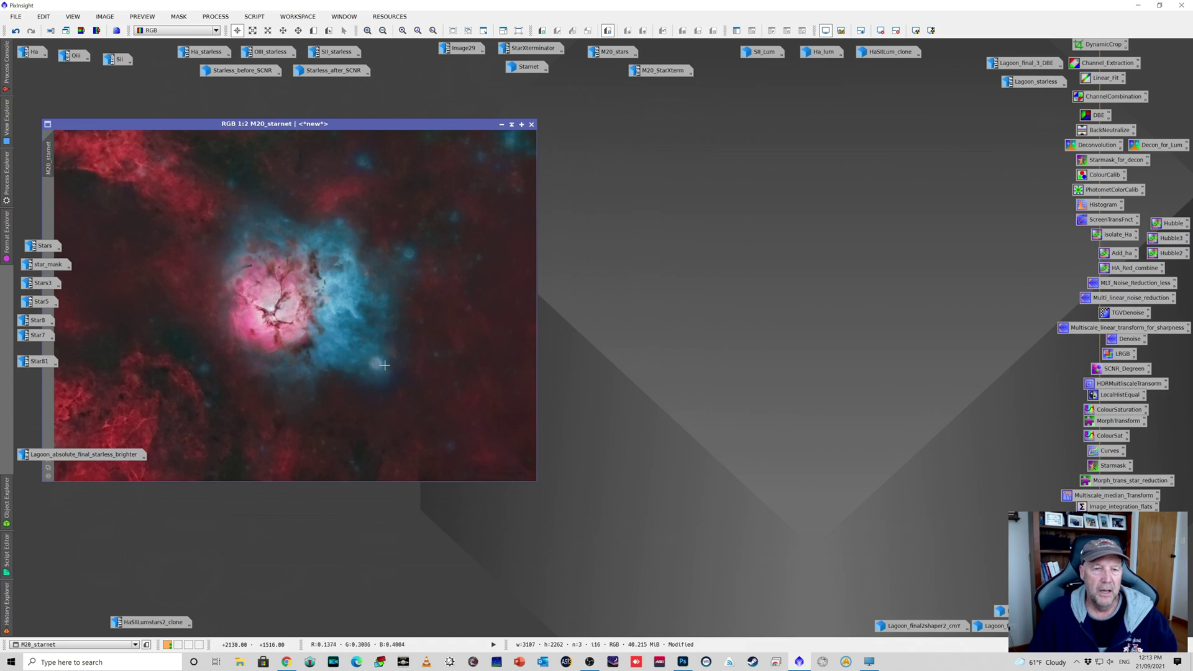
scroll(386, 391, "down", 1)
scroll(385, 382, "up", 1)
scroll(385, 381, "up", 2)
left_click_drag(533, 303, 531, 373)
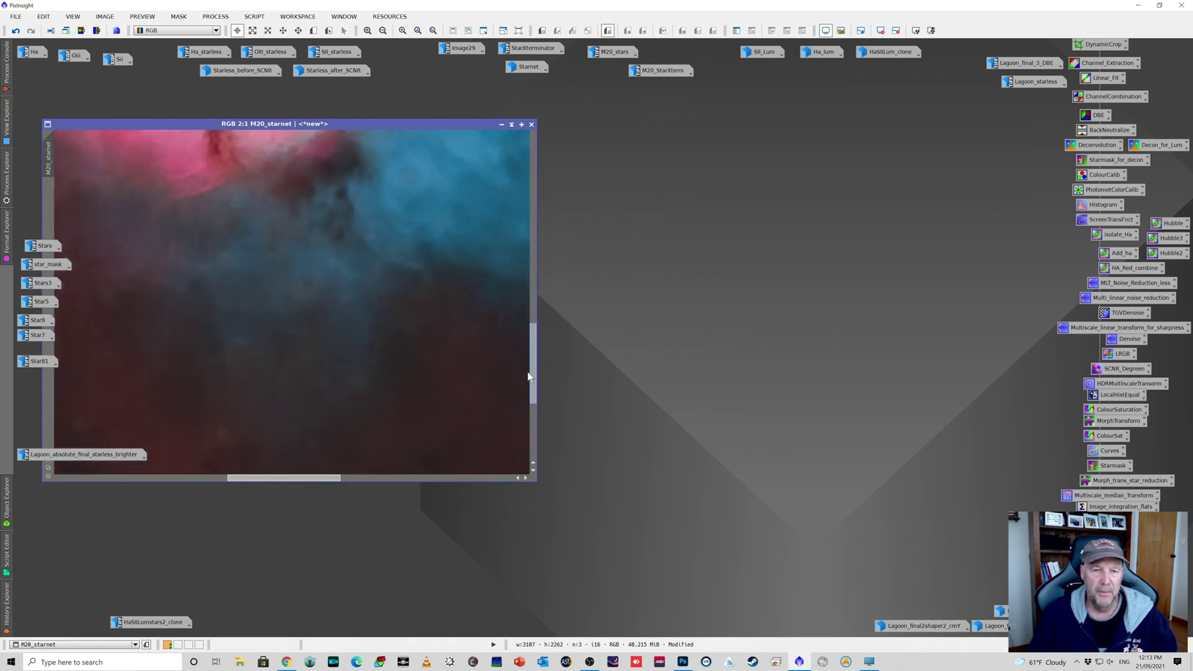
left_click_drag(297, 476, 378, 485)
scroll(320, 231, "up", 1)
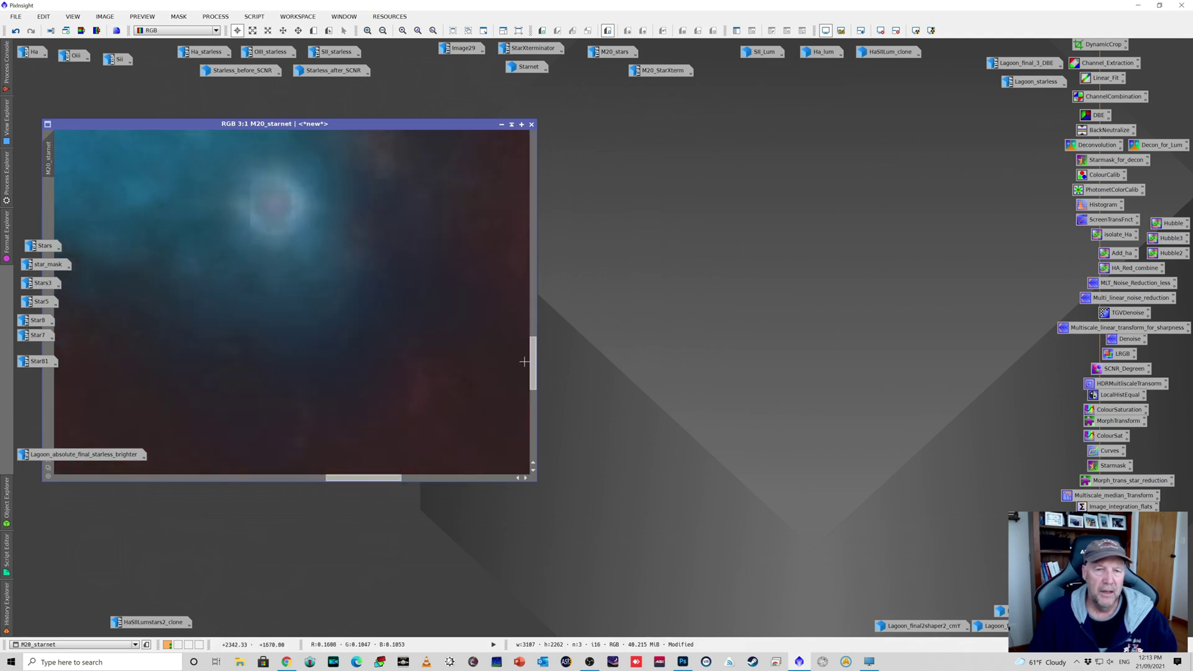
left_click_drag(533, 374, 533, 362)
scroll(518, 352, "up", 1)
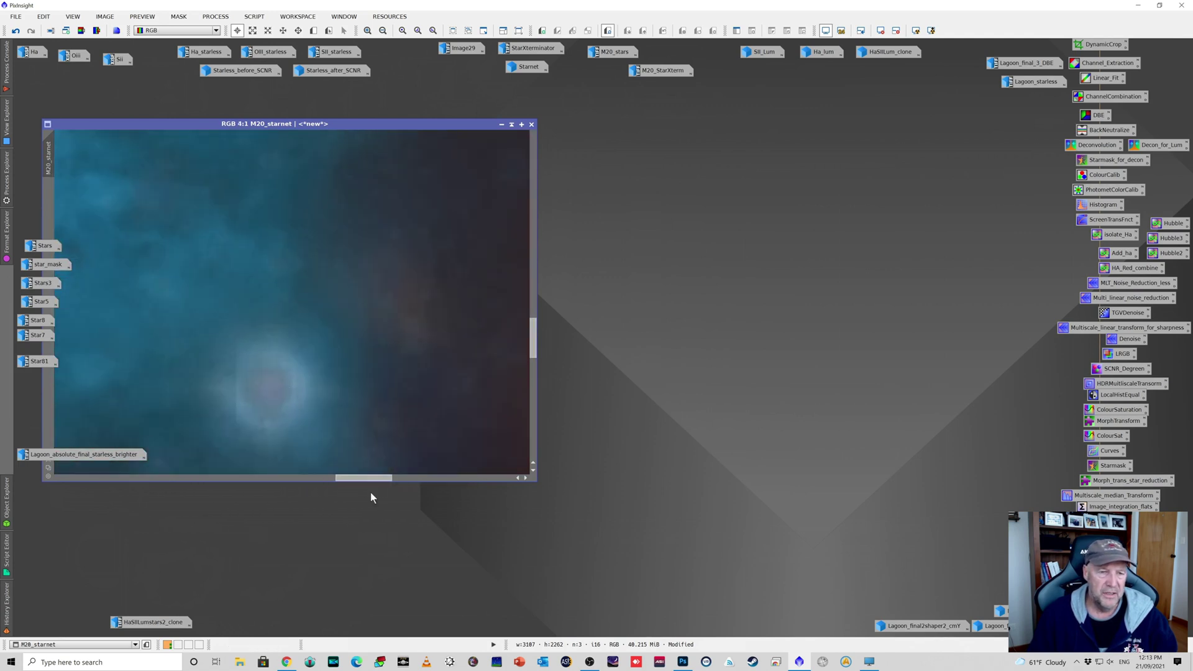
mouse_move(367, 480)
left_mouse_down()
mouse_move(319, 477)
mouse_move(362, 479)
left_mouse_up()
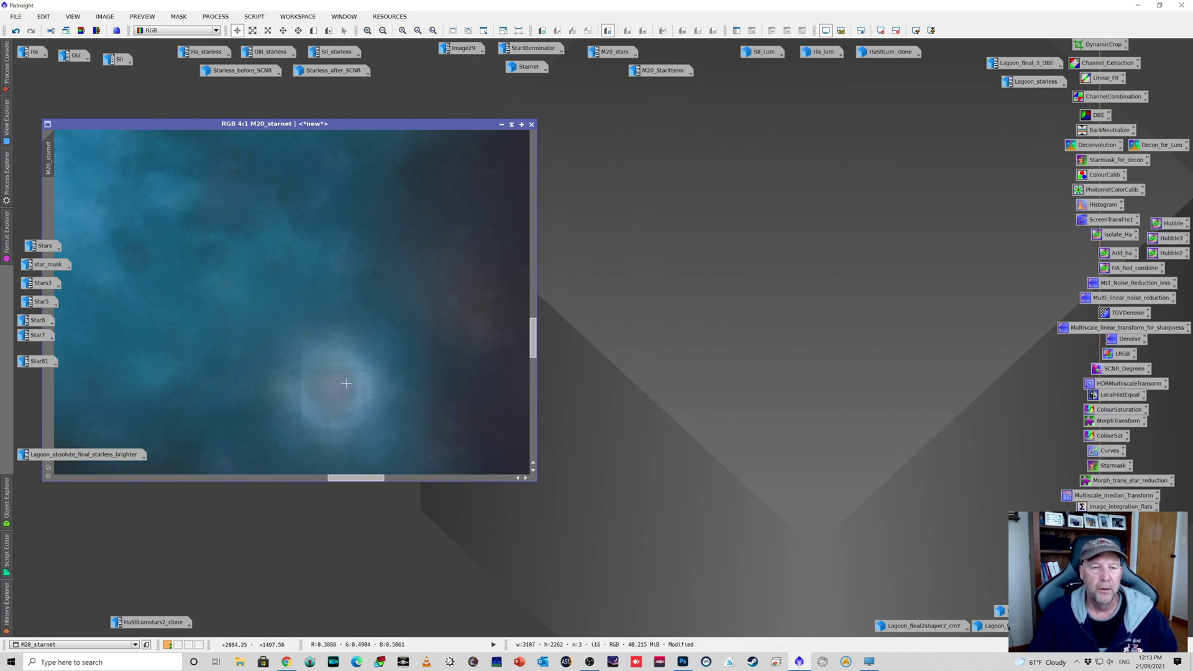
left_click_drag(534, 354, 528, 176)
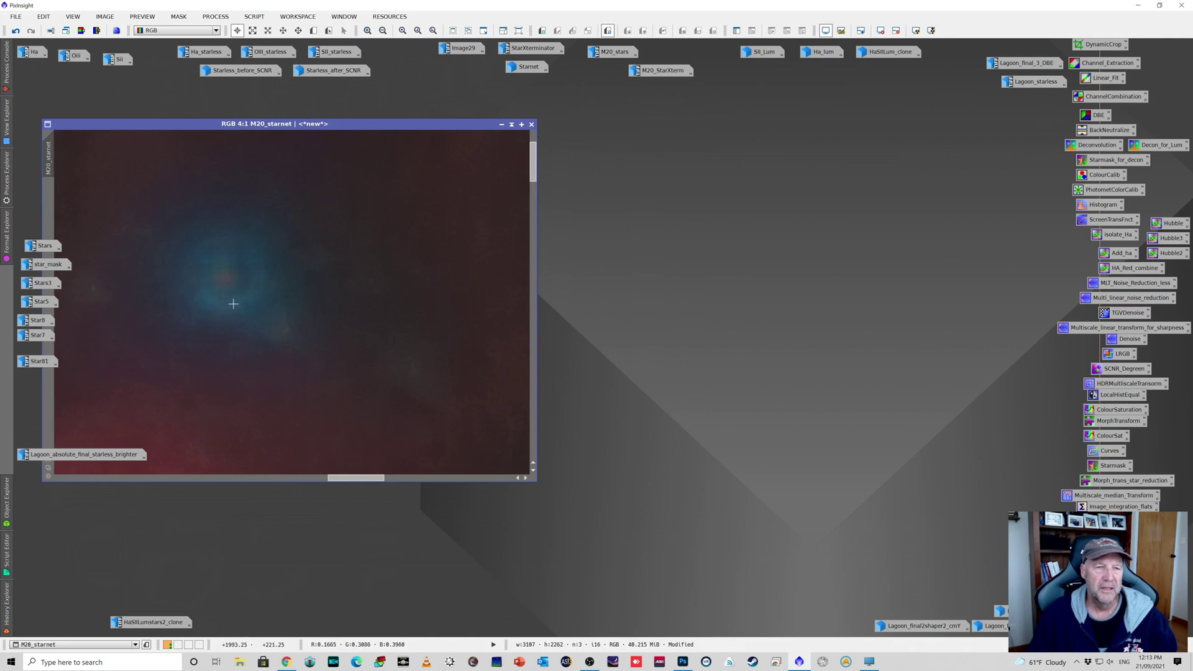
scroll(277, 327, "down", 3)
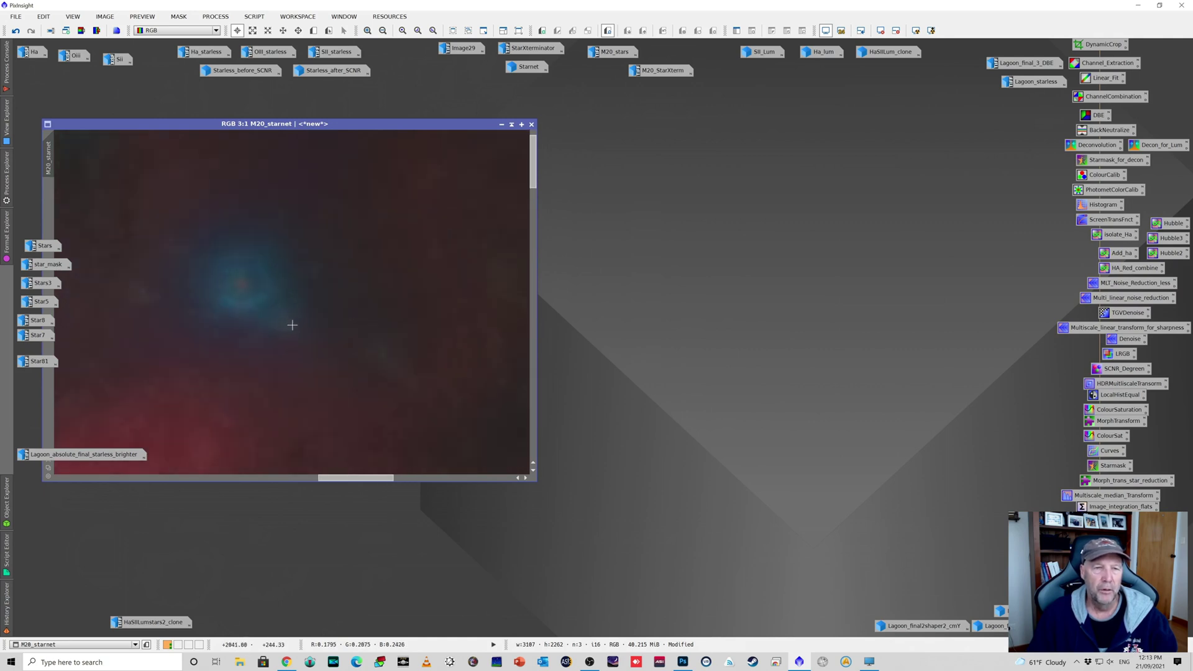
scroll(325, 336, "down", 2)
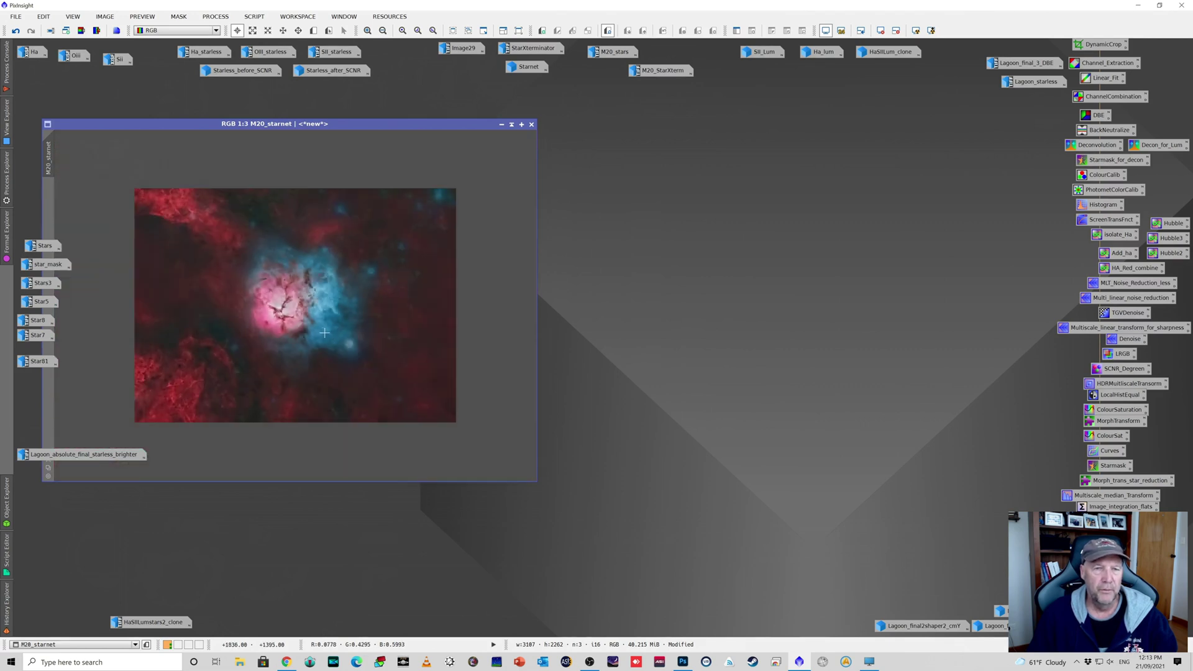
scroll(325, 334, "up", 1)
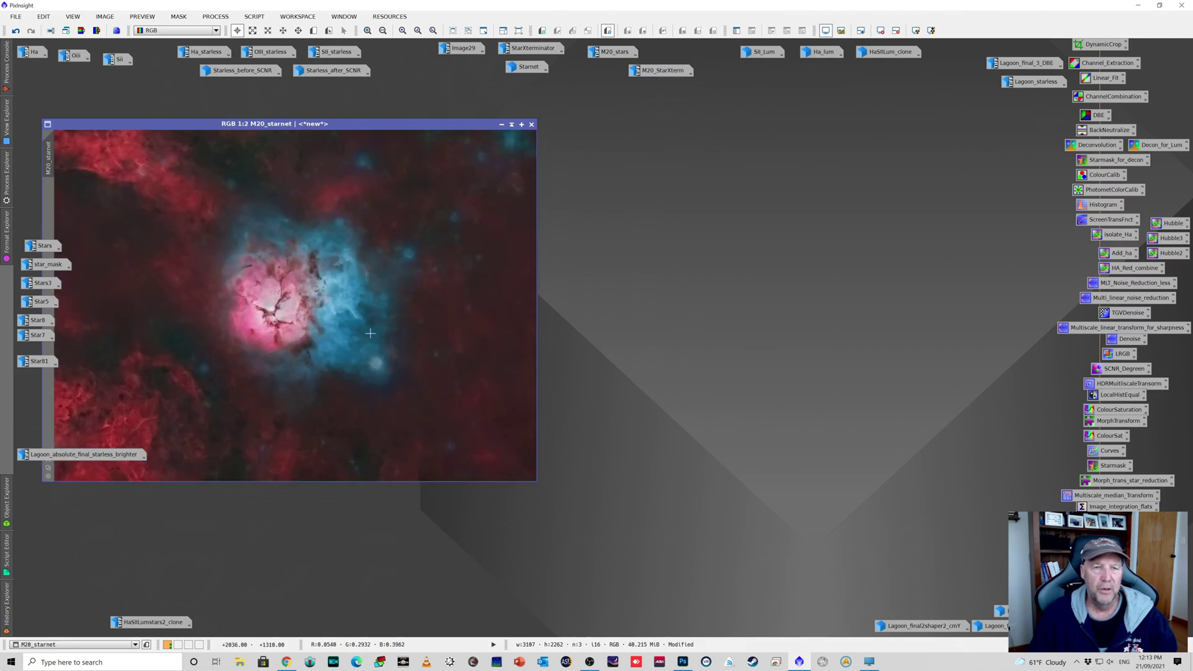
Open M20_StarXterm and place it to the right of M20_starnet
double_click(655, 69)
left_click_drag(426, 149, 845, 107)
scroll(843, 223, "down", 2)
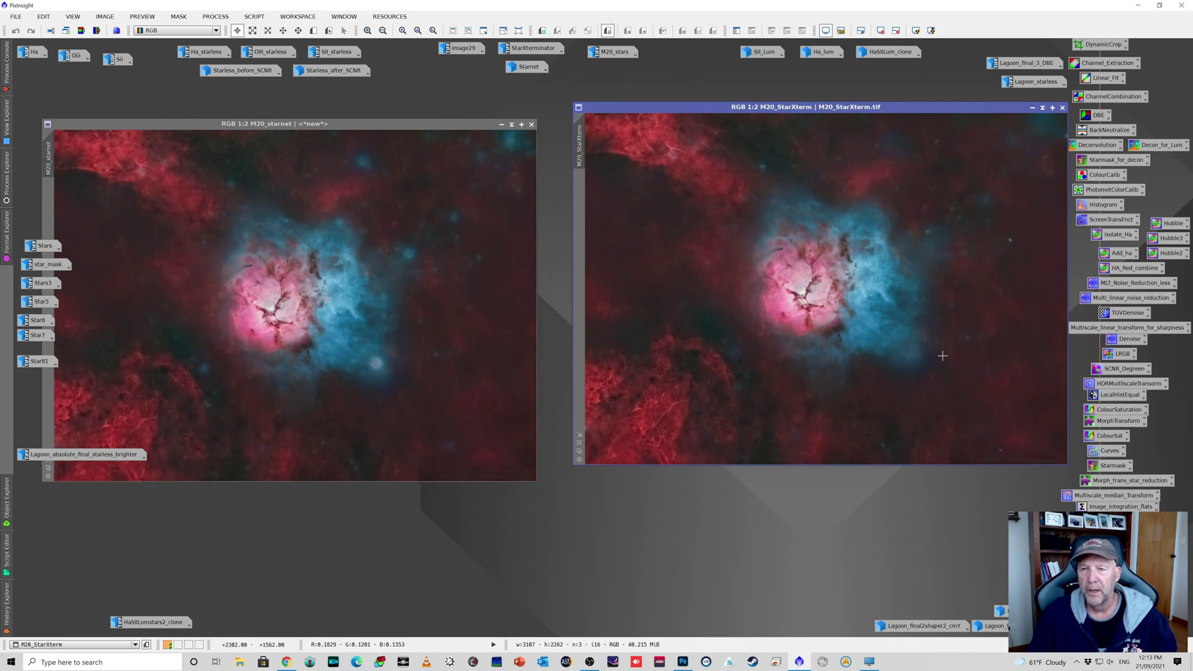
scroll(412, 399, "up", 2)
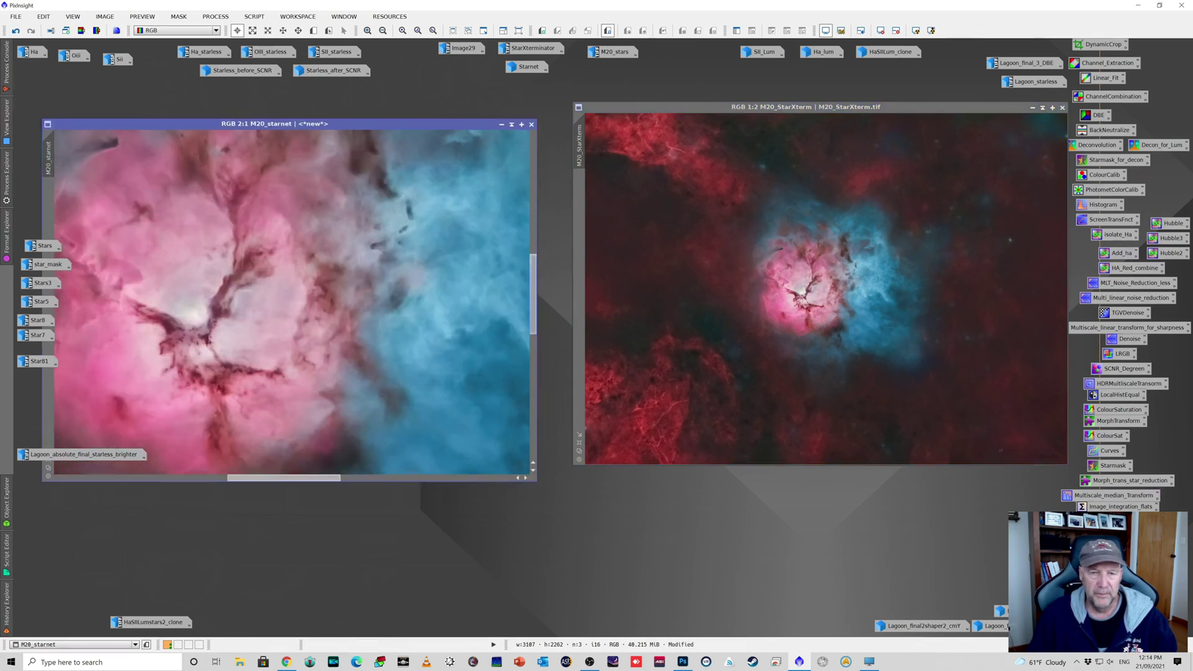
left_click_drag(535, 313, 535, 352)
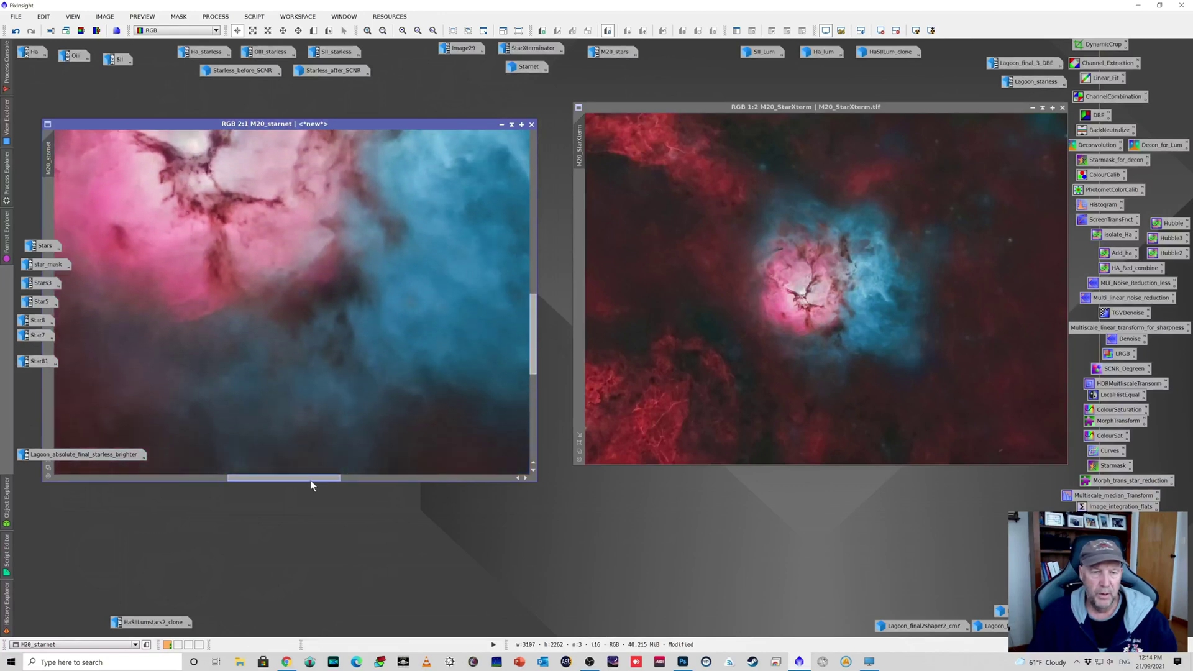
left_click_drag(314, 482, 381, 487)
scroll(950, 366, "up", 2)
left_click_drag(805, 463, 888, 470)
left_click_drag(1062, 278, 1065, 327)
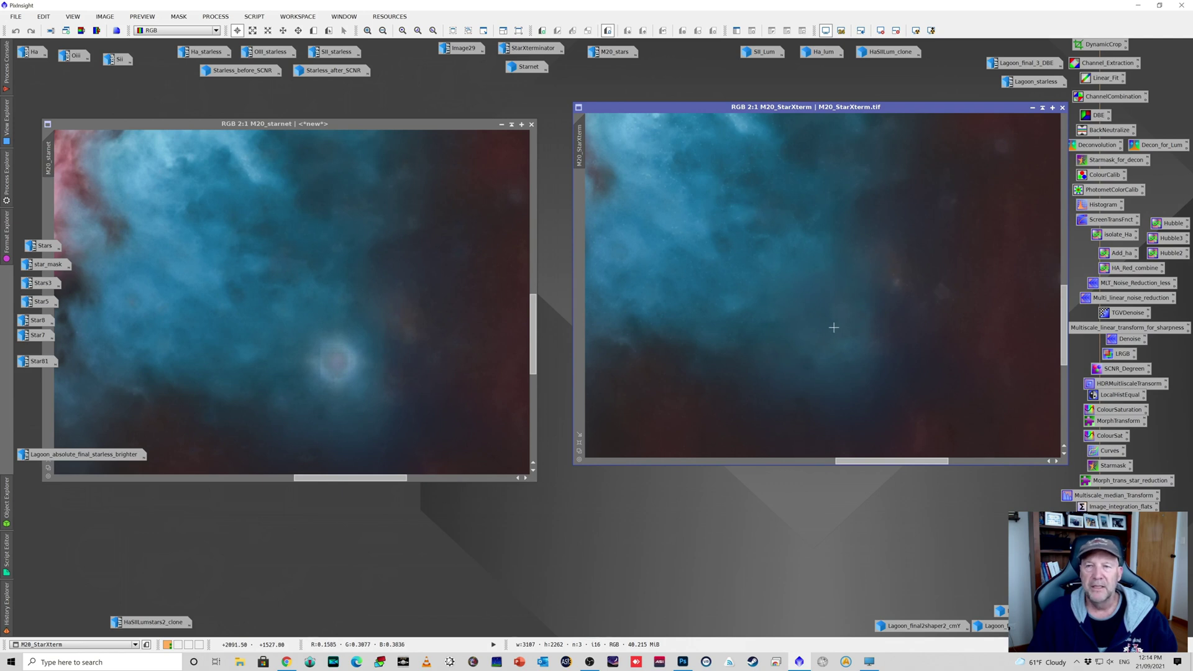
scroll(832, 324, "down", 4)
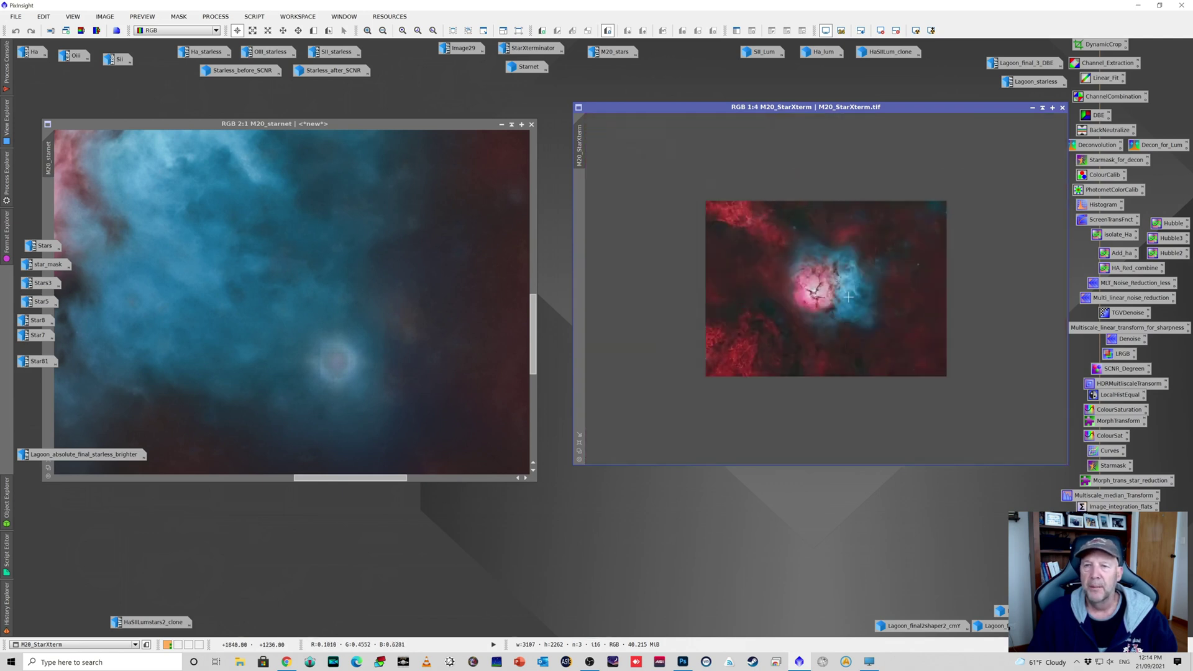
scroll(844, 299, "up", 2)
scroll(407, 307, "down", 3)
scroll(406, 307, "up", 1)
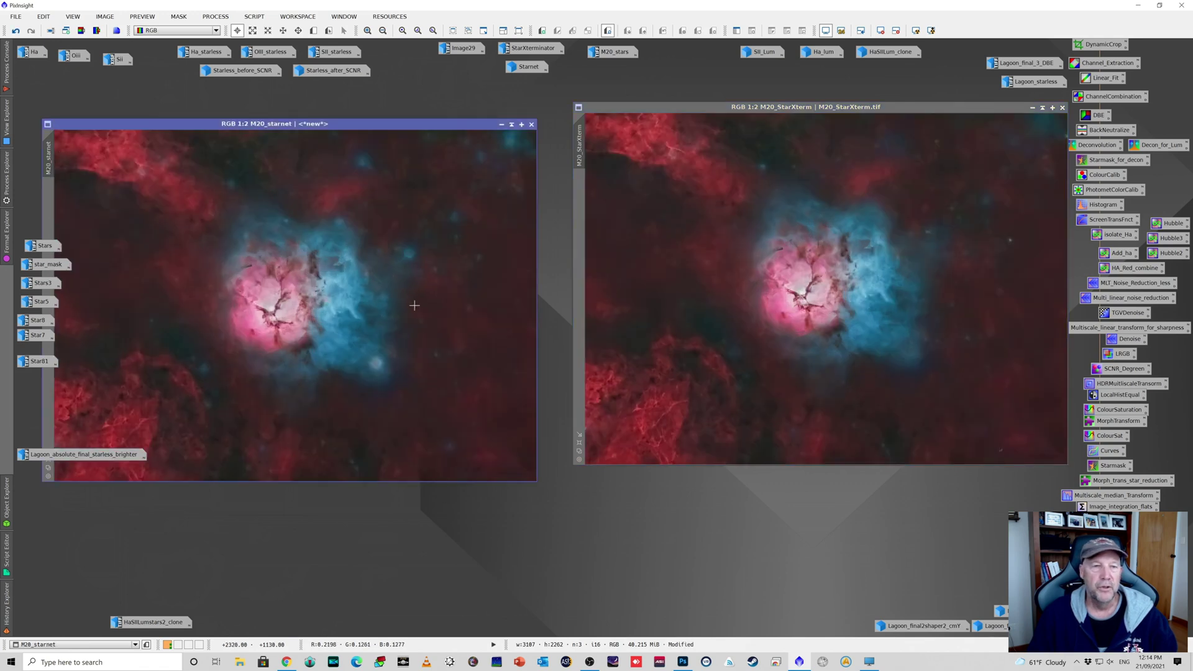
Minimize the M20_starnet and M20_StarXterm windows to icons
left_click(501, 125)
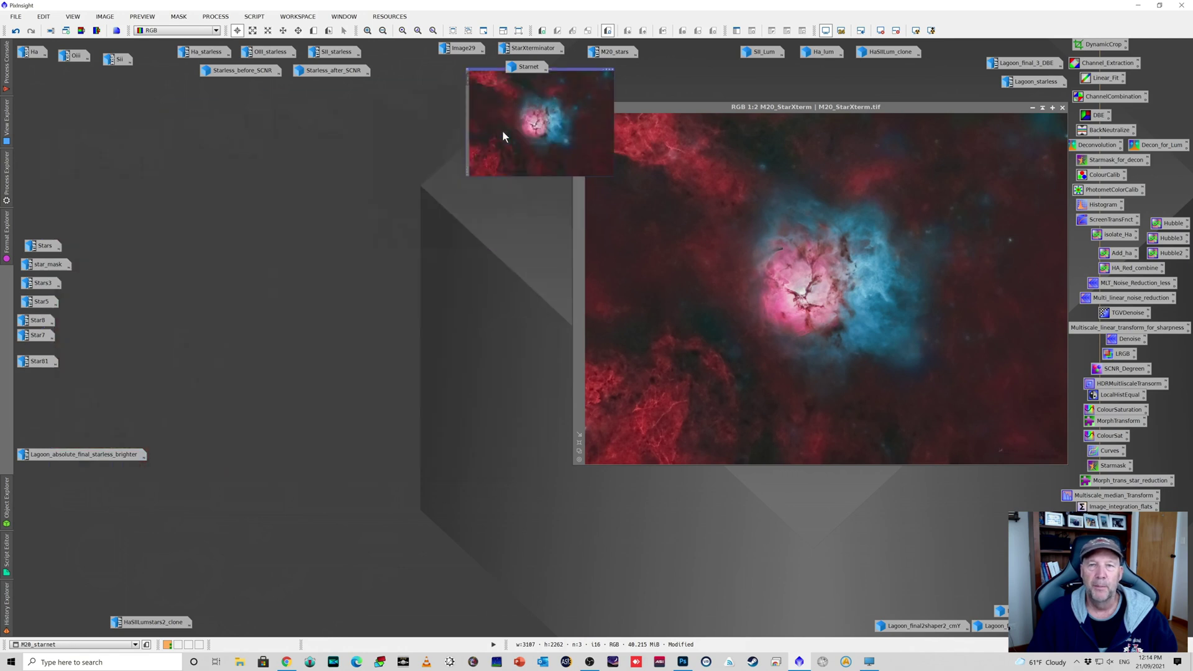
left_click(1032, 108)
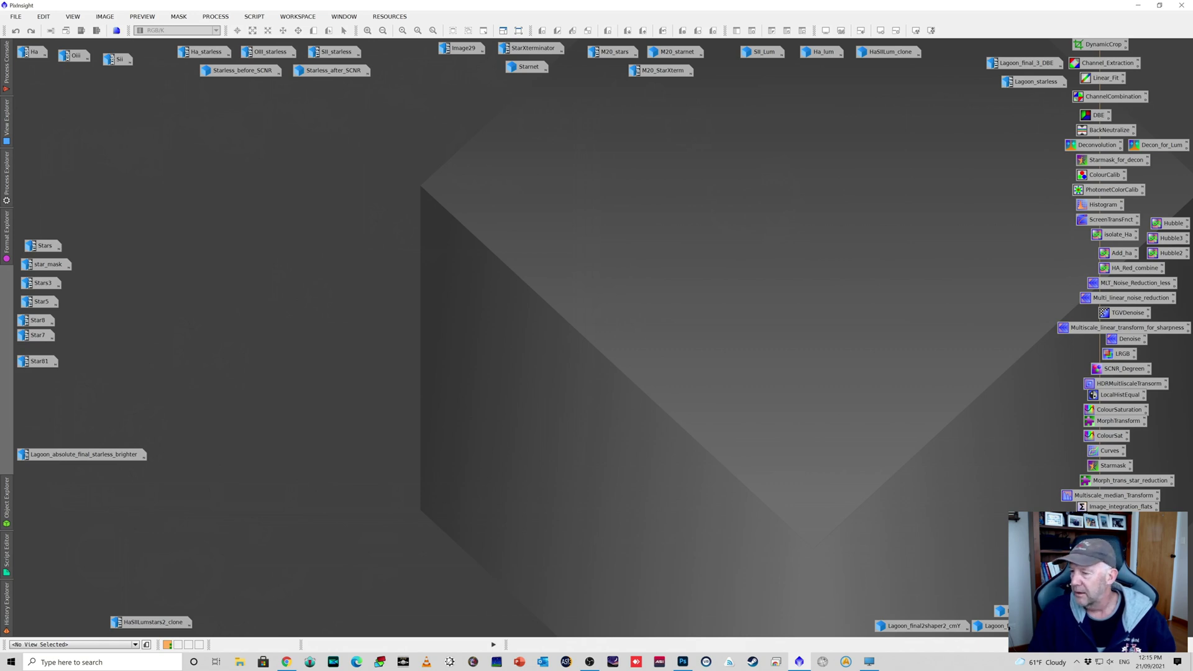
Show the StarXTerminator purchase page ($59.95 licence) in Chrome, then minimize the browser
key("alt+Tab")
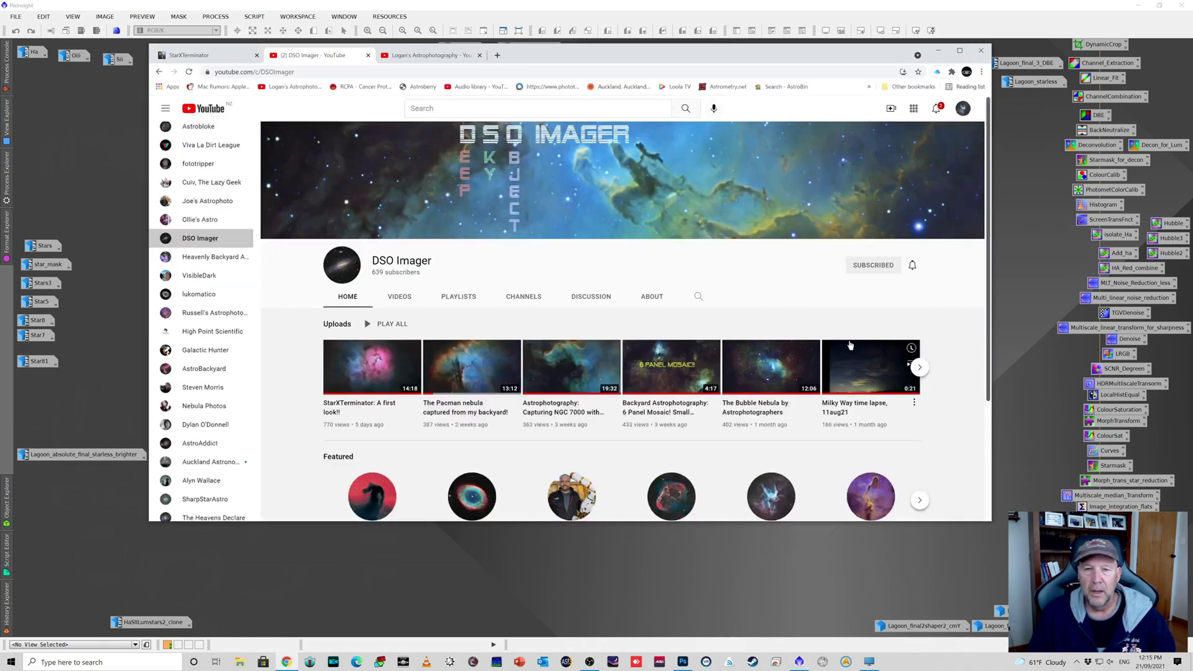
left_click(208, 55)
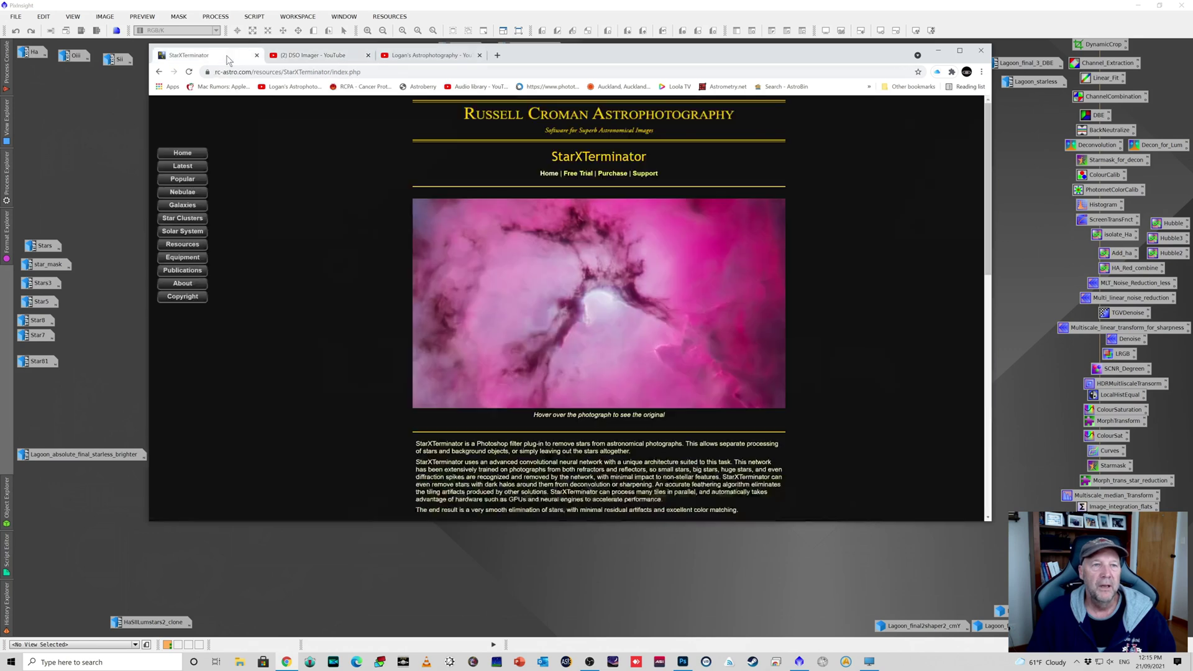
scroll(490, 317, "down", 15)
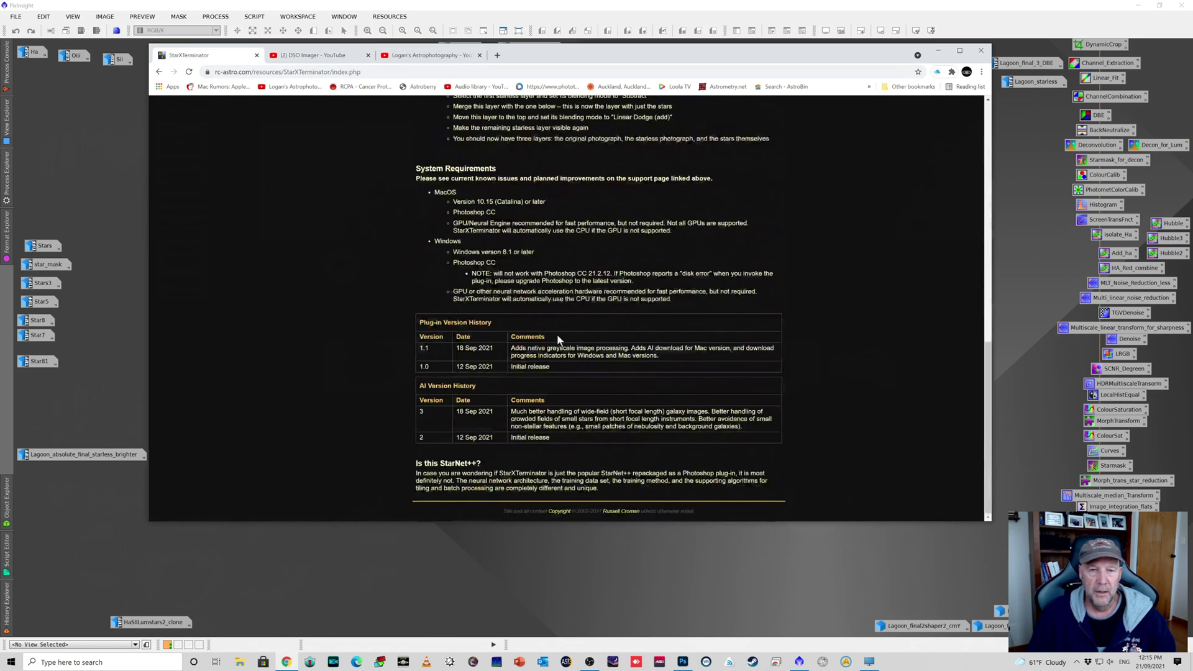
scroll(570, 333, "up", 5)
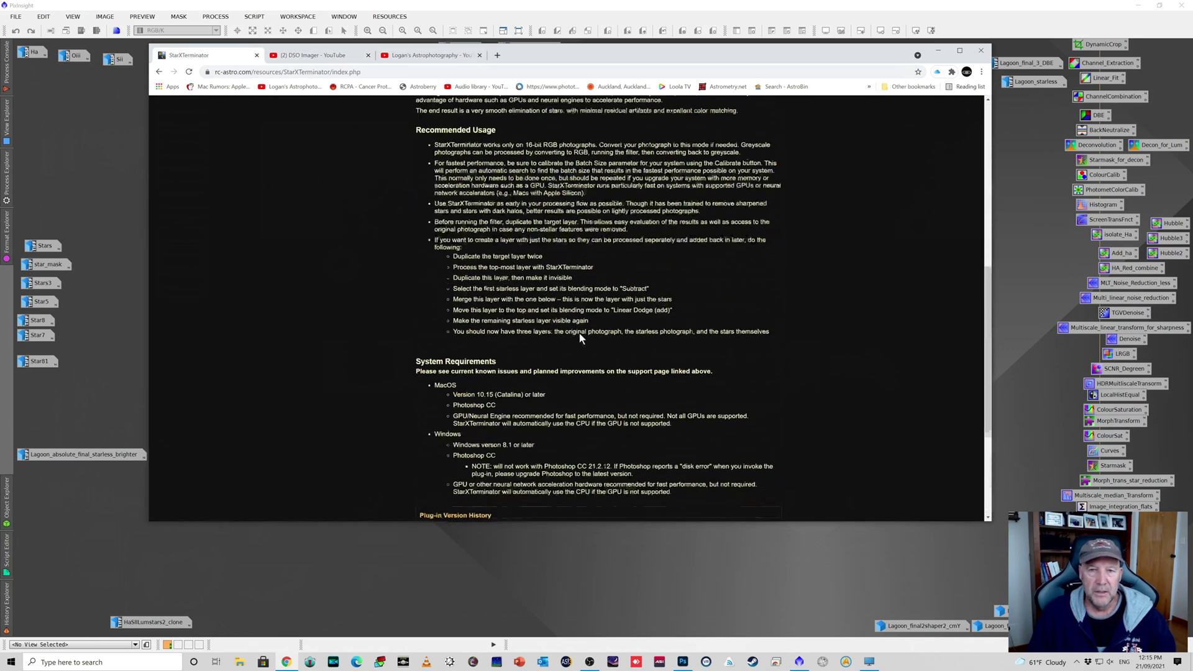
scroll(590, 337, "up", 4)
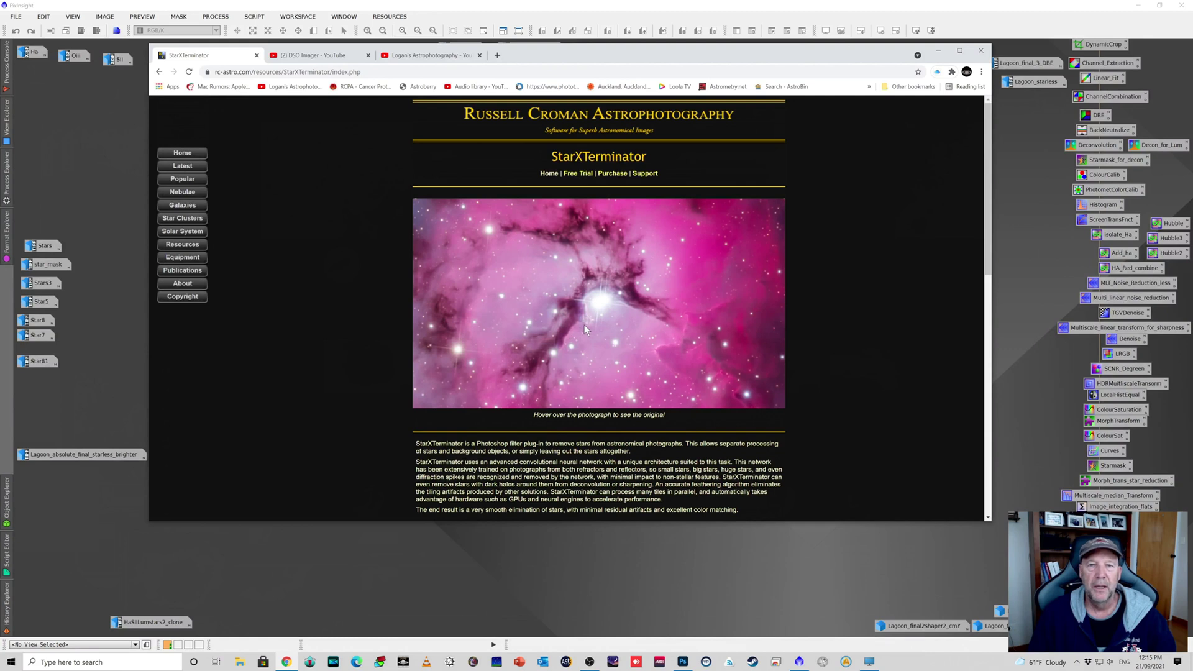
left_click(612, 173)
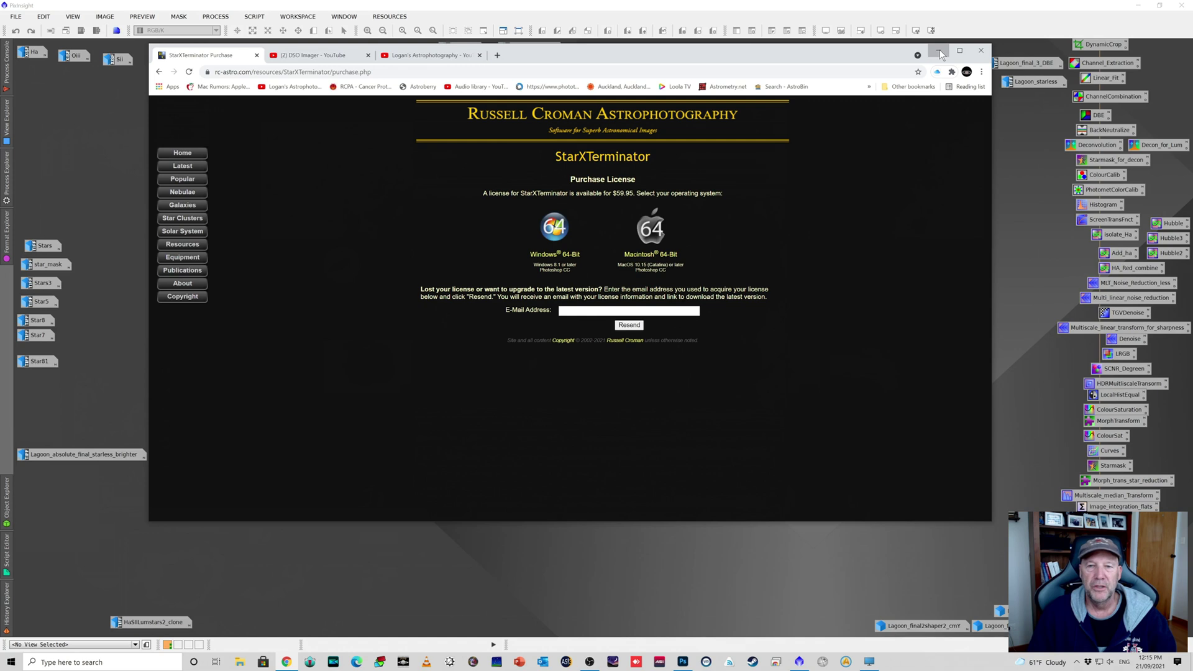
left_click(940, 51)
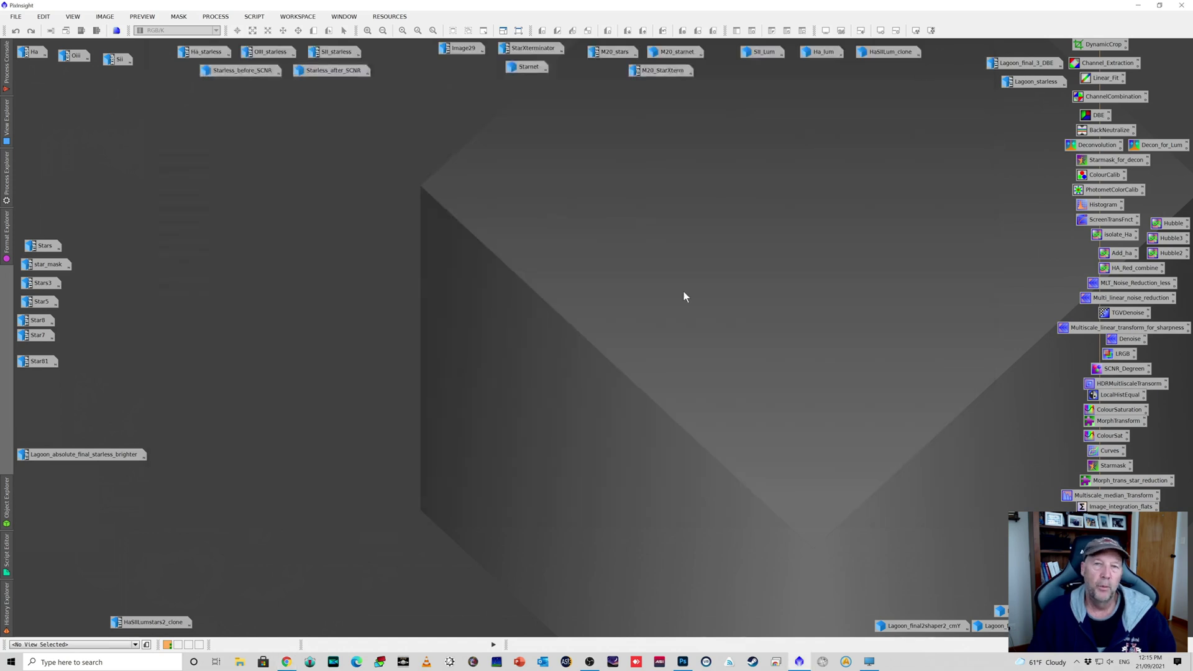